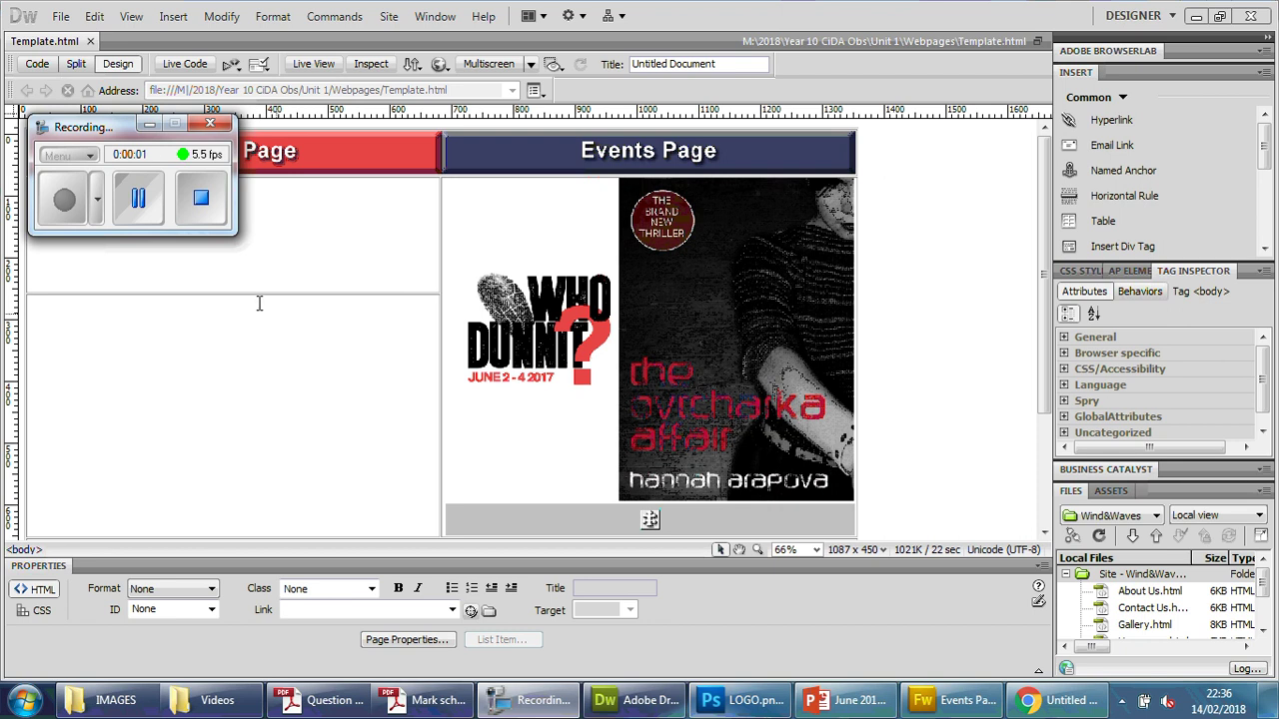
- Bring up the question paper and read the social icon requirements, marking the word 'template'
left_click(149, 125)
left_click(362, 707)
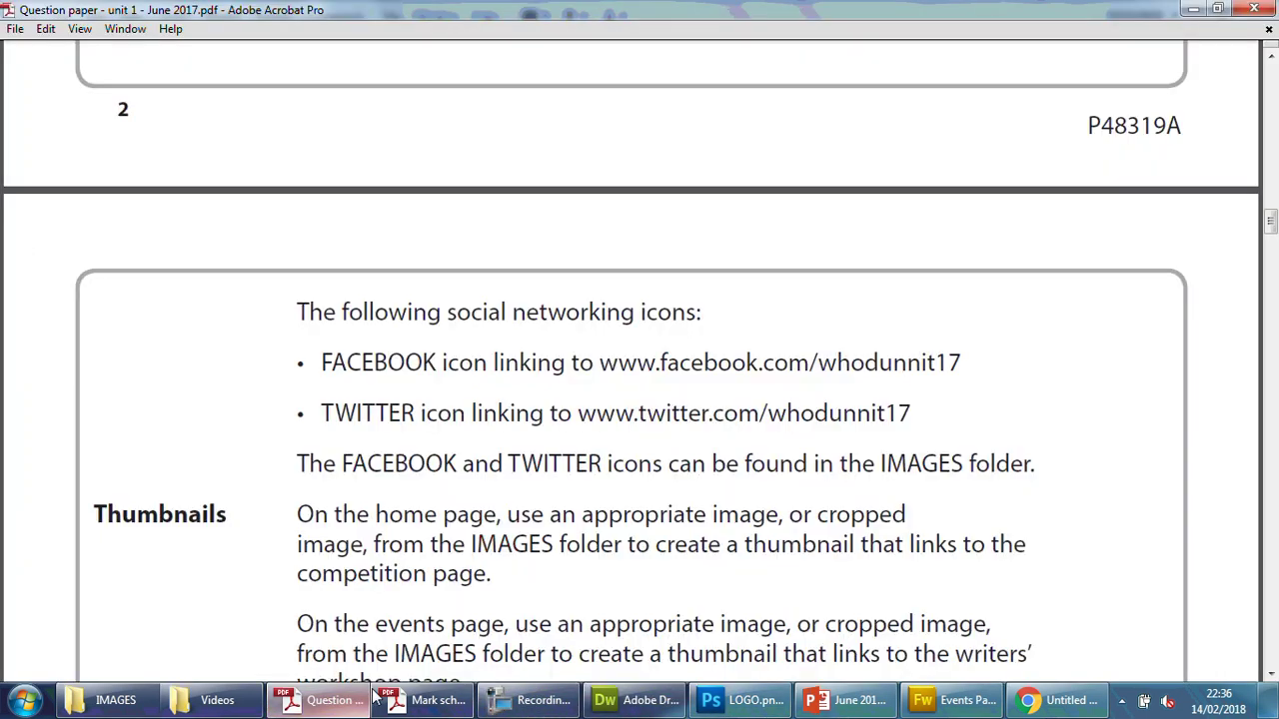
scroll(529, 356, "up", 3)
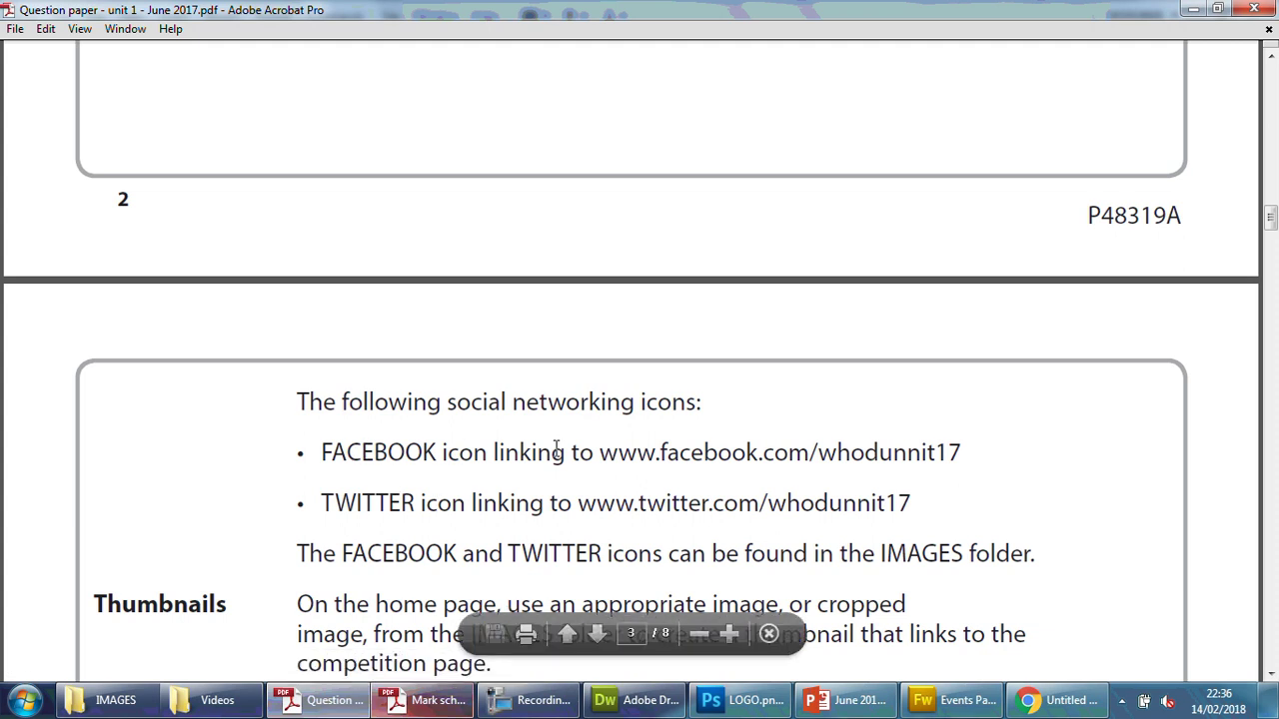
scroll(551, 445, "up", 10)
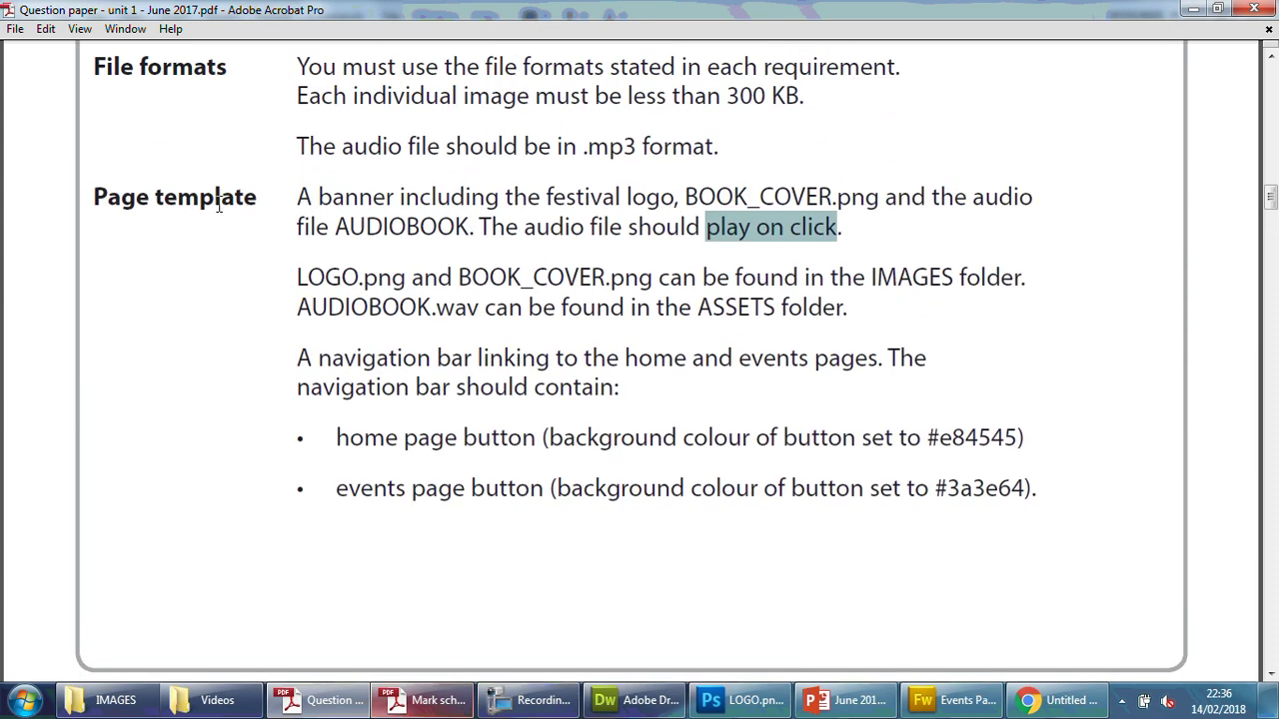
double_click(215, 202)
scroll(483, 436, "down", 10)
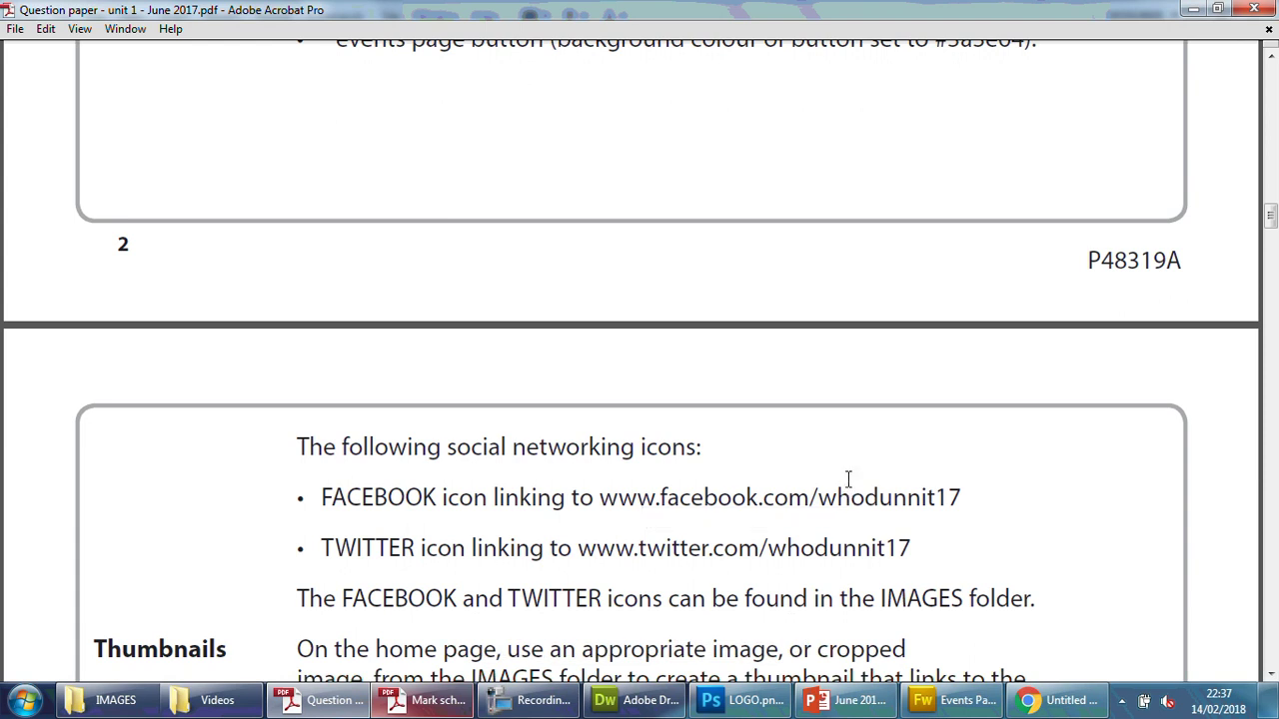
- Minimise Acrobat and open the IMAGES folder holding the FACEBOOK and TWITTER icons
scroll(857, 497, "up", 5)
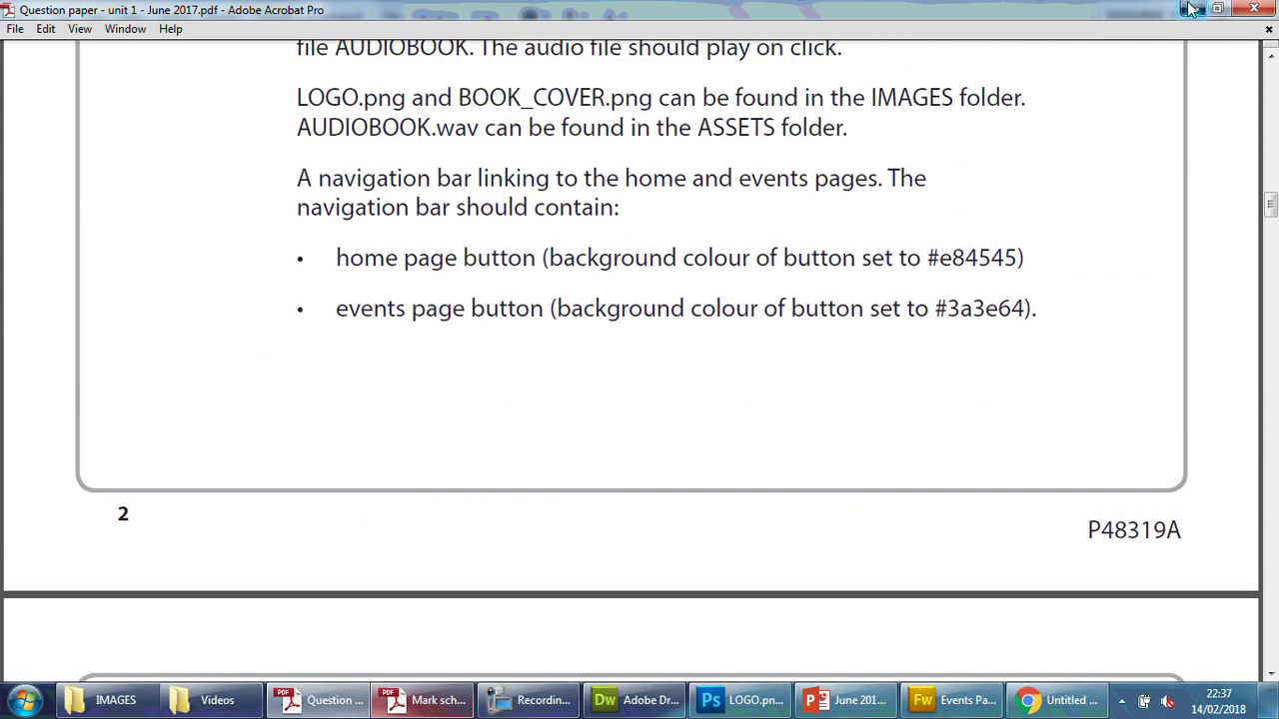
left_click(1192, 8)
left_click(104, 700)
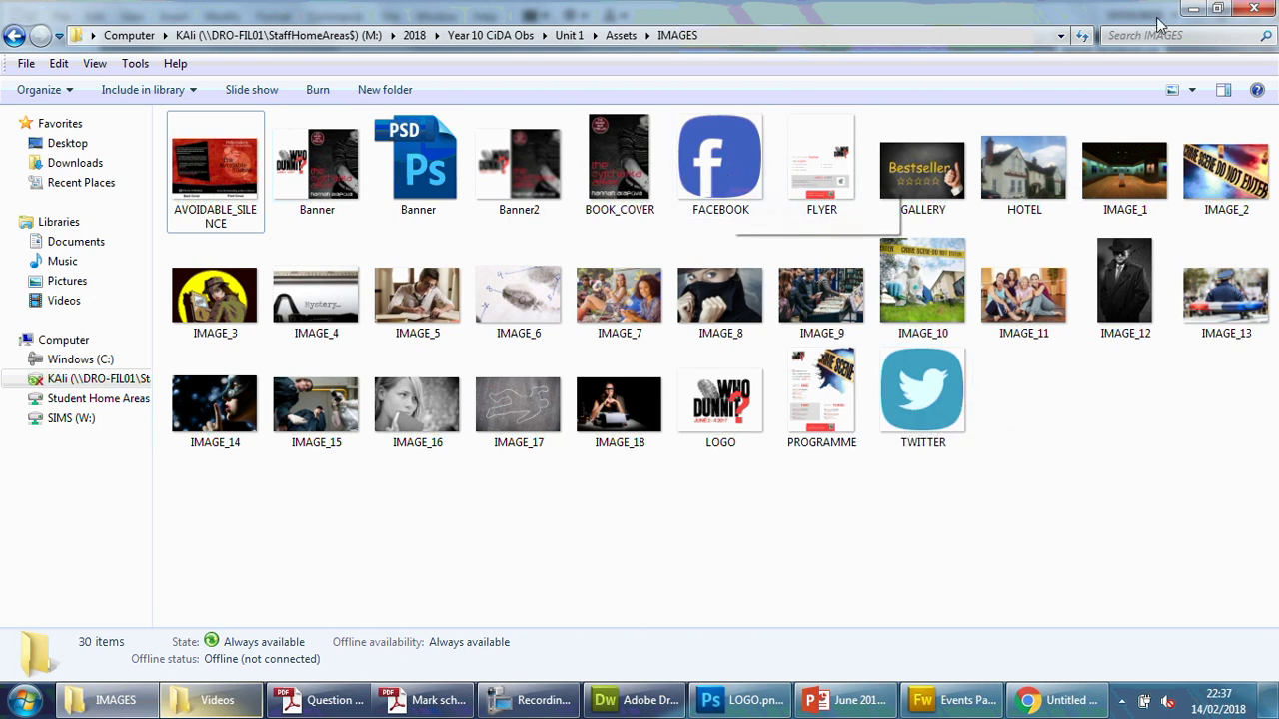
- Put away the IMAGES folder and place the caret in Template.html's empty bottom footer row
left_click(1189, 9)
left_click(332, 366)
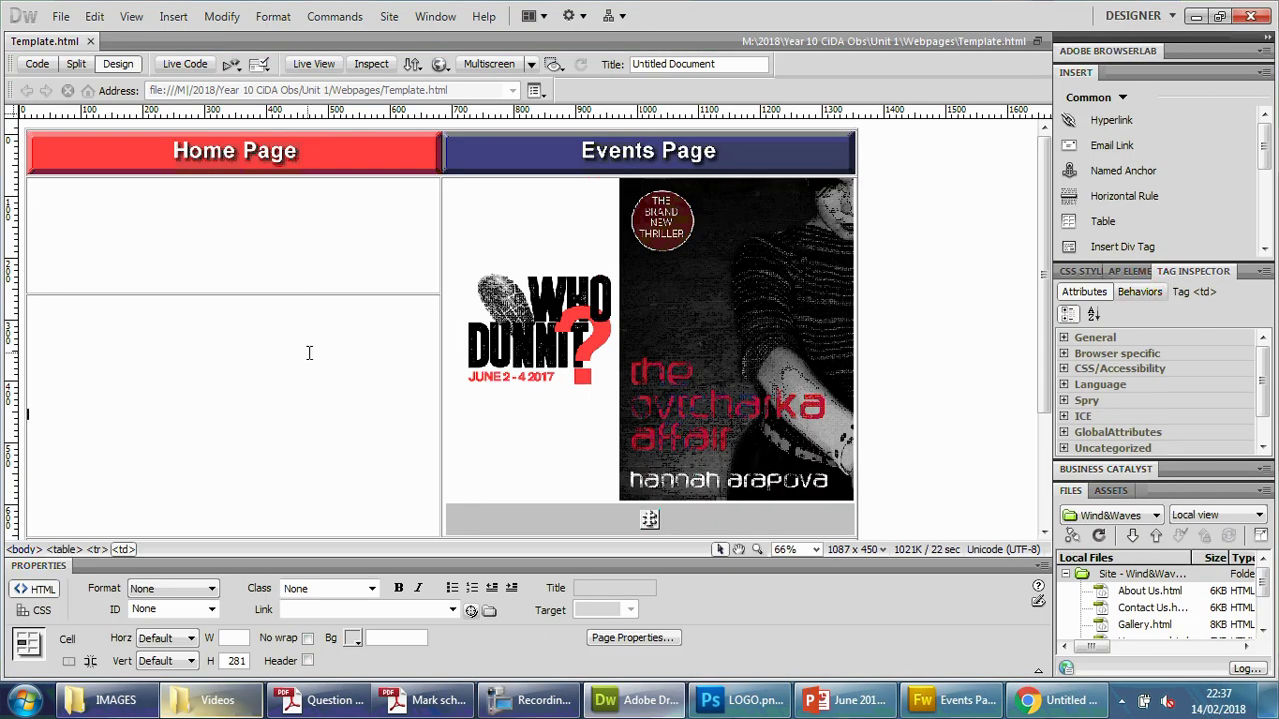
scroll(923, 308, "down", 5)
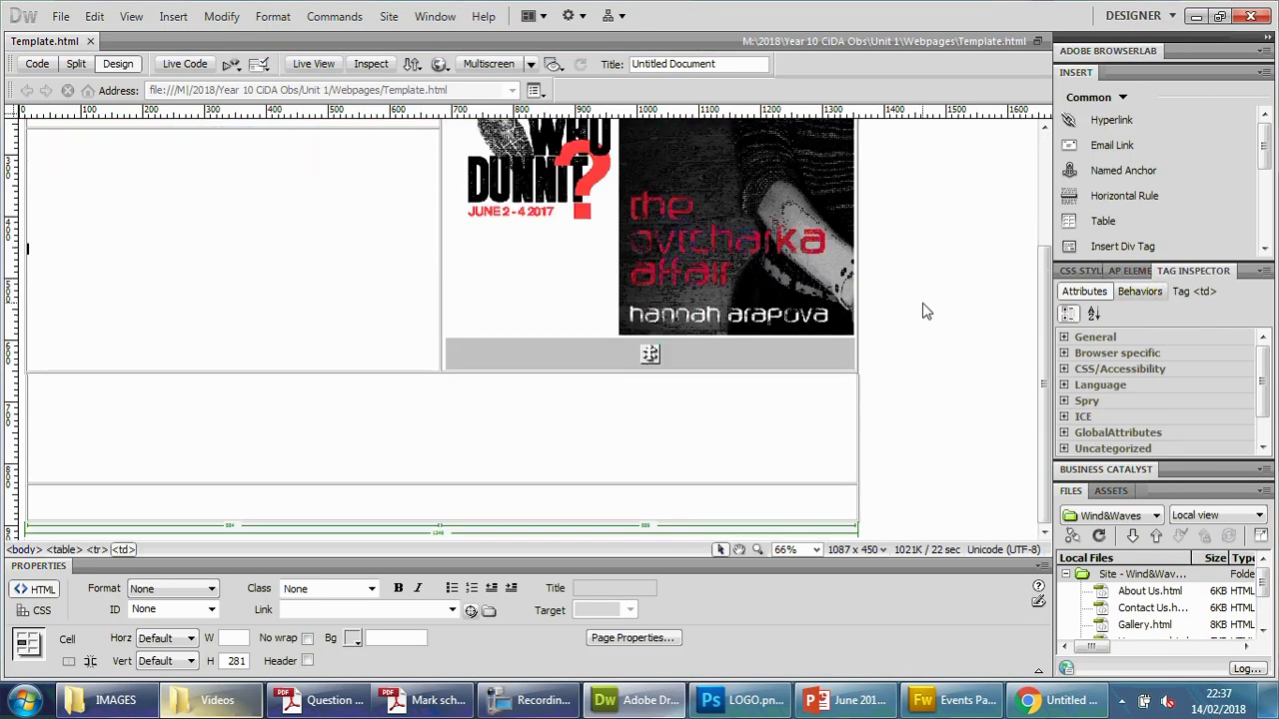
left_click(488, 499)
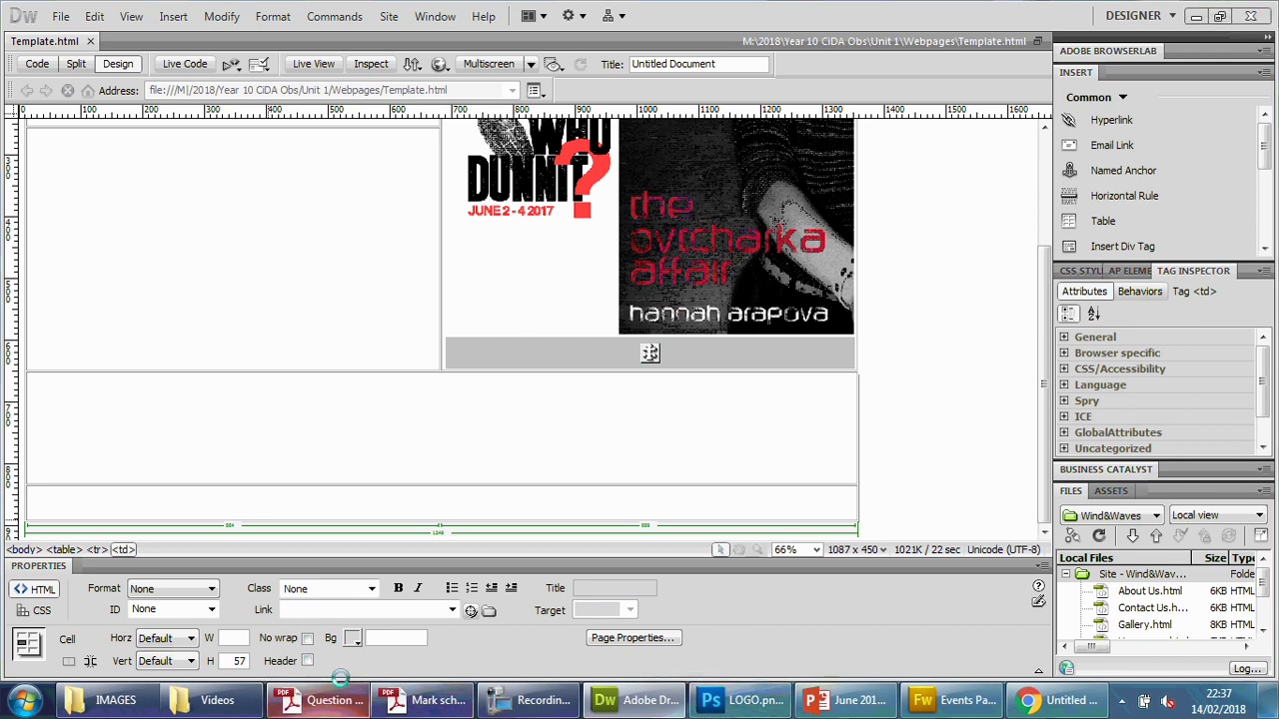
- Scroll the question paper to the overall site requirements and mark the 1366-pixel page width
key("alt+Tab")
scroll(790, 470, "up", 10)
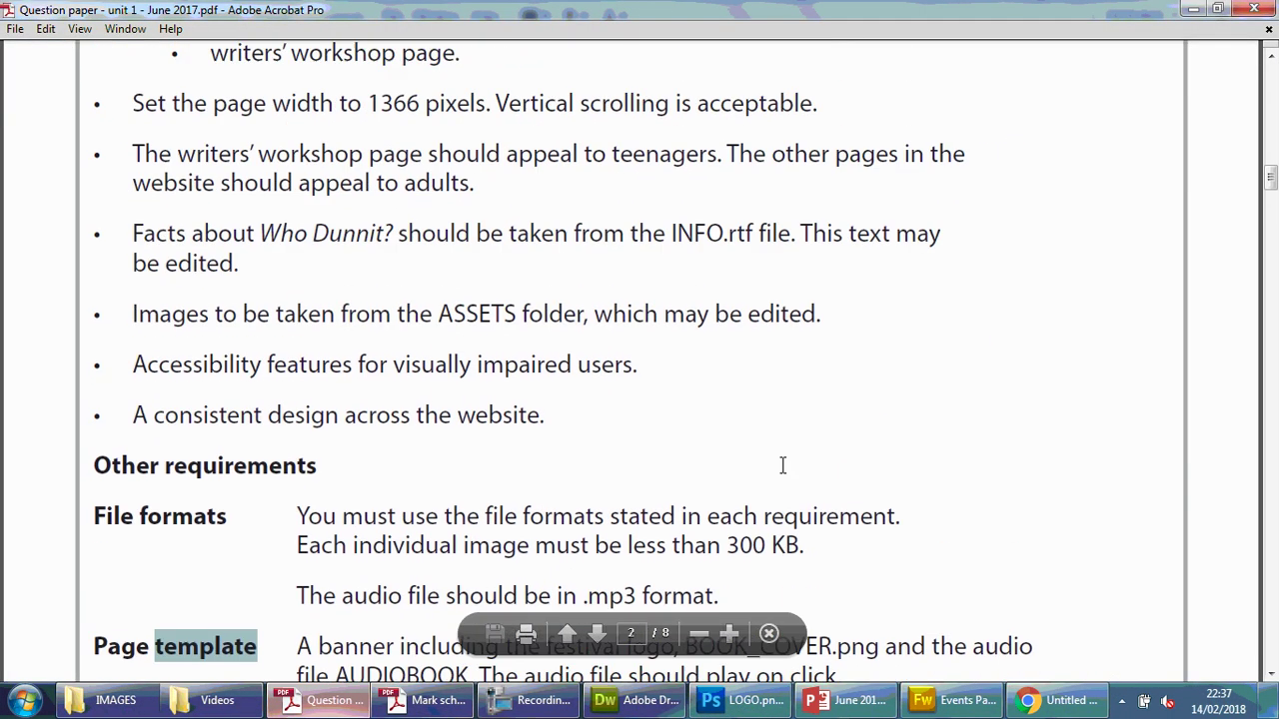
scroll(660, 428, "up", 10)
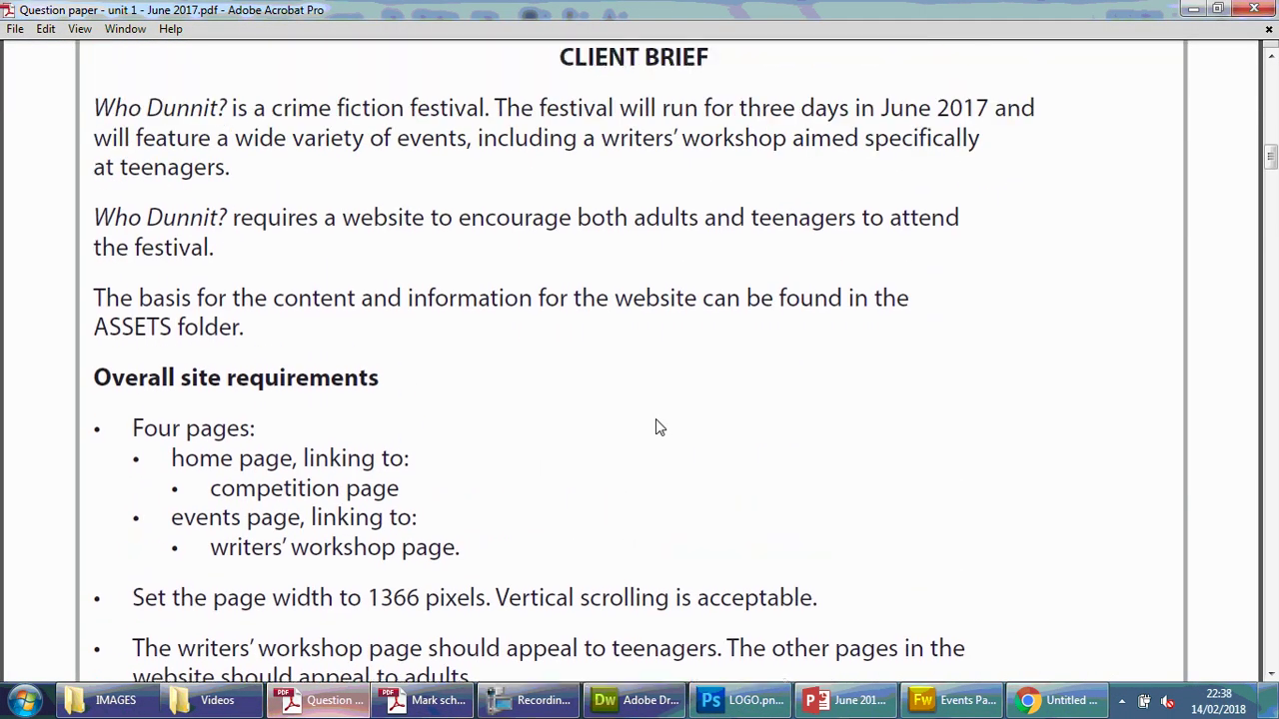
scroll(644, 419, "down", 8)
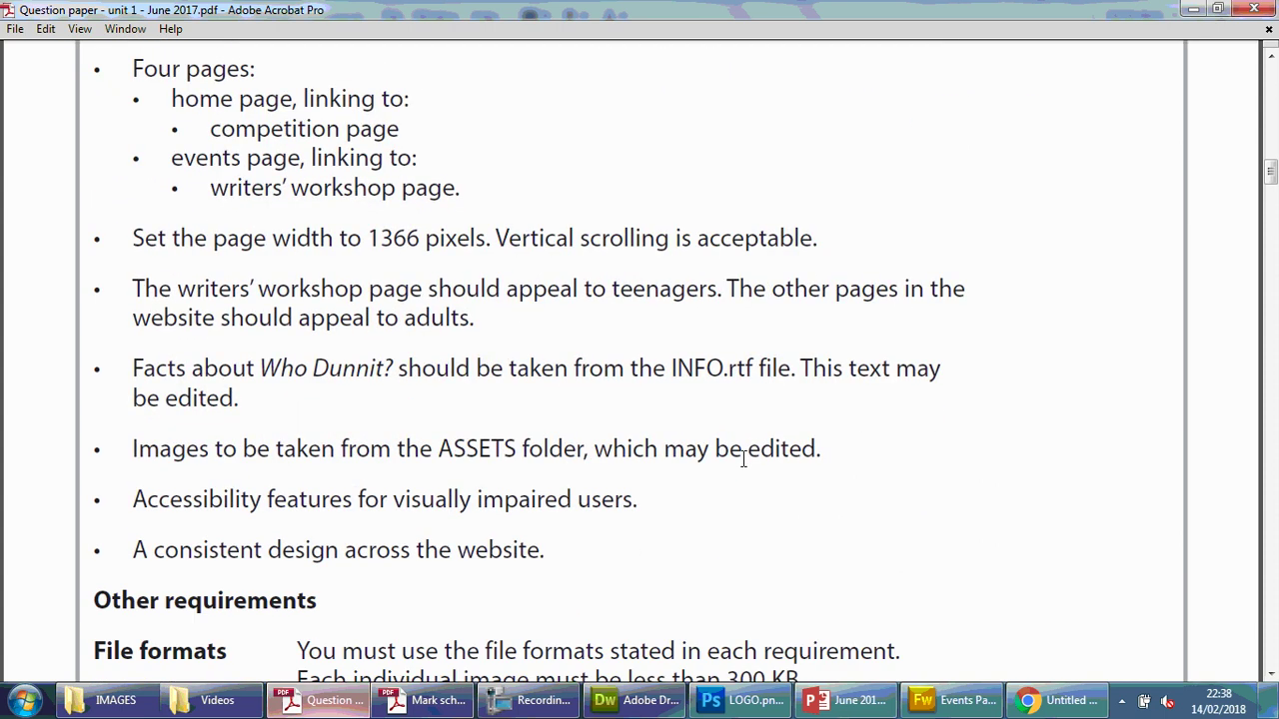
double_click(393, 238)
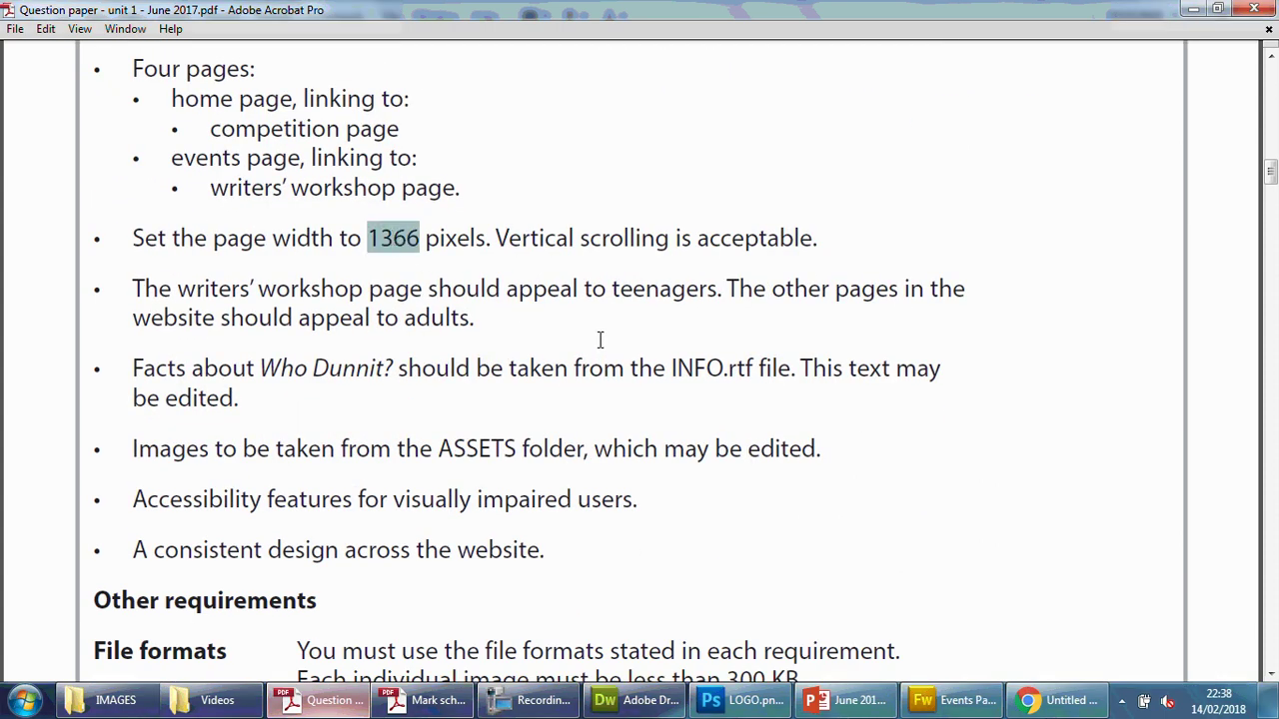
left_click(1195, 16)
- Close LOGO.png and start a new Photoshop document 1360 pixels wide
left_click(740, 700)
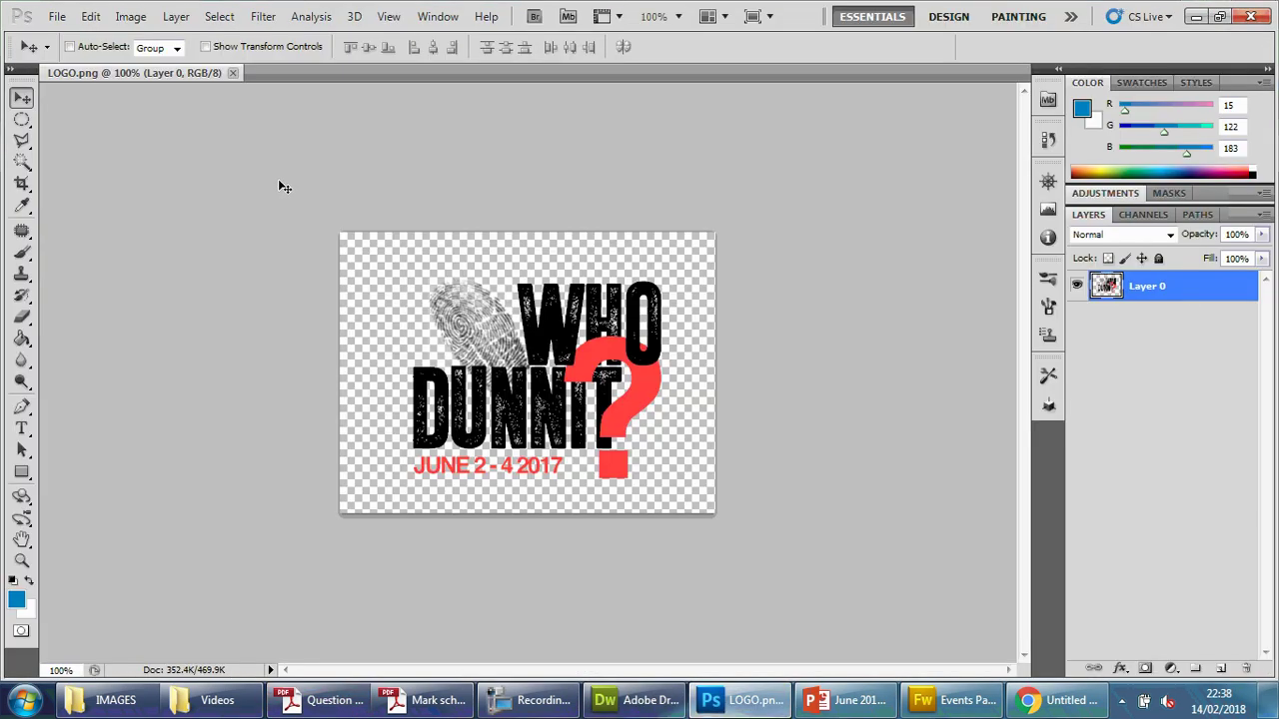
left_click(232, 74)
left_click(60, 17)
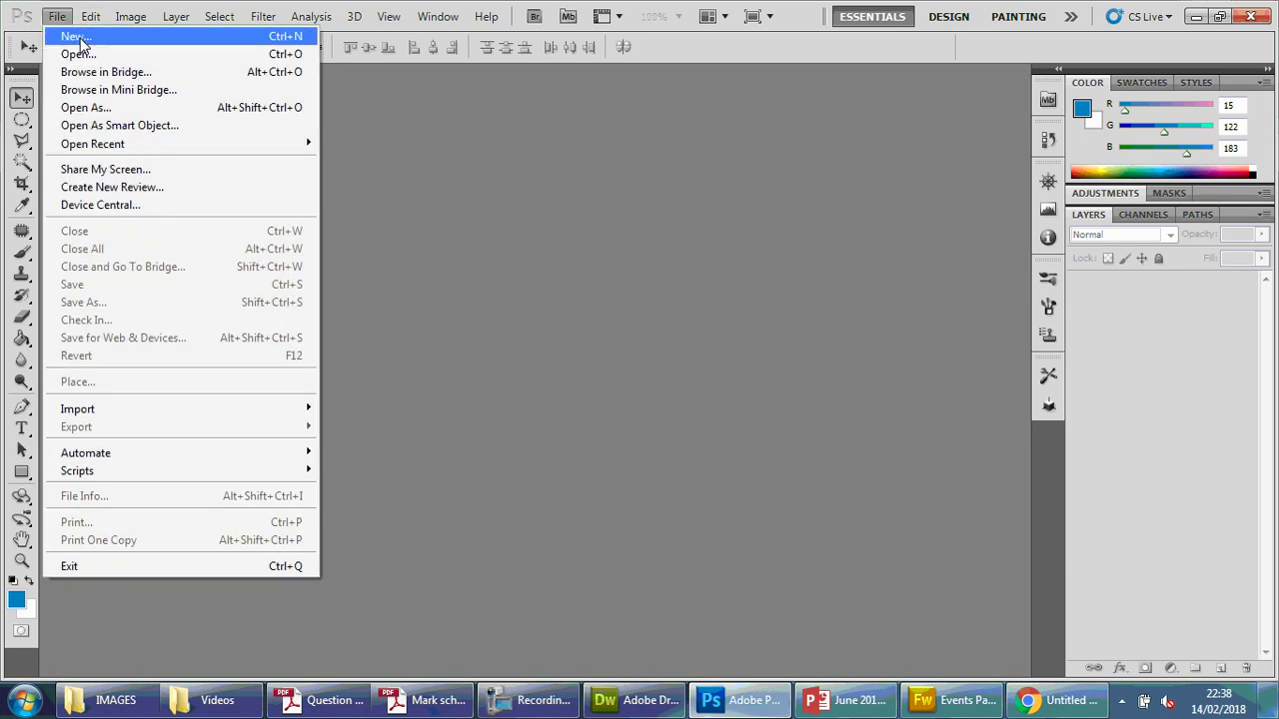
left_click(75, 36)
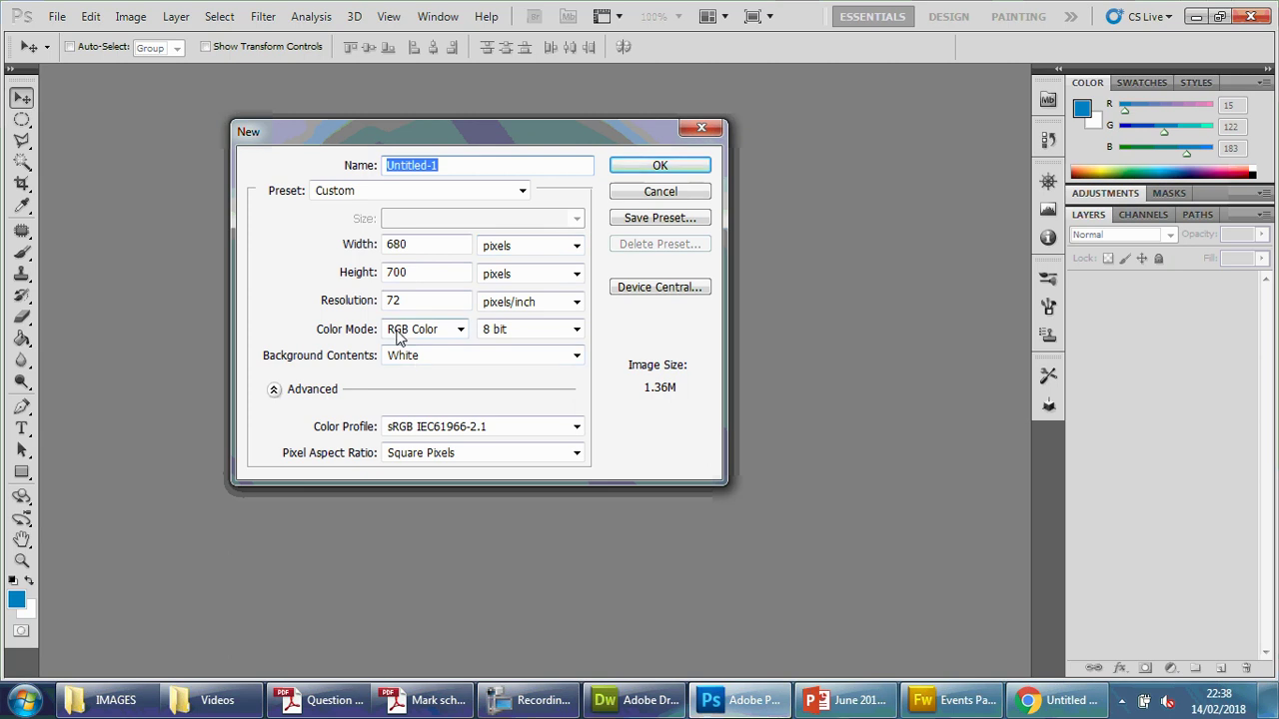
double_click(408, 246)
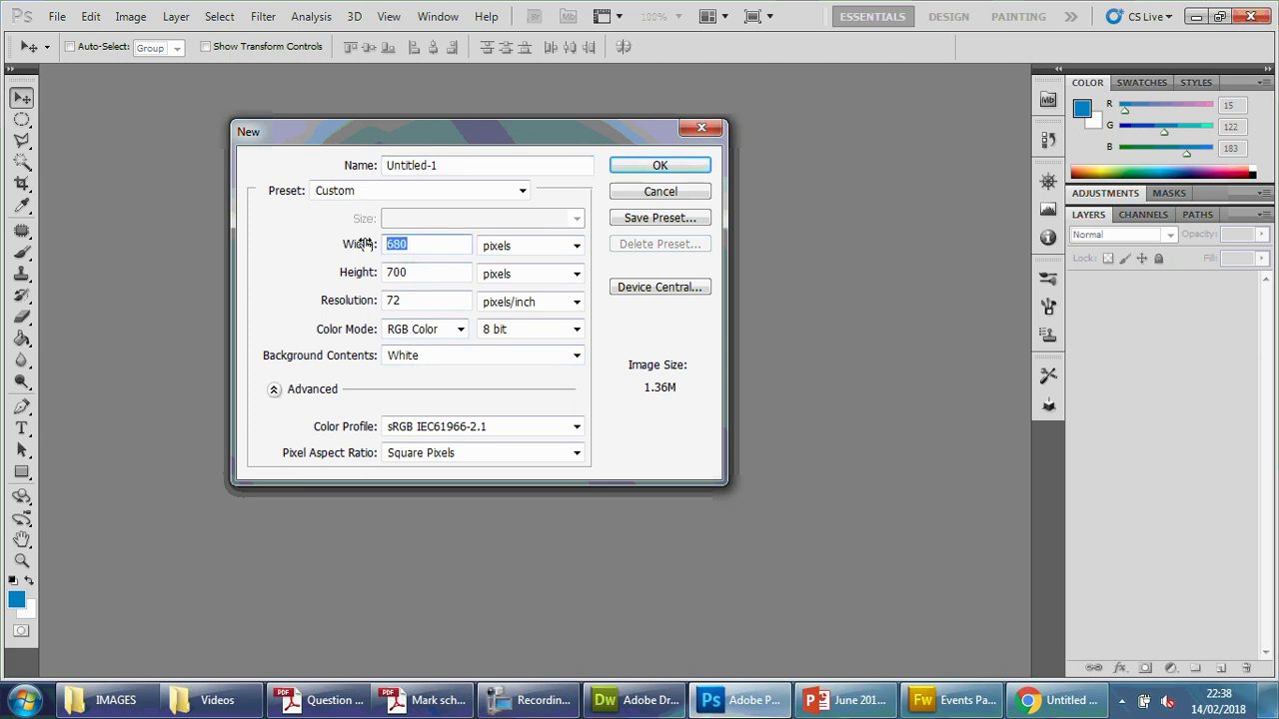
type("1360")
- Set the new document's height to 70 pixels and create the blank canvas
double_click(429, 275)
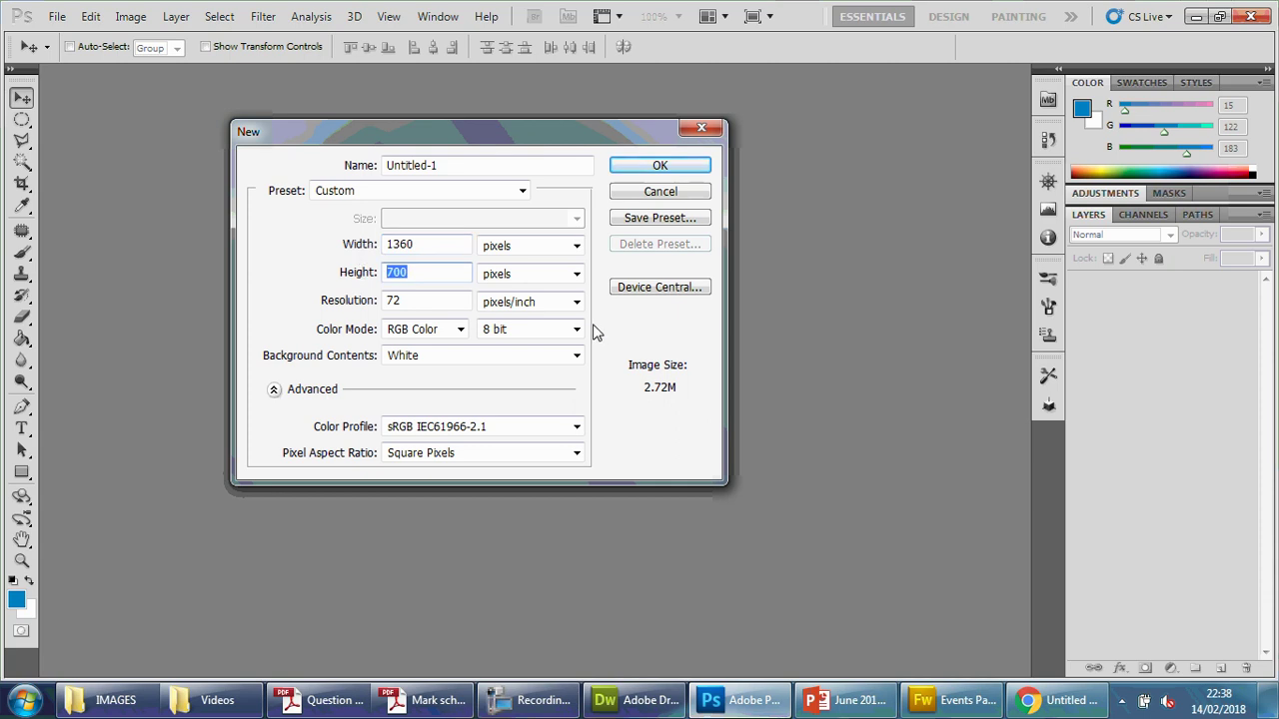
left_click(643, 704)
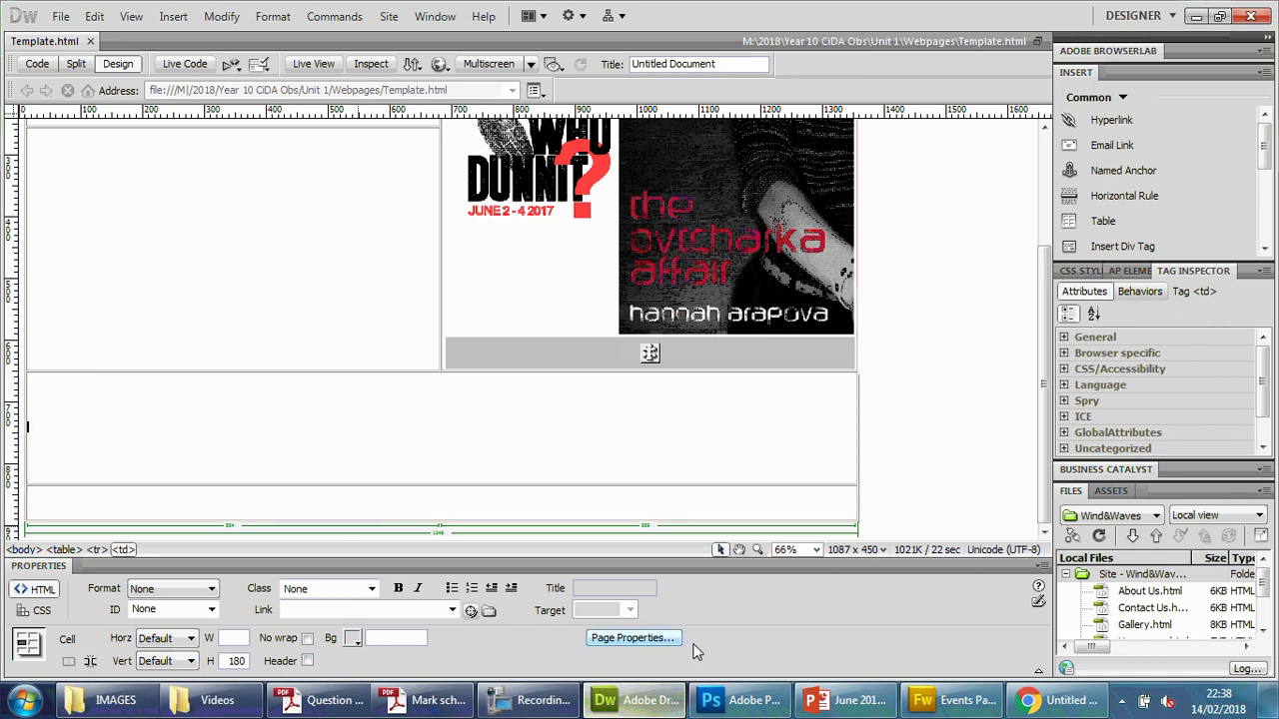
left_click(754, 705)
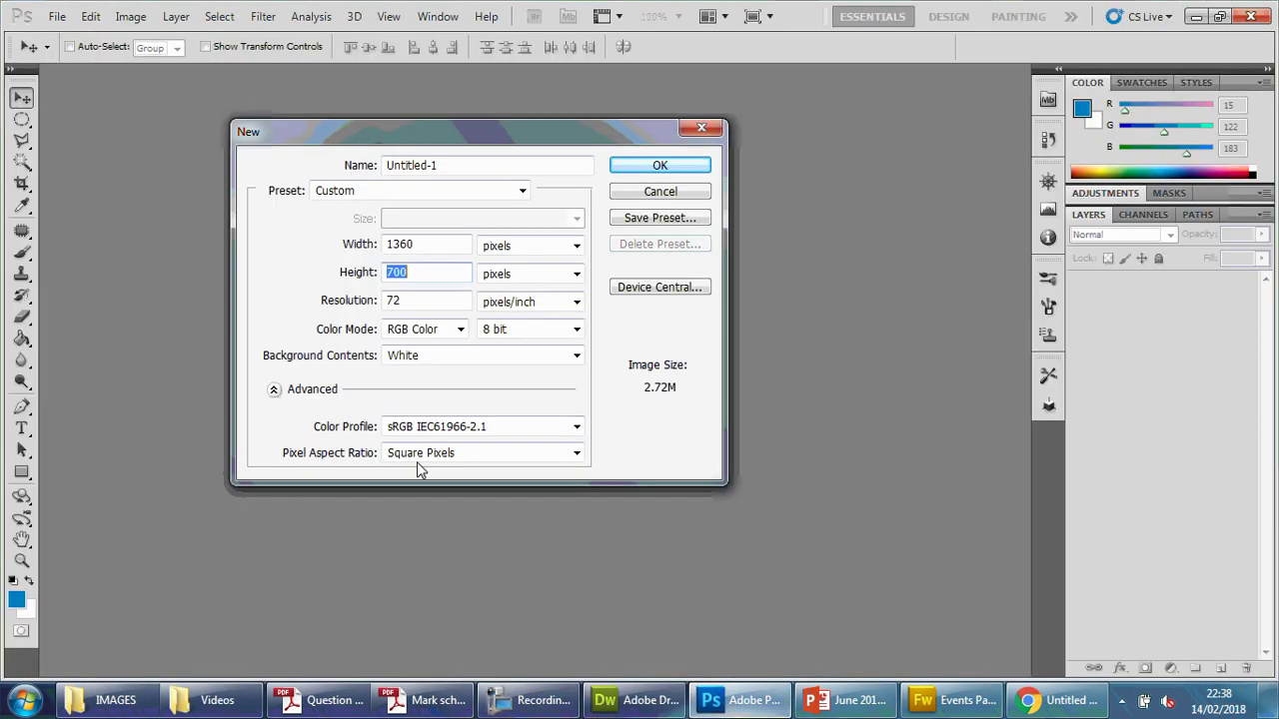
left_click(417, 300)
left_click(420, 273)
key("BackSpace")
left_click(685, 166)
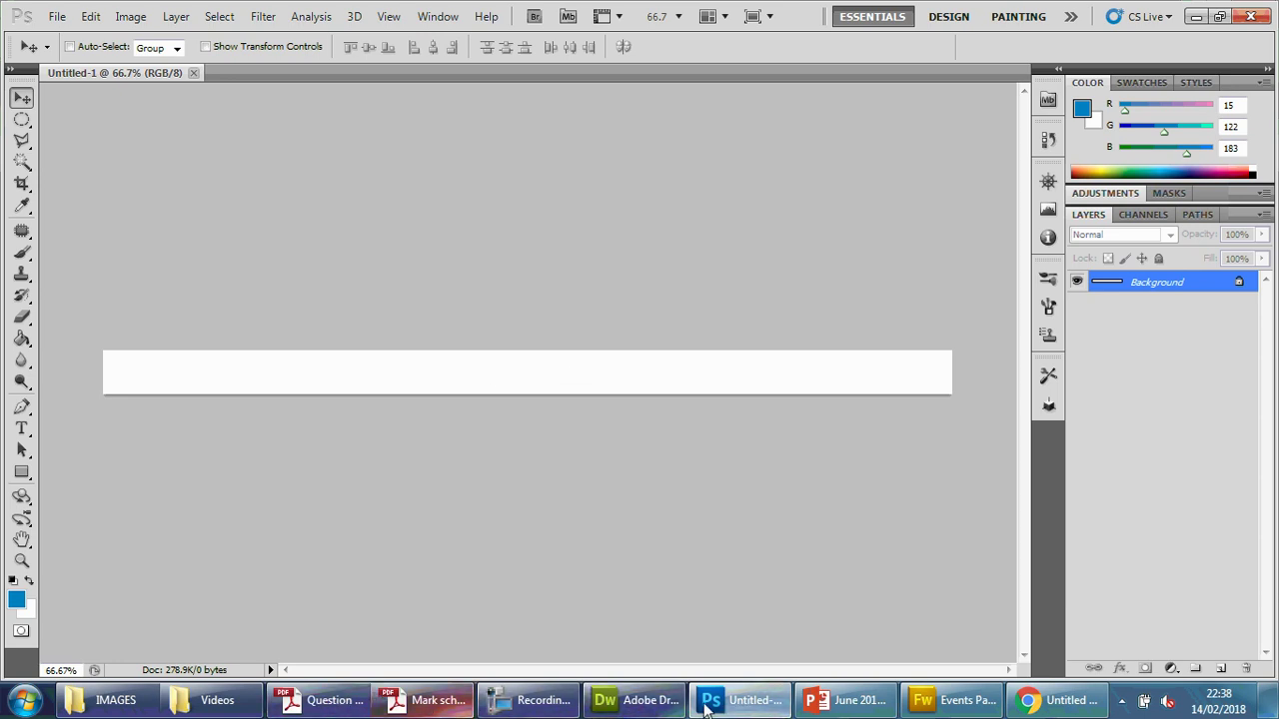
- Confirm the Home Page button measures 669 × 70 pixels, then return to the bottom footer row
left_click(634, 701)
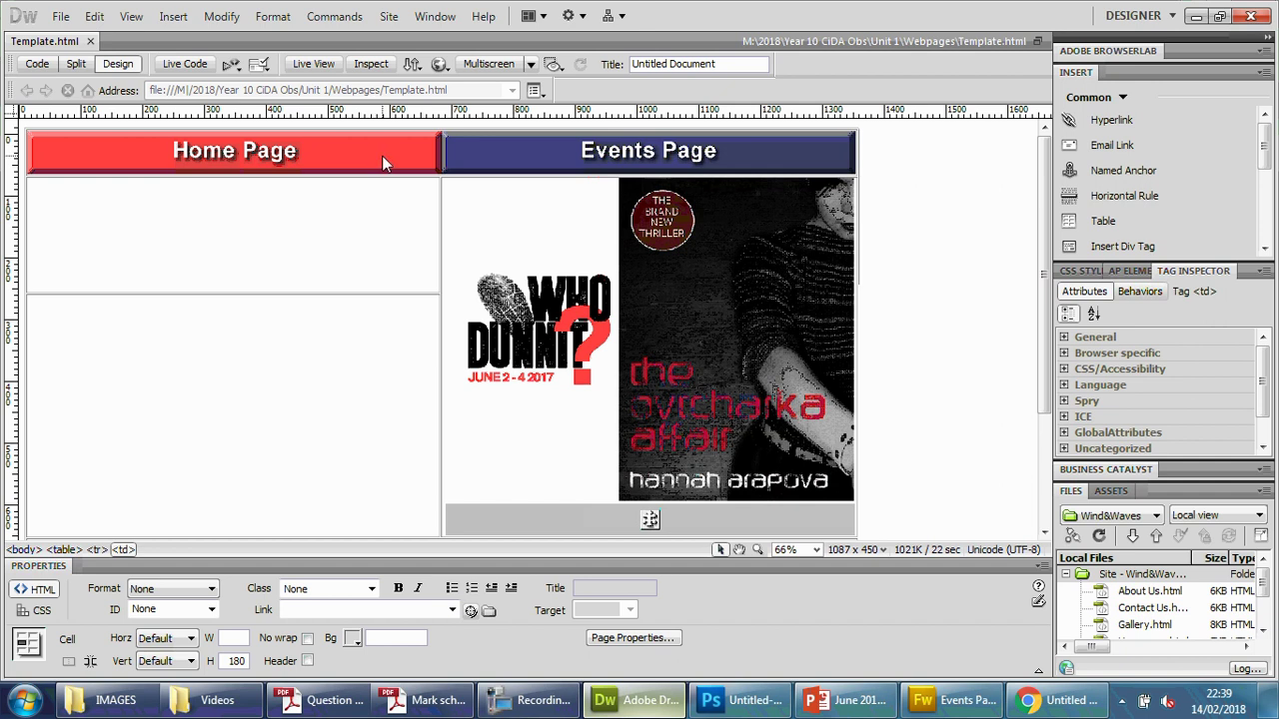
left_click(382, 155)
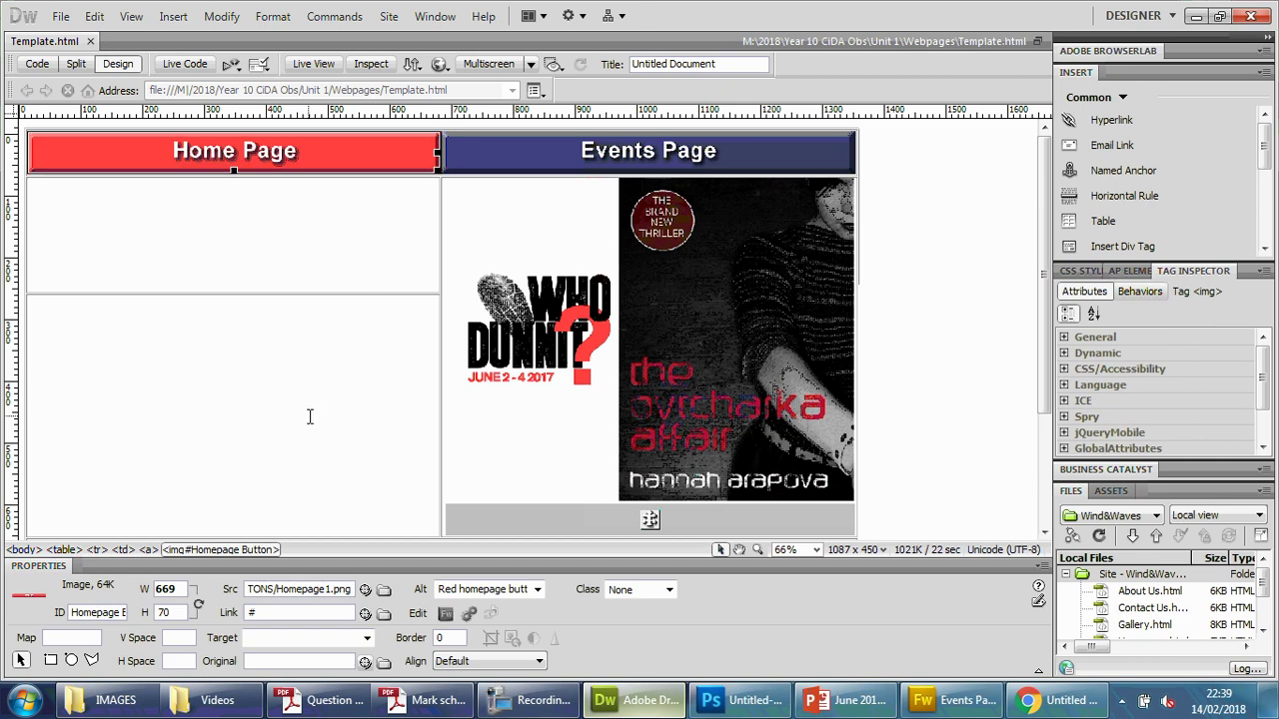
scroll(348, 465, "down", 2)
scroll(347, 469, "down", 1)
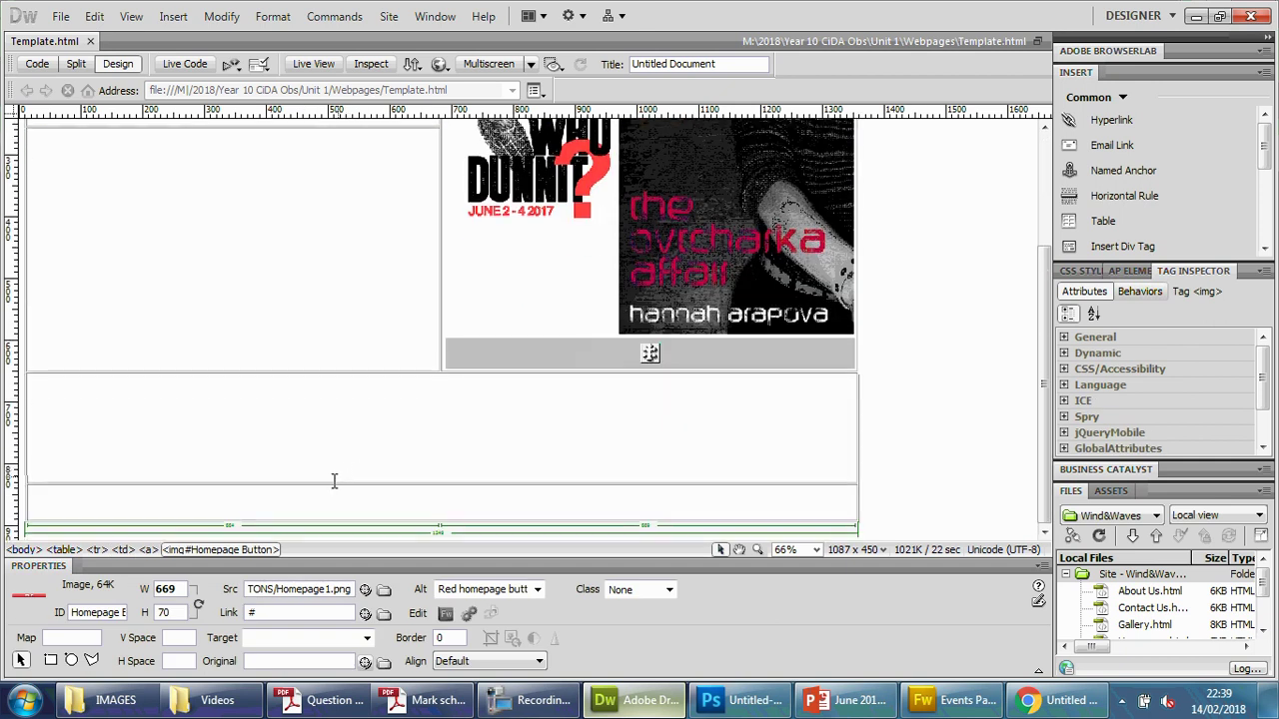
left_click(323, 493)
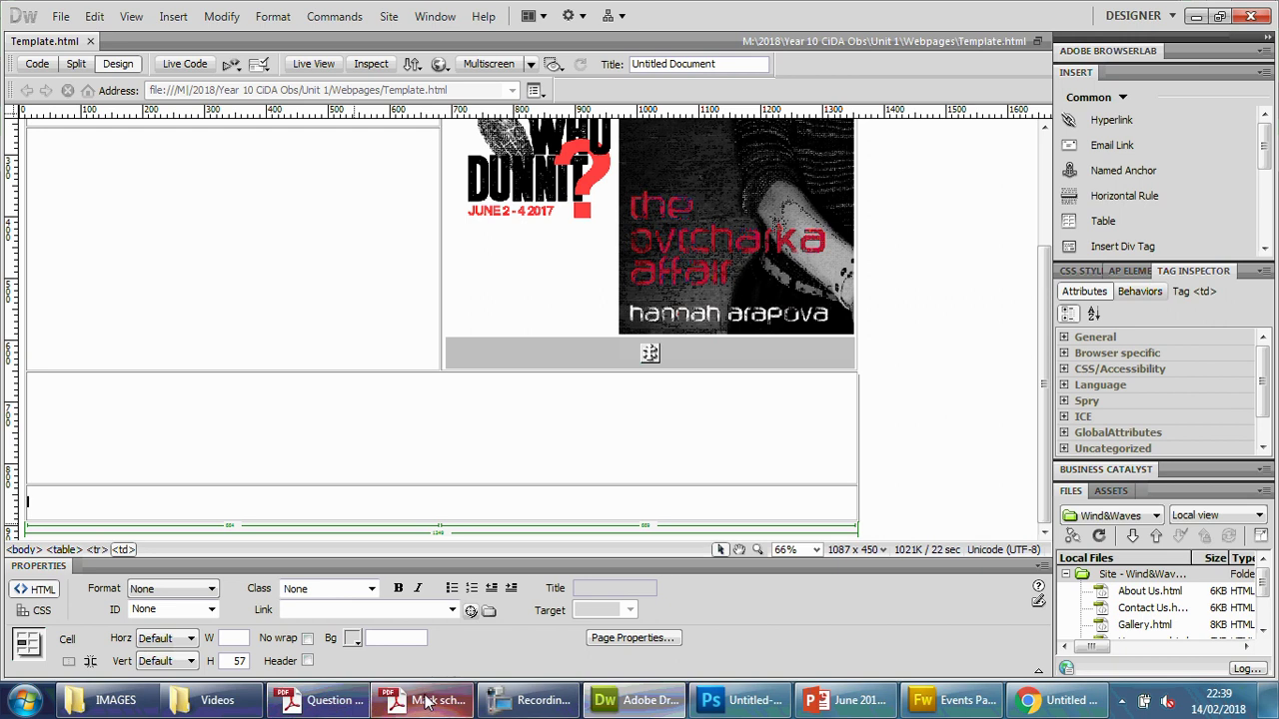
- Copy the home-button colour #e84545 from the question paper's Page template section
left_click(320, 701)
scroll(614, 454, "up", 1)
scroll(699, 455, "down", 7)
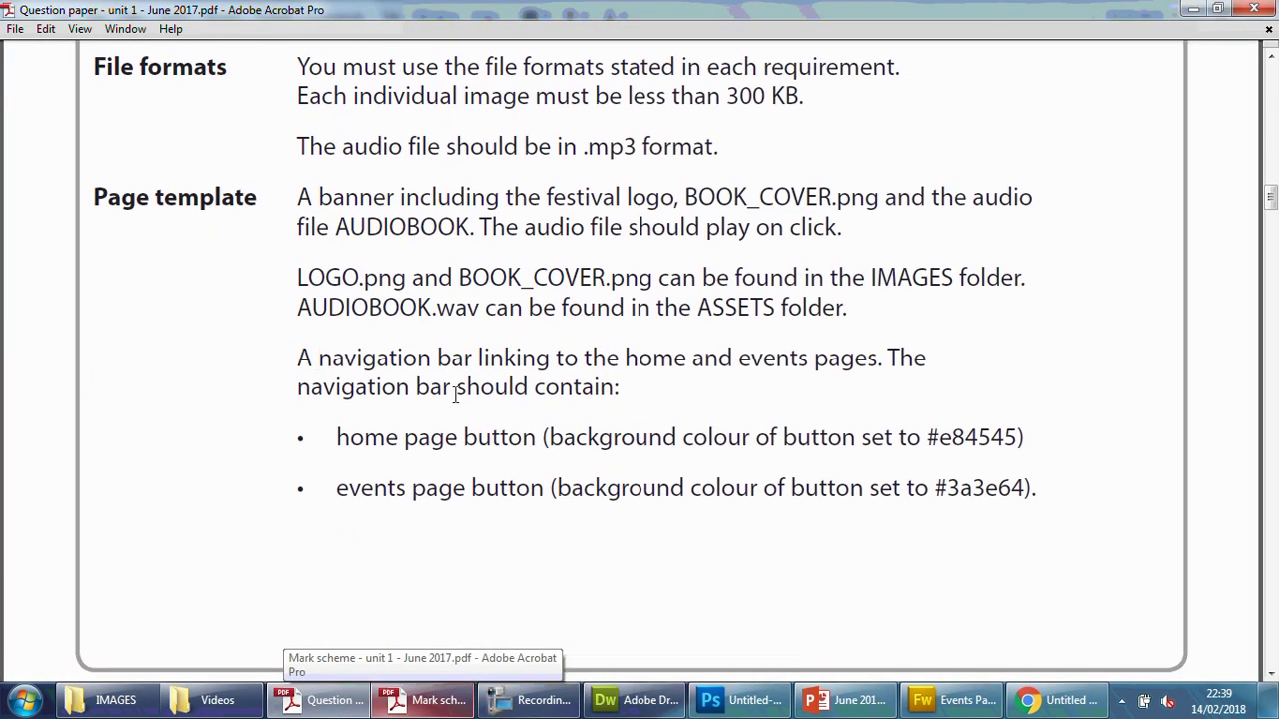
left_click_drag(931, 440, 1017, 440)
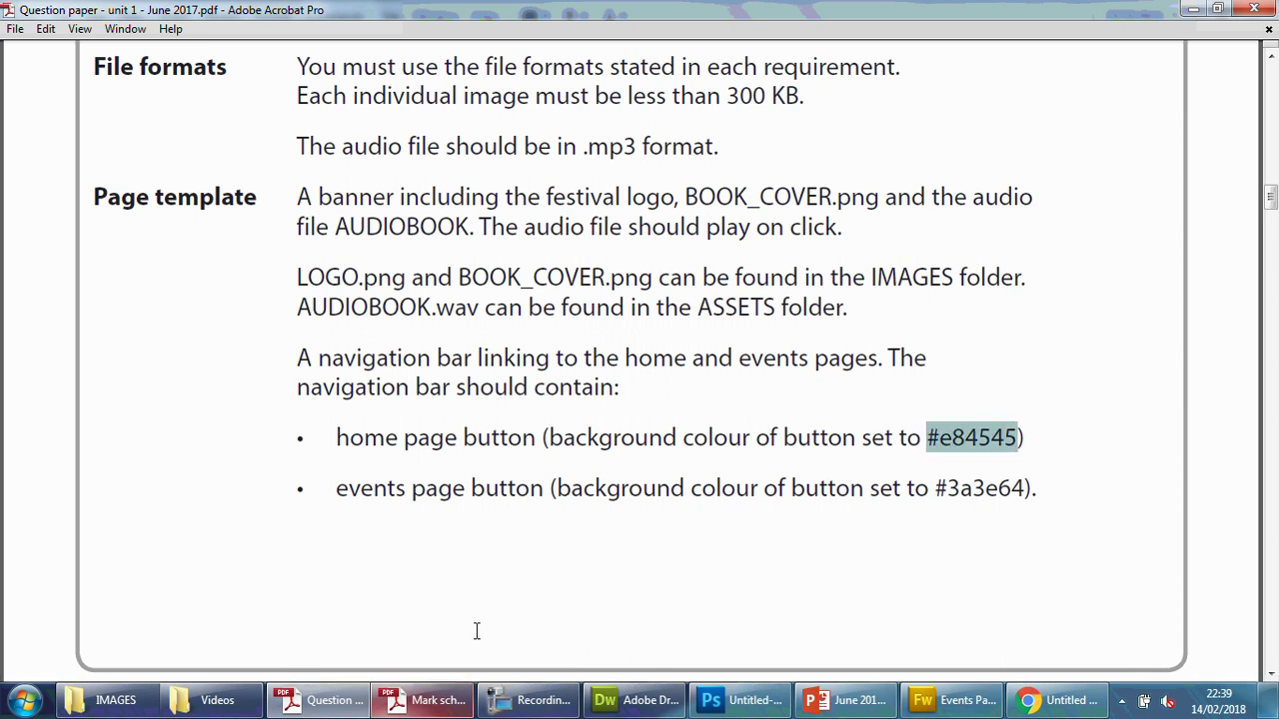
left_click(754, 700)
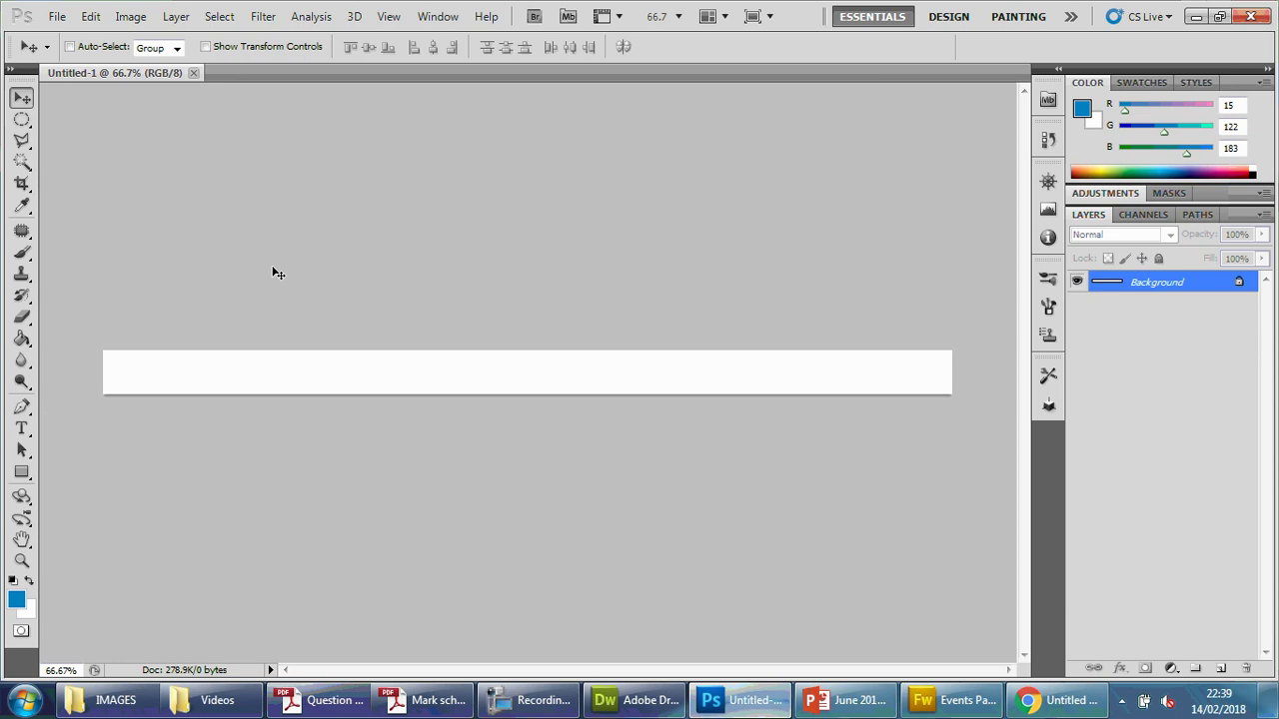
- Paste the home-button colour into the foreground Color Picker's hex field
left_click(17, 600)
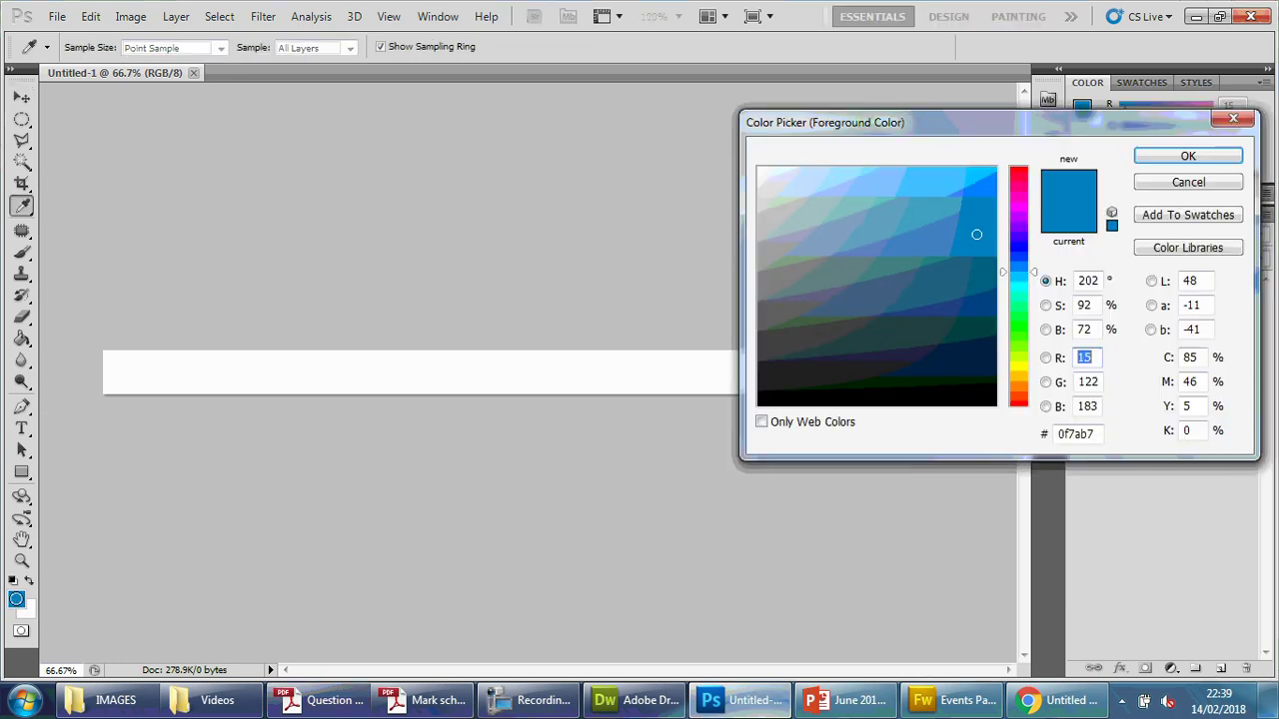
double_click(1077, 435)
type("#e6454")
key("Return")
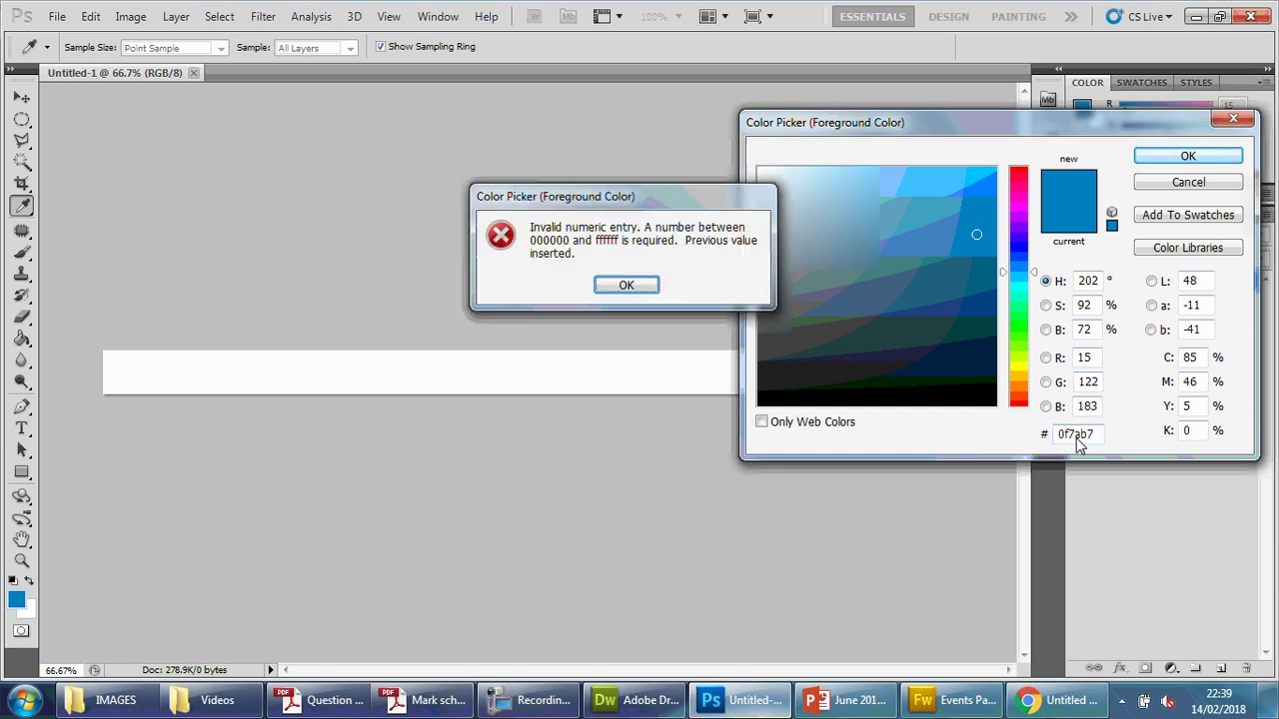
left_click(648, 283)
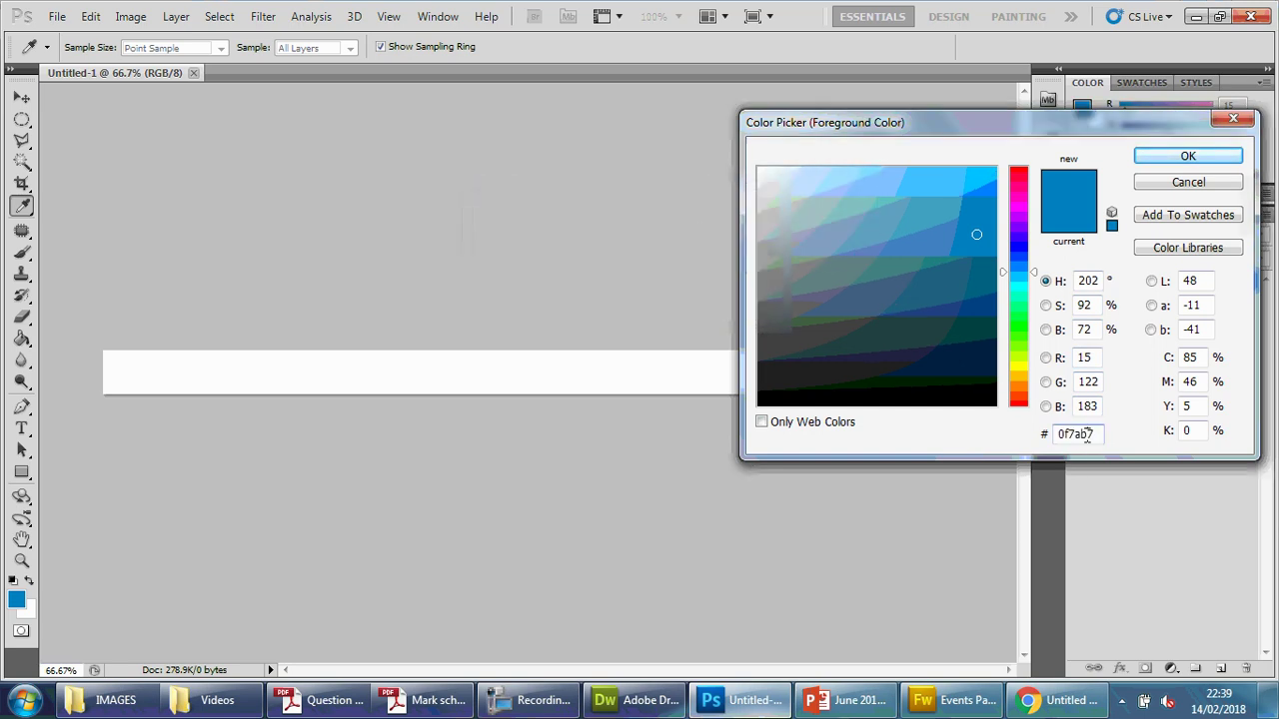
double_click(1087, 436)
key("BackSpace")
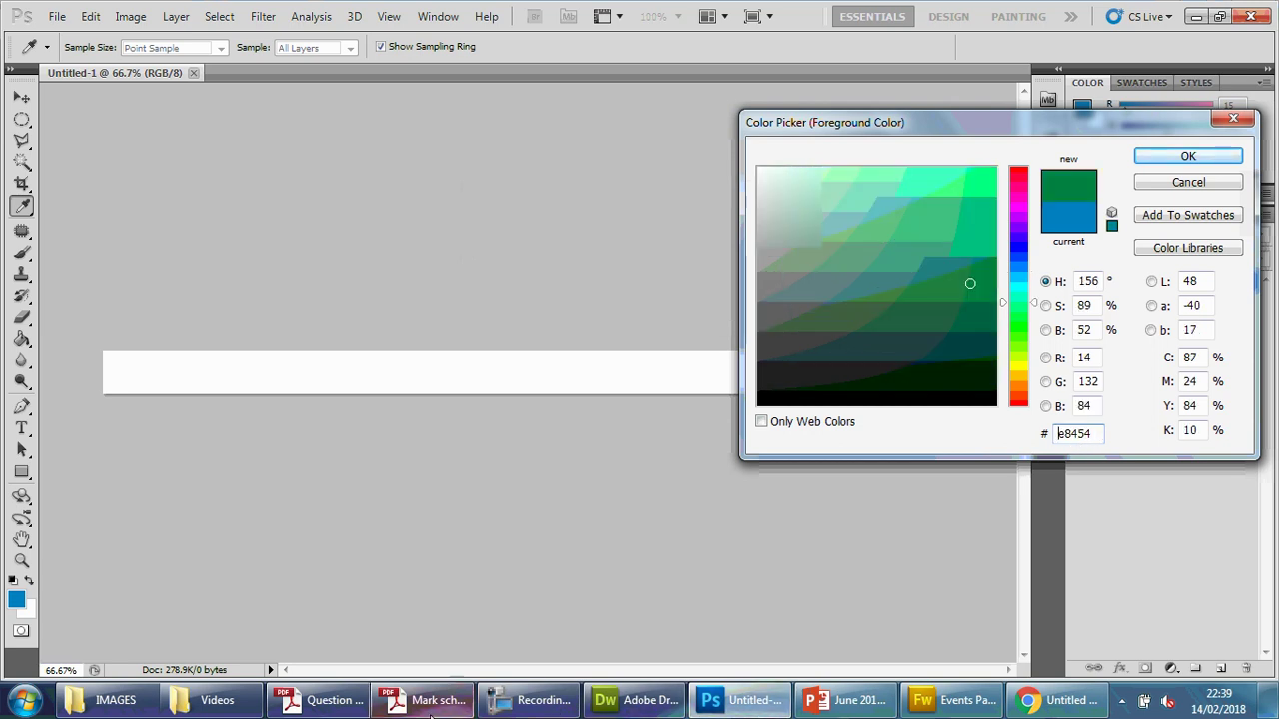
- Correct the hex value to e84545 and paint-bucket fill the white banner strip red
left_click(321, 703)
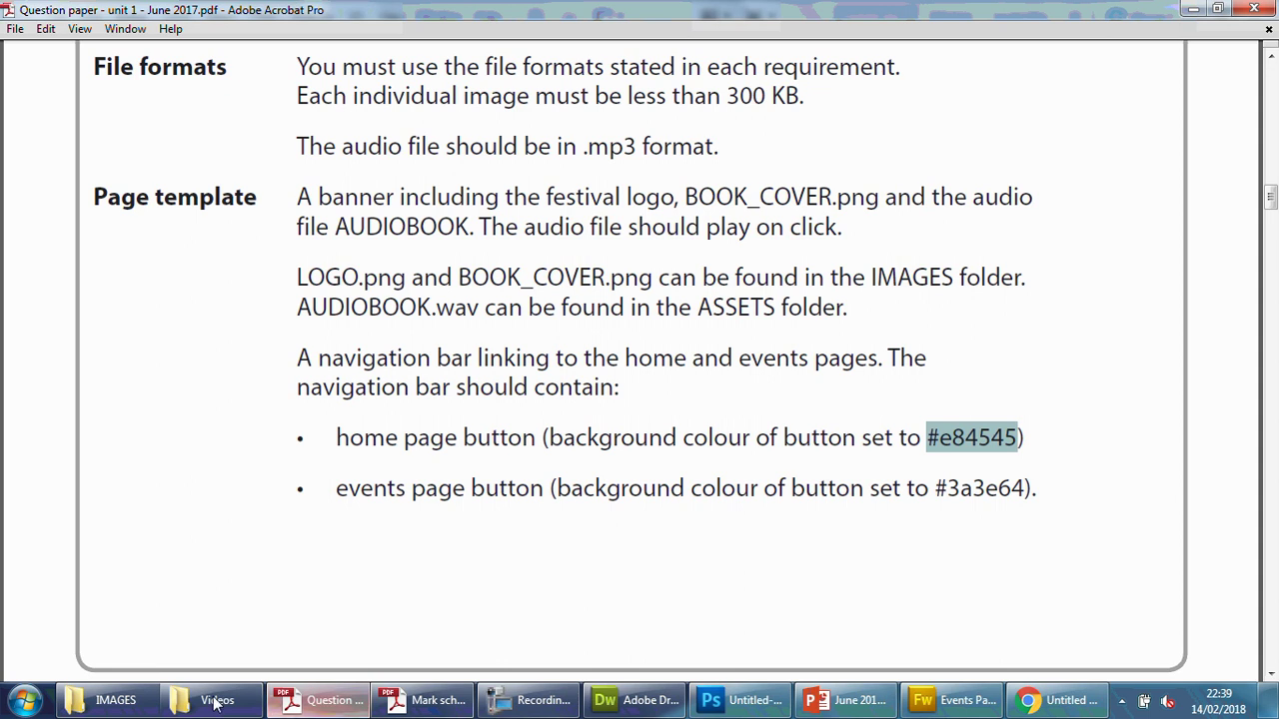
left_click(741, 701)
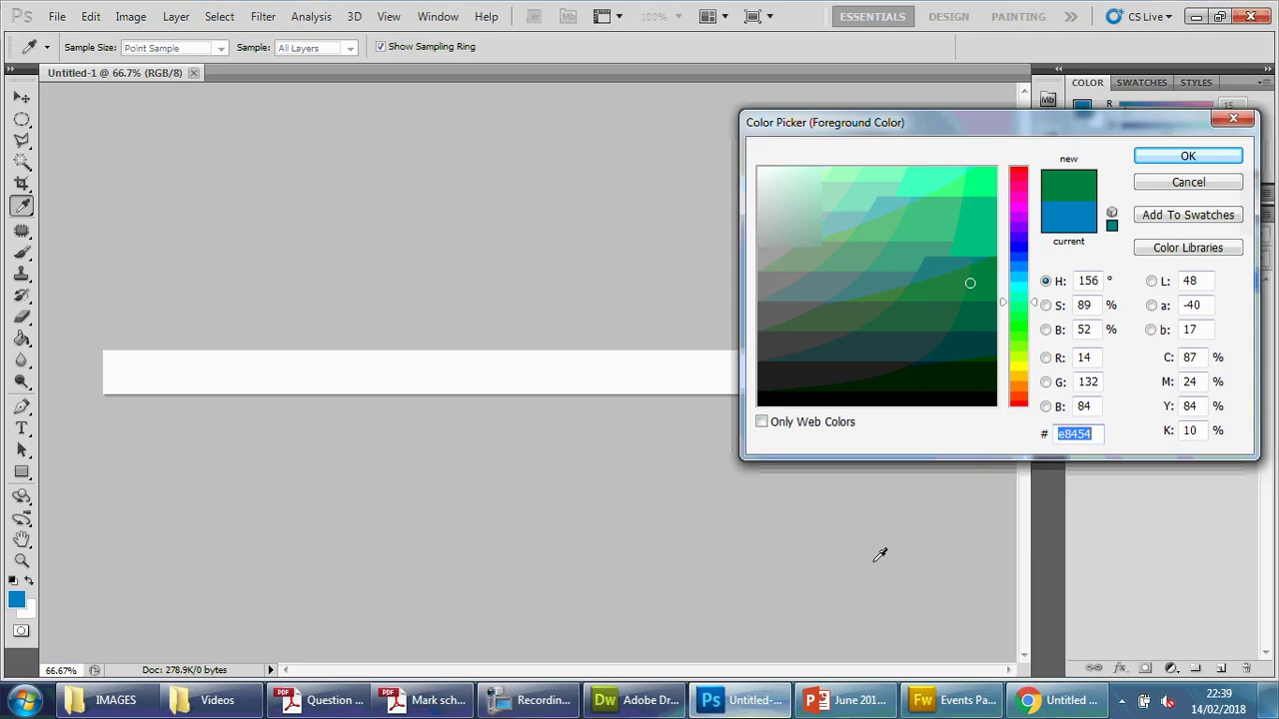
left_click(1101, 437)
type("5")
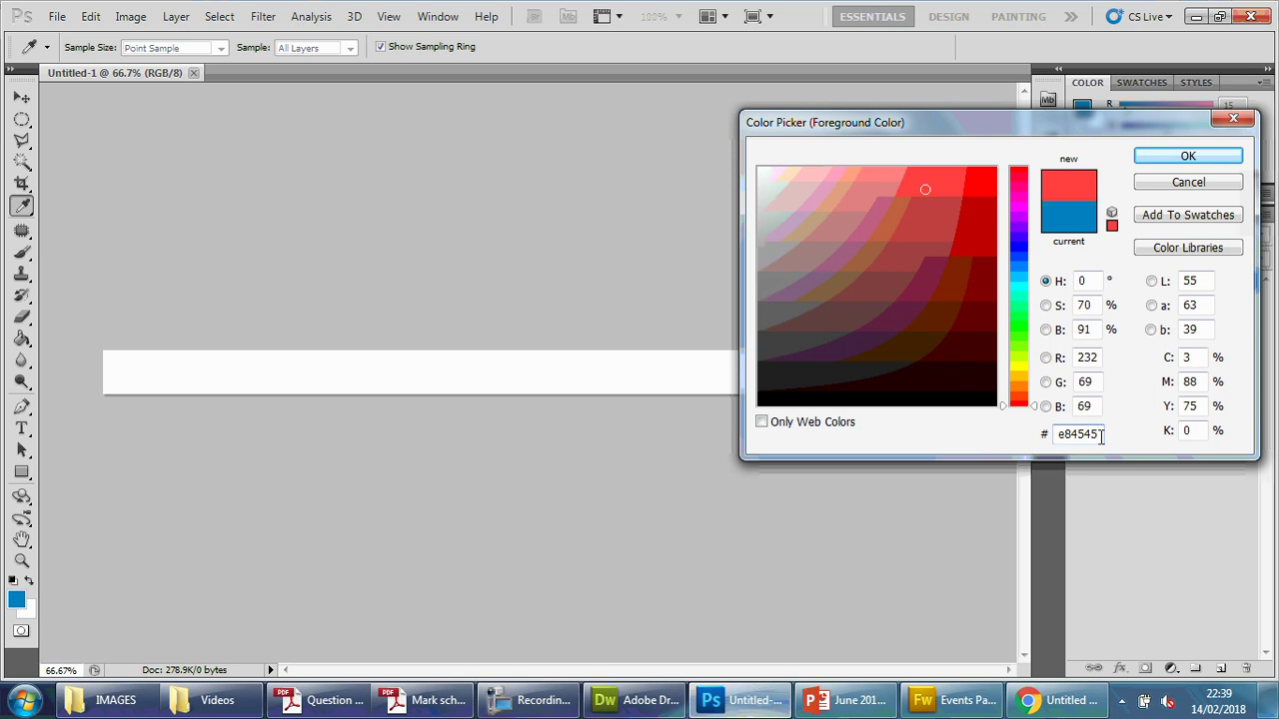
key("Return")
key("v")
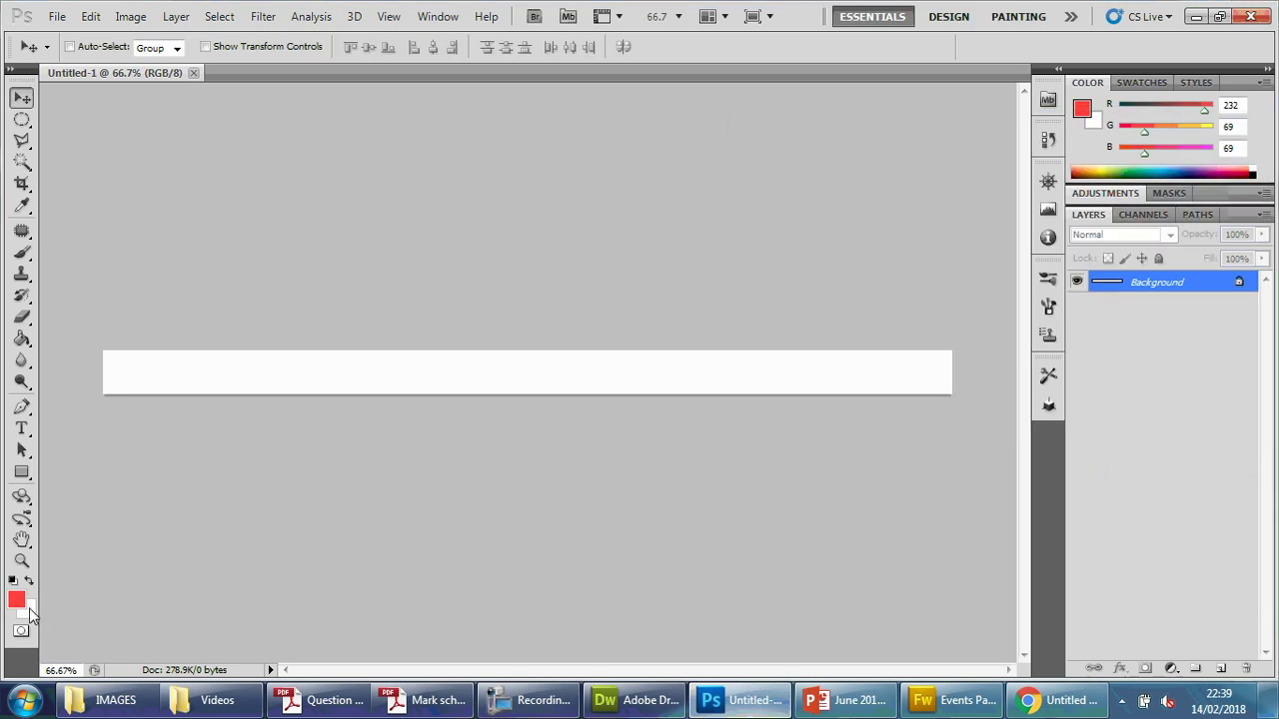
left_click(22, 339)
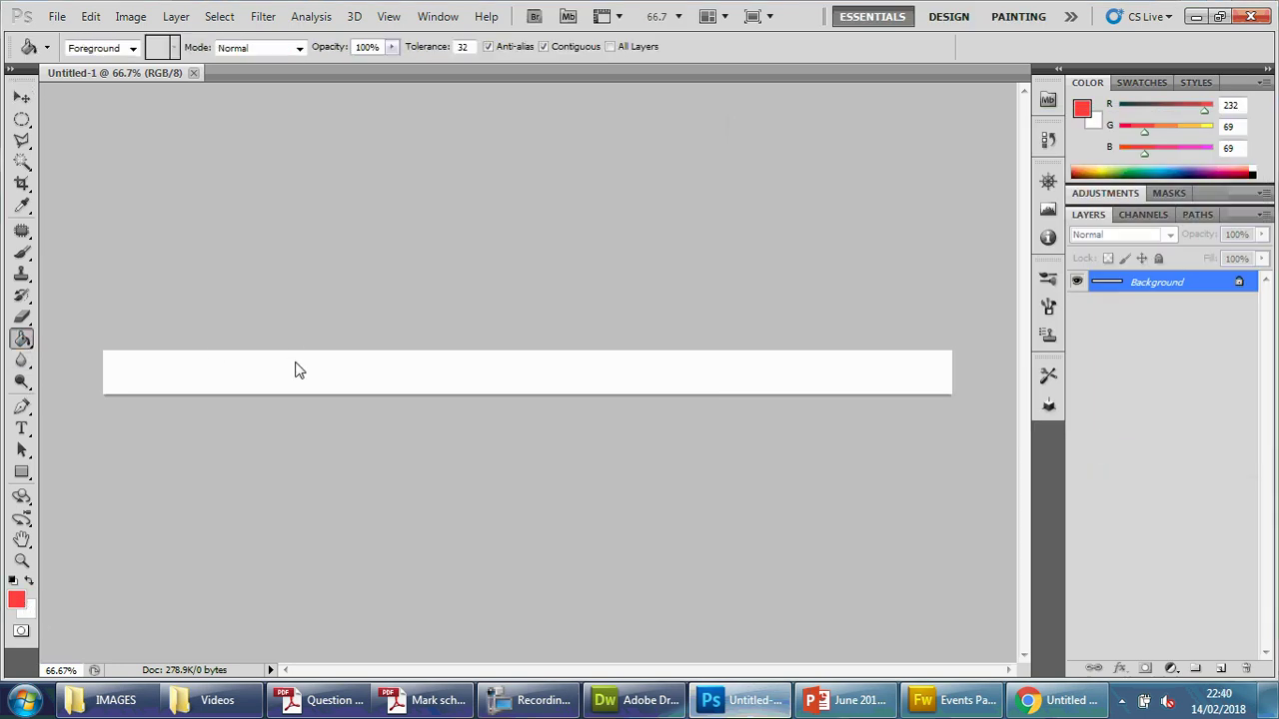
left_click(214, 370)
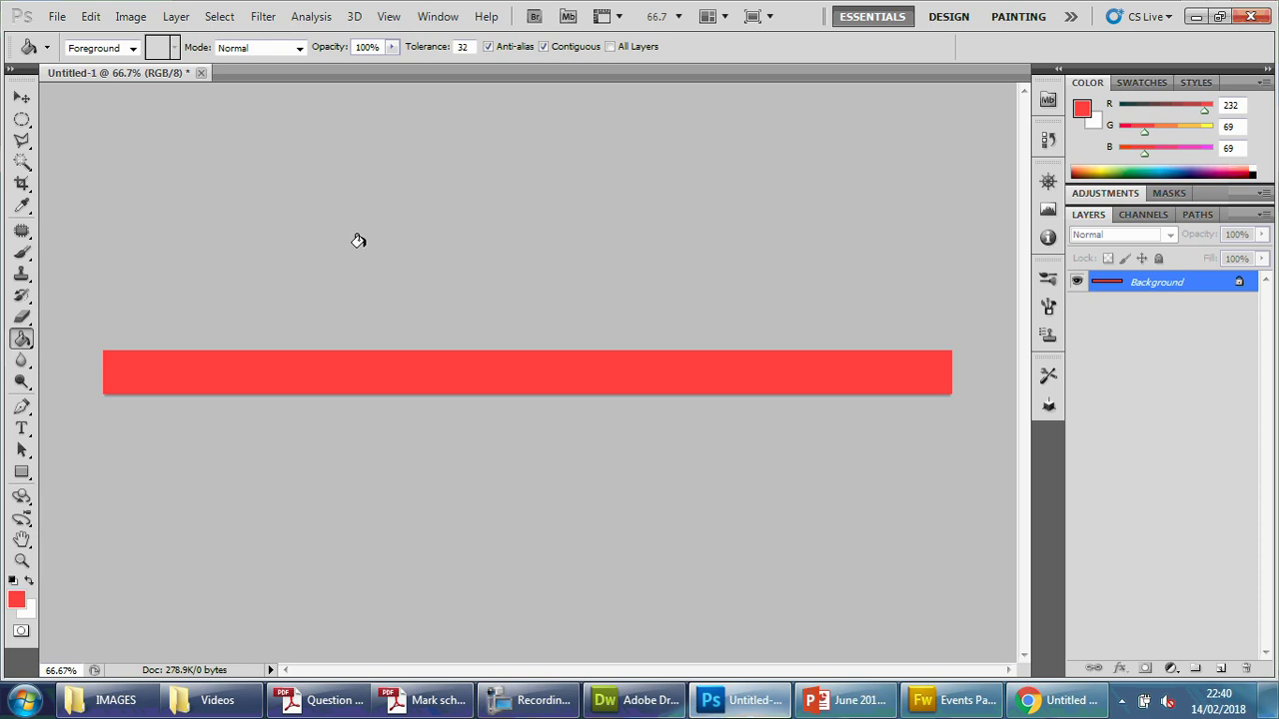
- Open FACEBOOK.png from the IMAGES folder in Photoshop
left_click(55, 16)
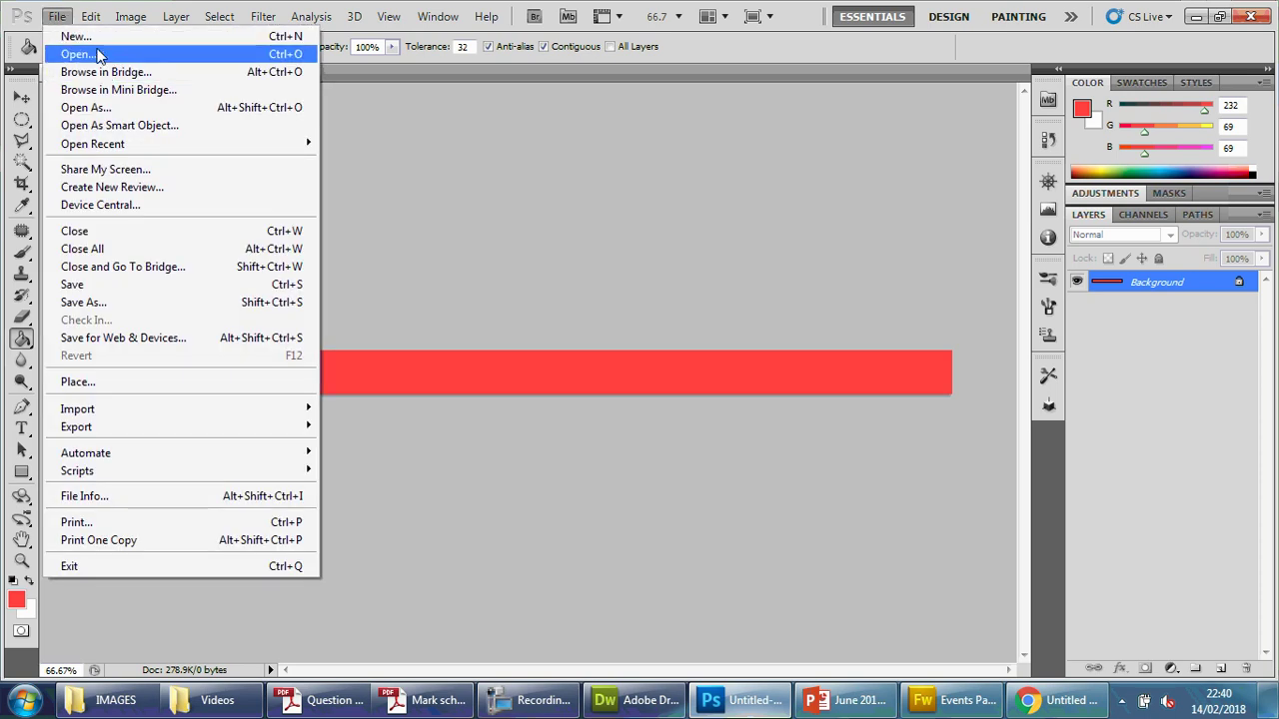
left_click(100, 54)
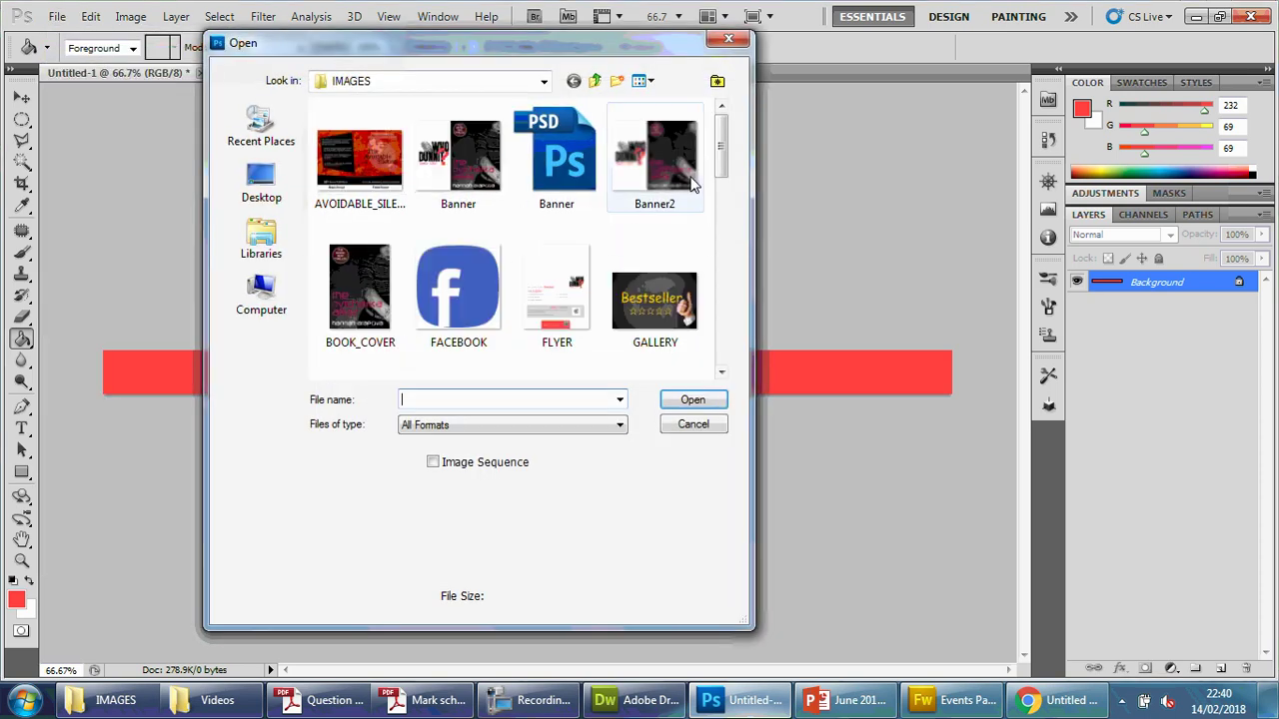
left_click(502, 268)
left_click(683, 400)
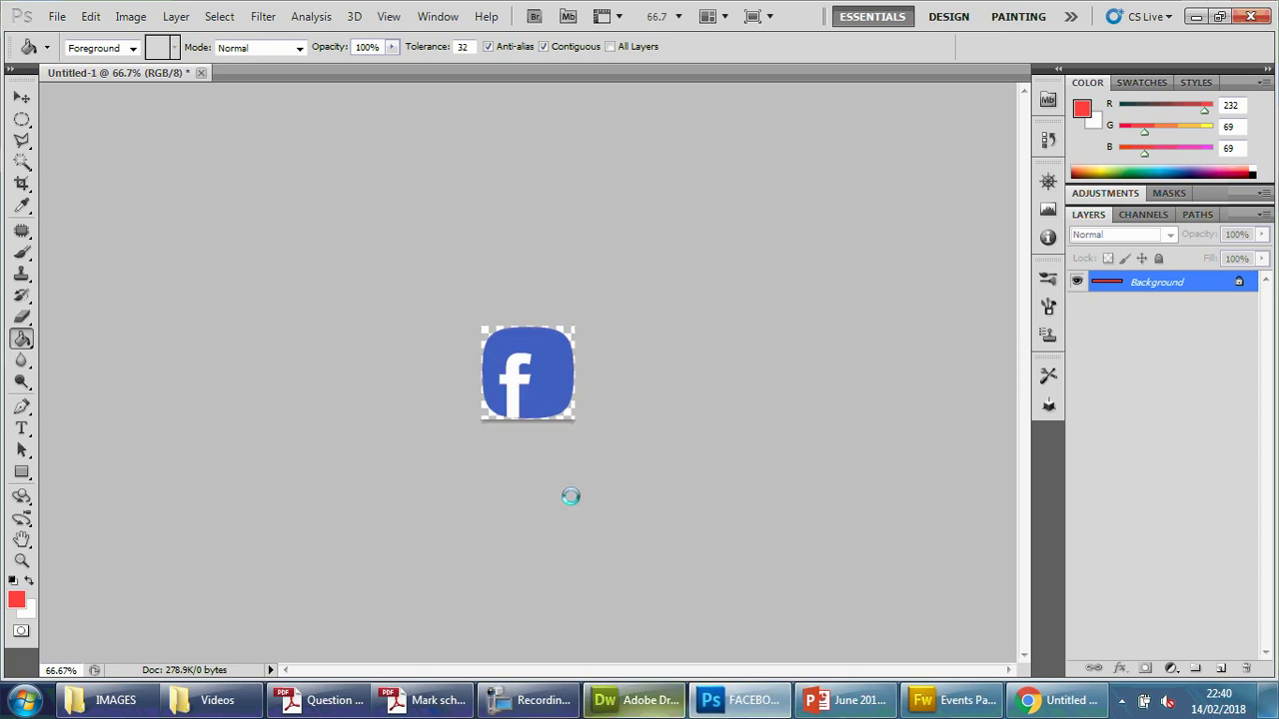
- Select the Move tool and open TWITTER.png from the IMAGES folder
left_click(21, 97)
left_click(57, 15)
left_click(78, 54)
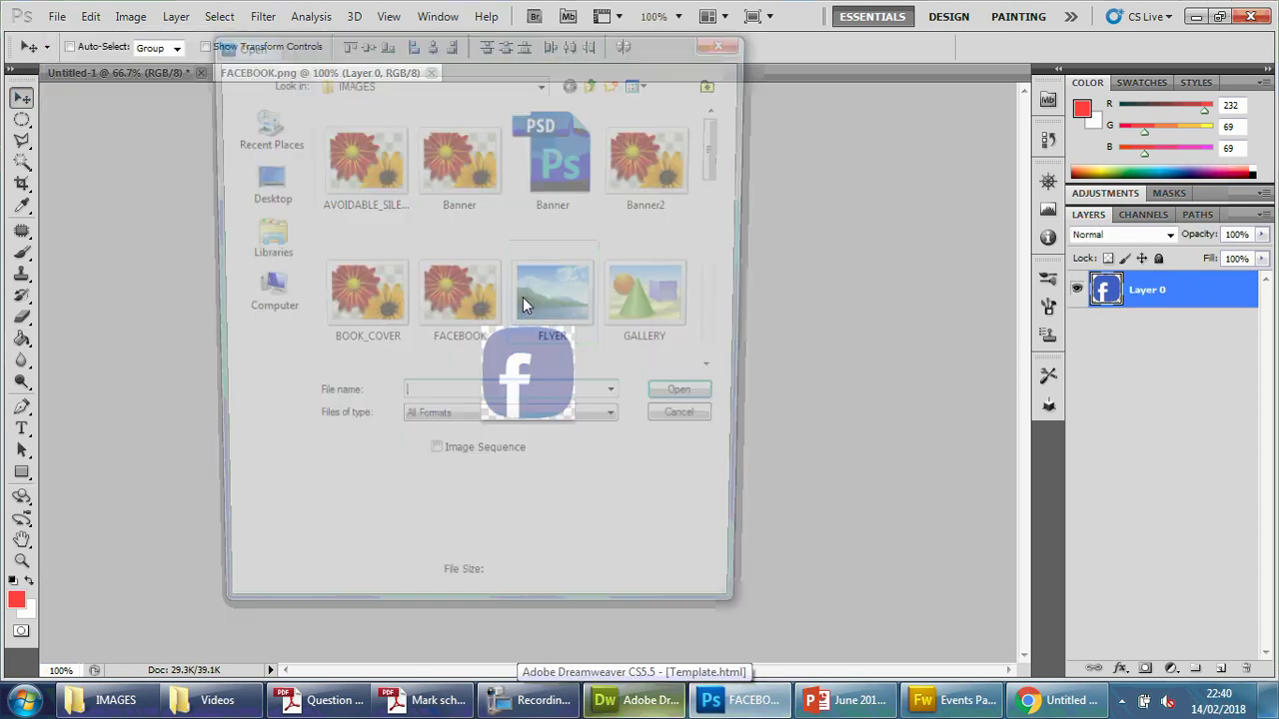
left_click_drag(723, 155, 721, 367)
left_click(445, 335)
left_click(690, 399)
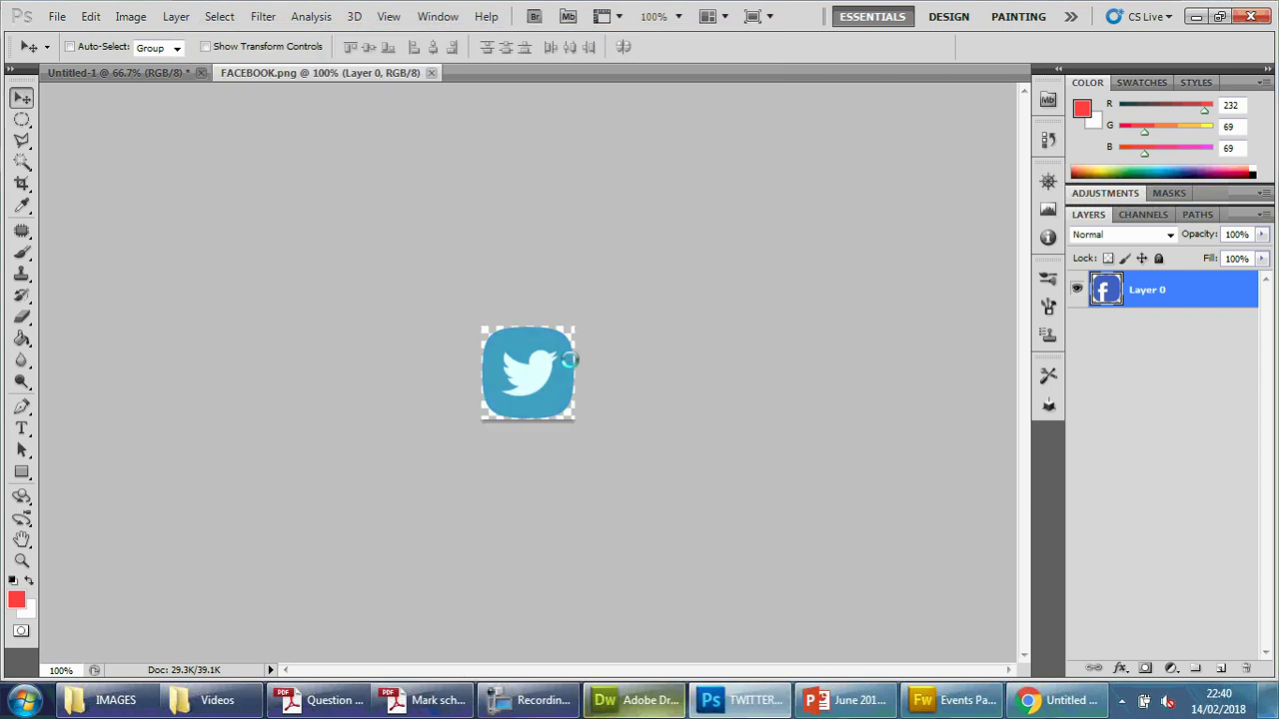
- Flip between the FACEBOOK.png and TWITTER.png tabs, ending on the Facebook icon
left_click(376, 78)
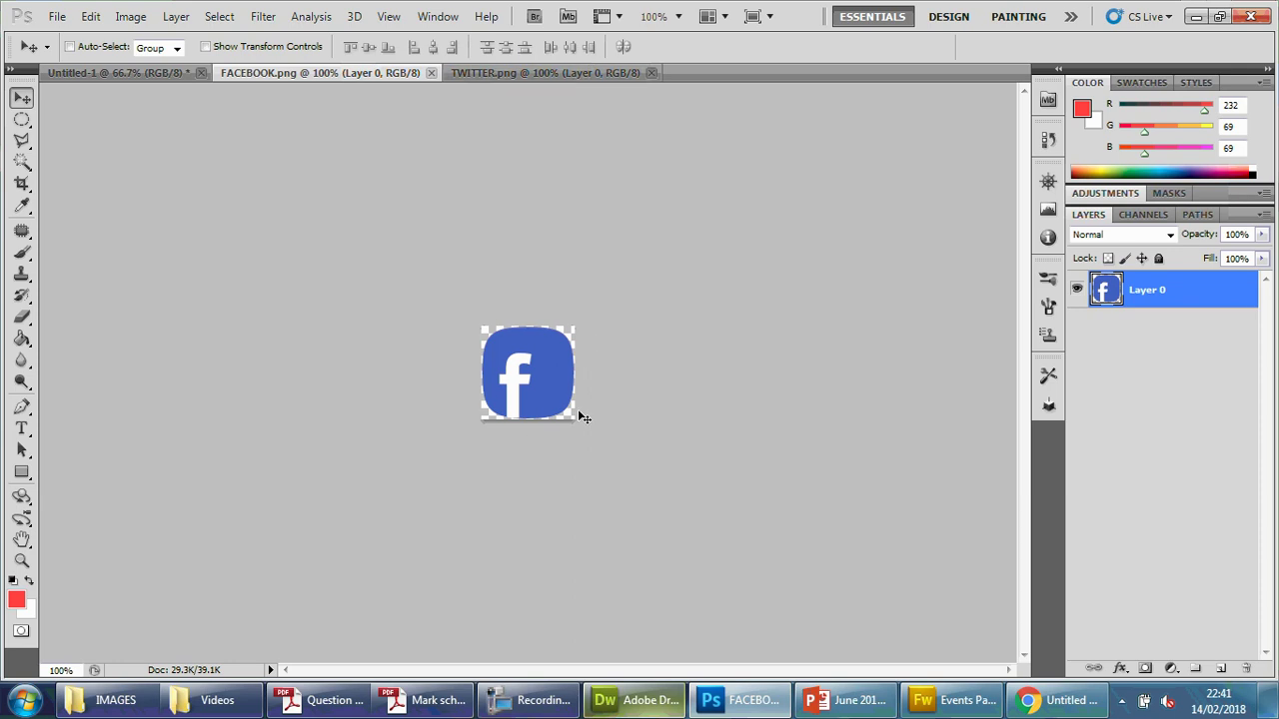
left_click(500, 74)
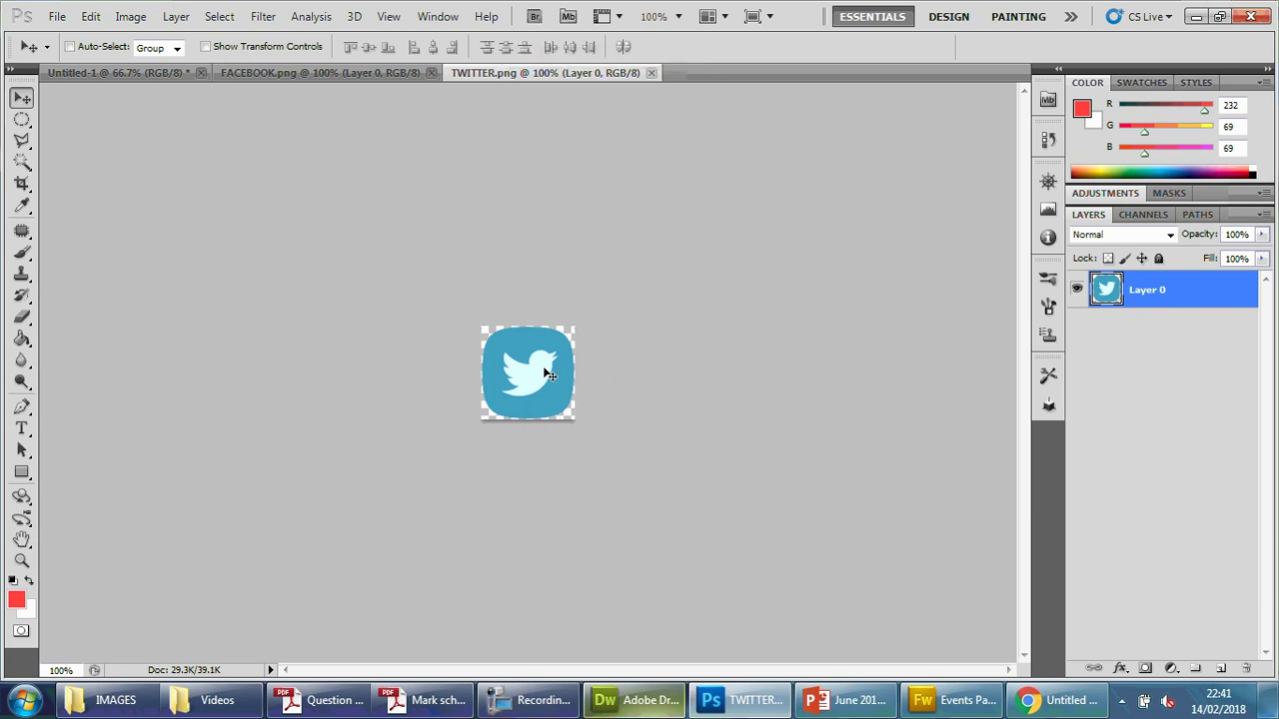
left_click(379, 80)
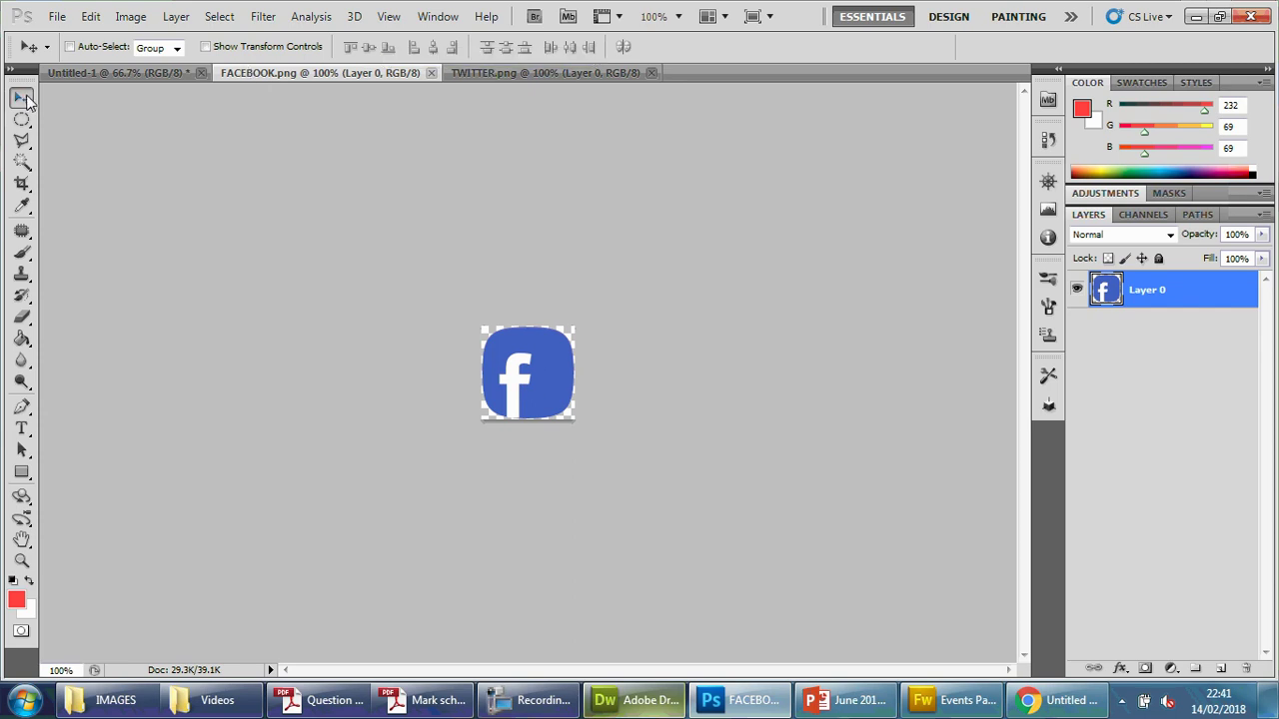
- Drag the Facebook icon from FACEBOOK.png onto the red Untitled-1 banner as Layer 1
key("Delete")
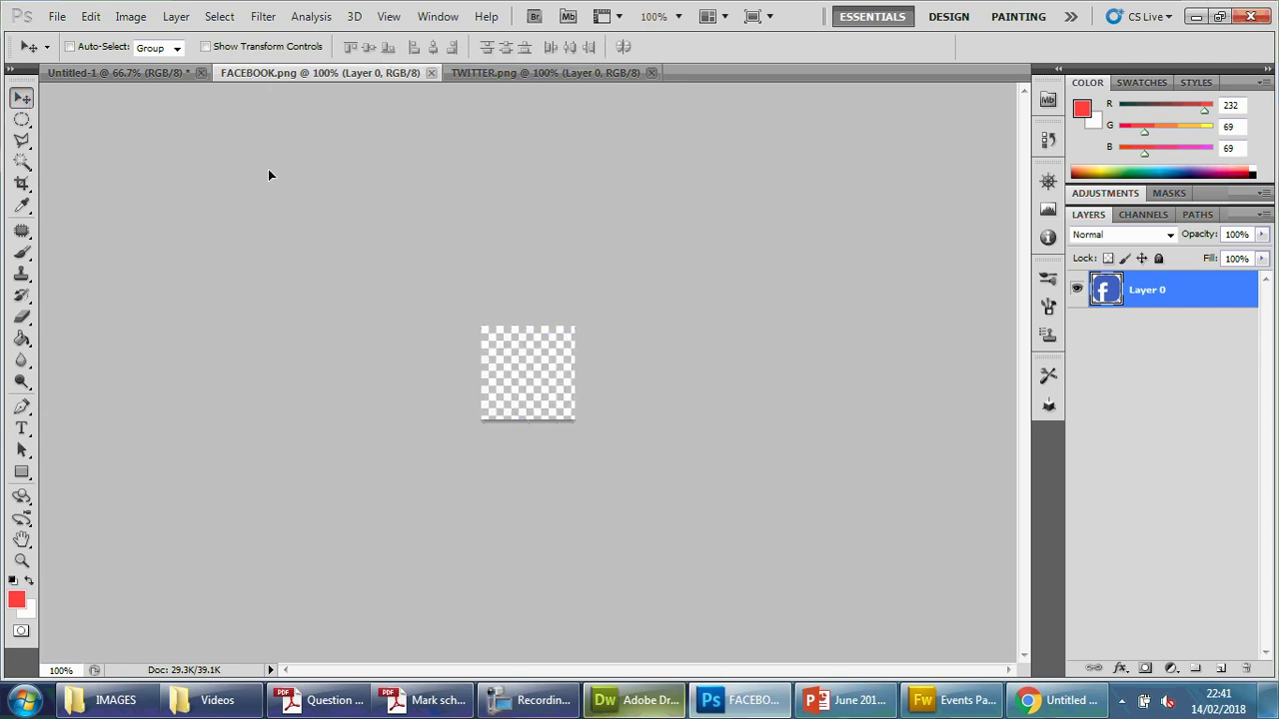
left_click_drag(154, 74, 519, 376)
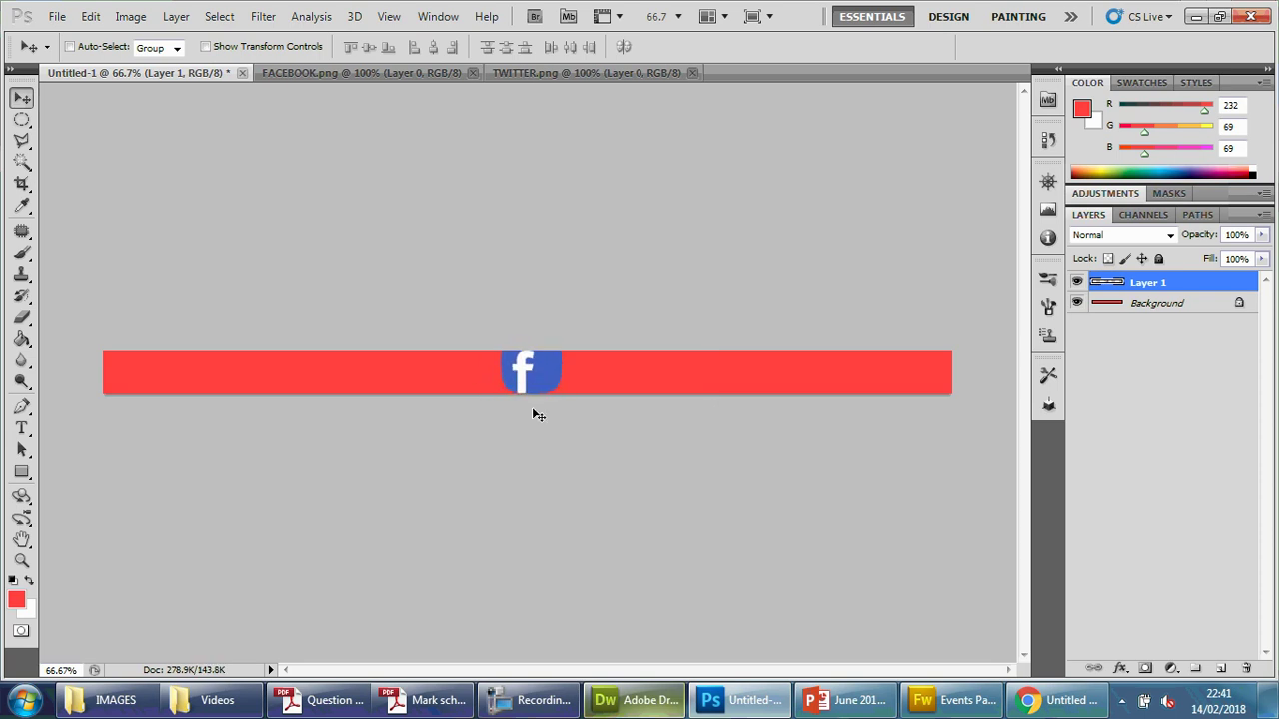
left_click(356, 74)
left_click(196, 74)
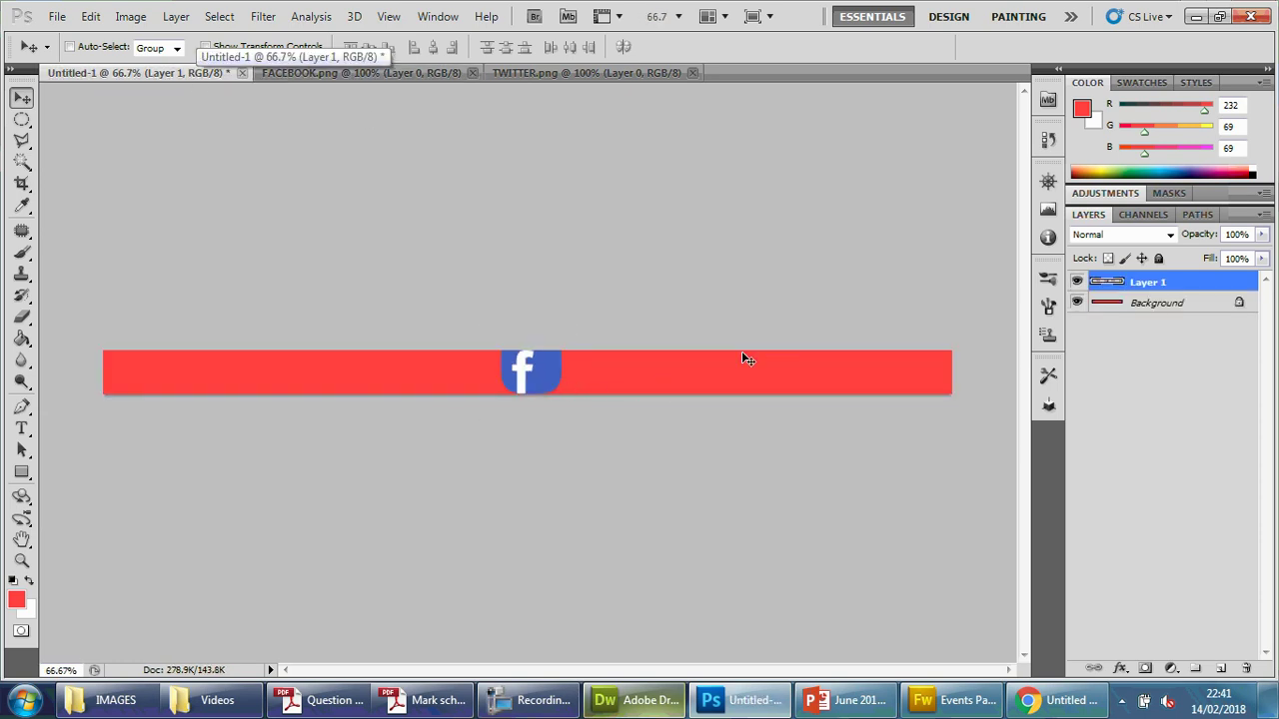
left_click(130, 16)
- Enlarge the canvas height to 90 pixels and shift the Facebook icon right along the red bar
left_click(208, 171)
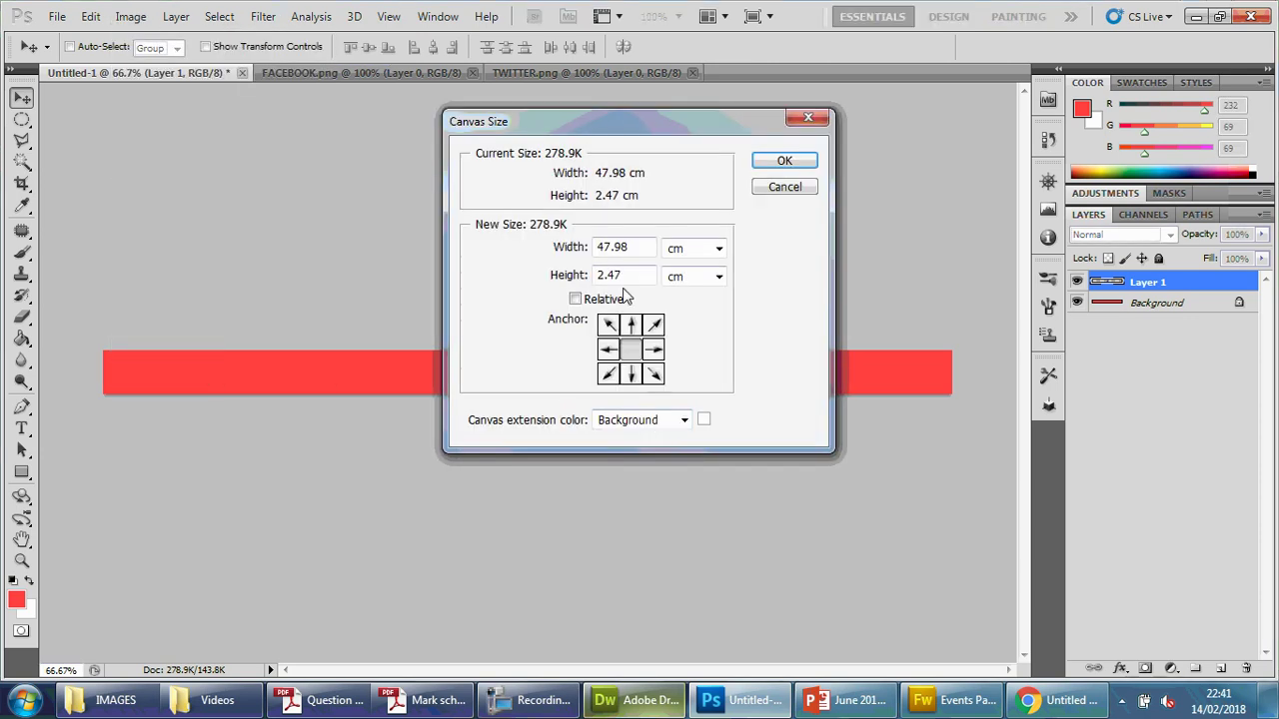
left_click(693, 251)
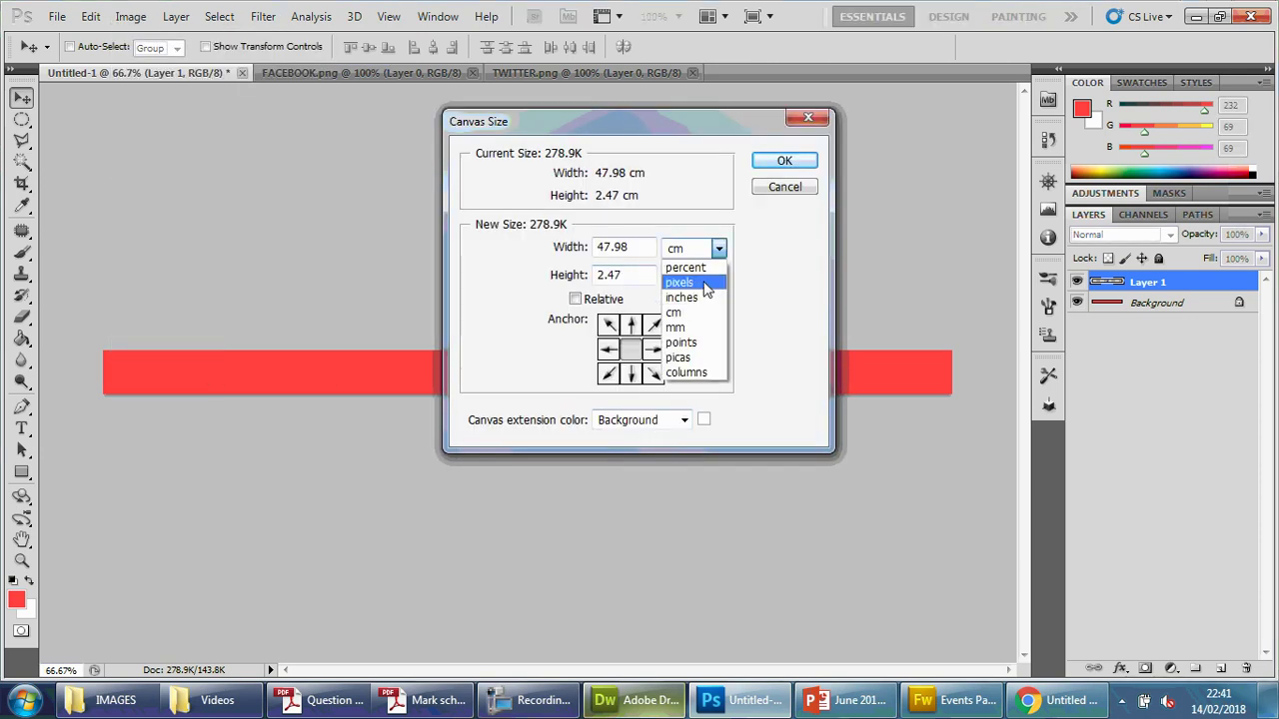
left_click(706, 282)
left_click_drag(633, 276, 591, 274)
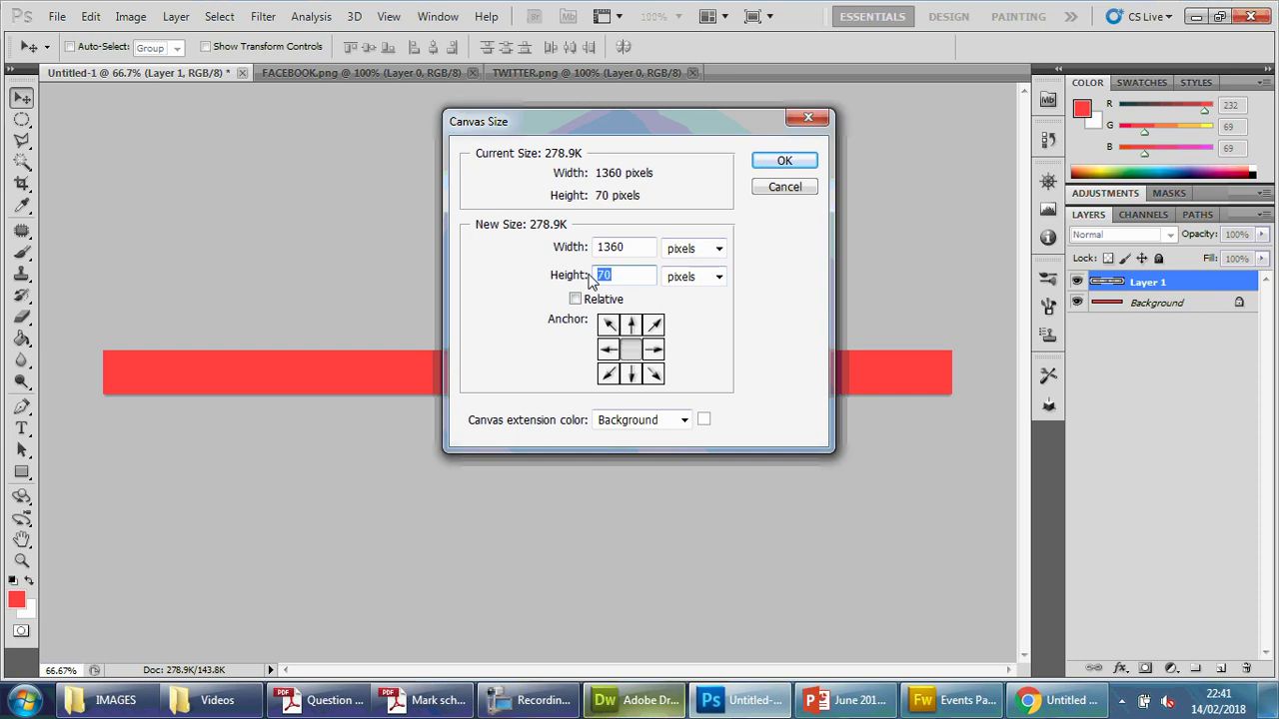
type("90")
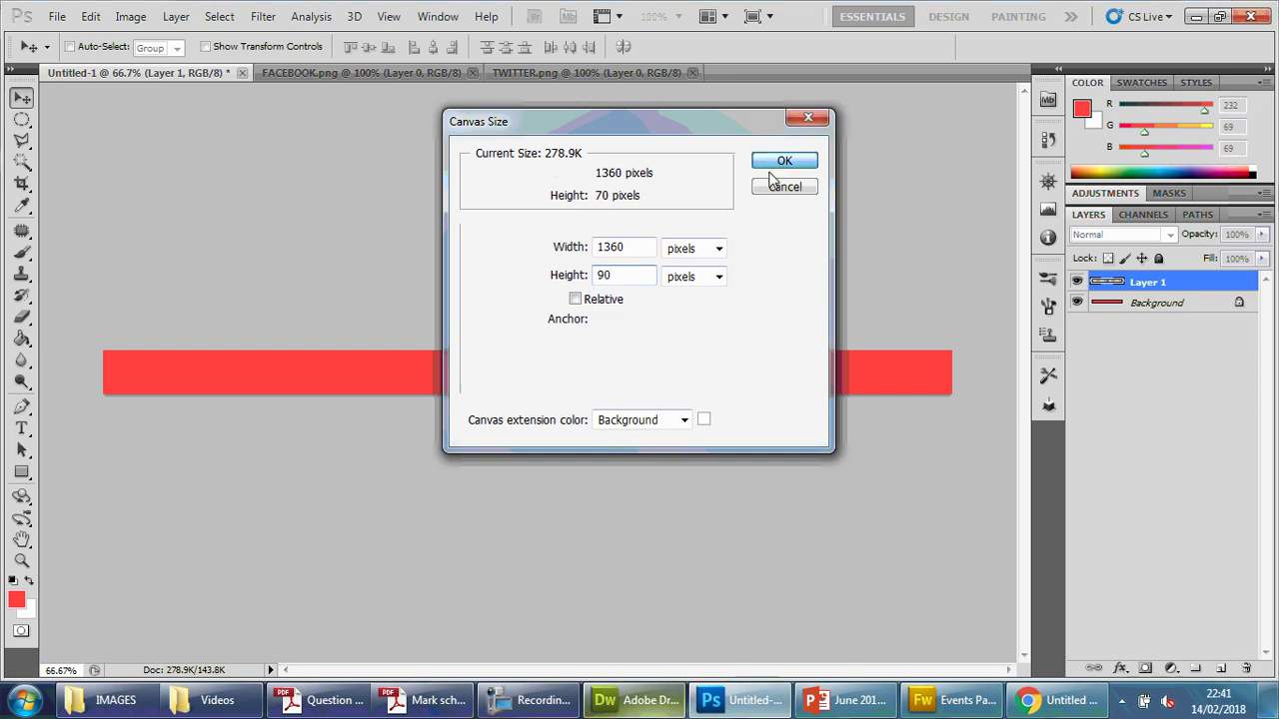
left_click(785, 161)
left_click_drag(537, 371, 657, 375)
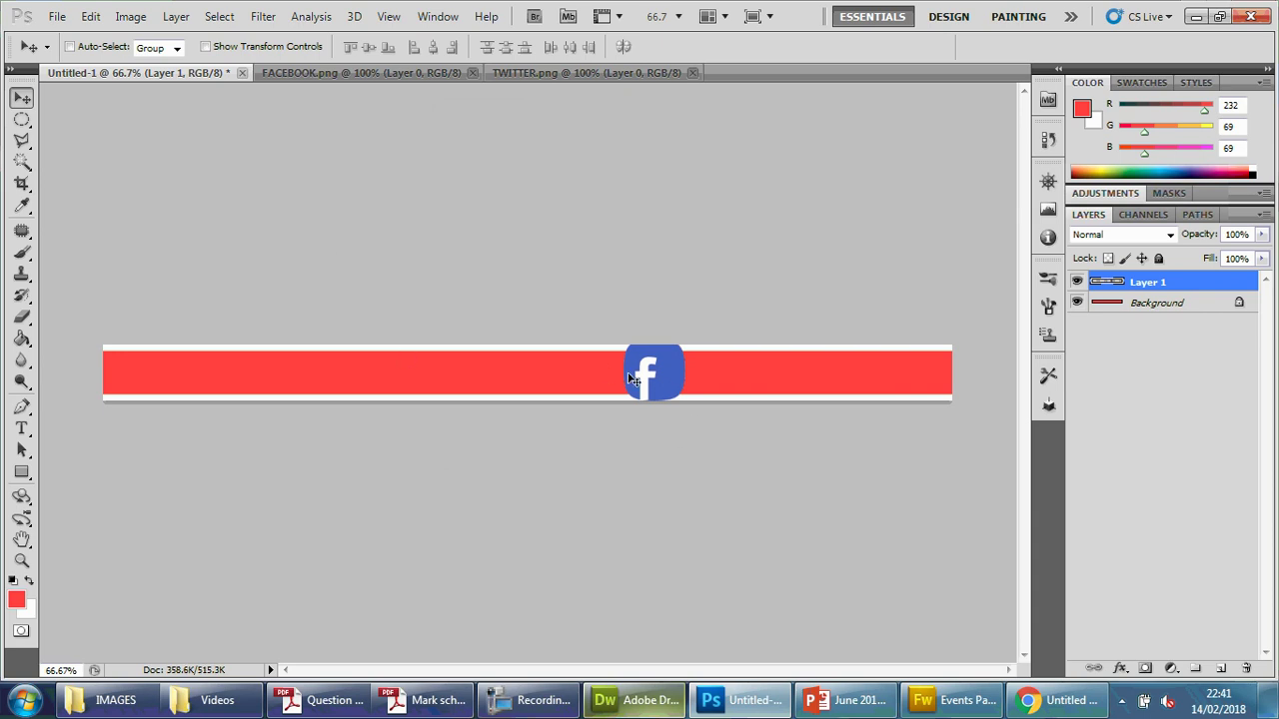
- Back in Dreamweaver, select the Home Page button image to read its 669 × 70 size
left_click(634, 699)
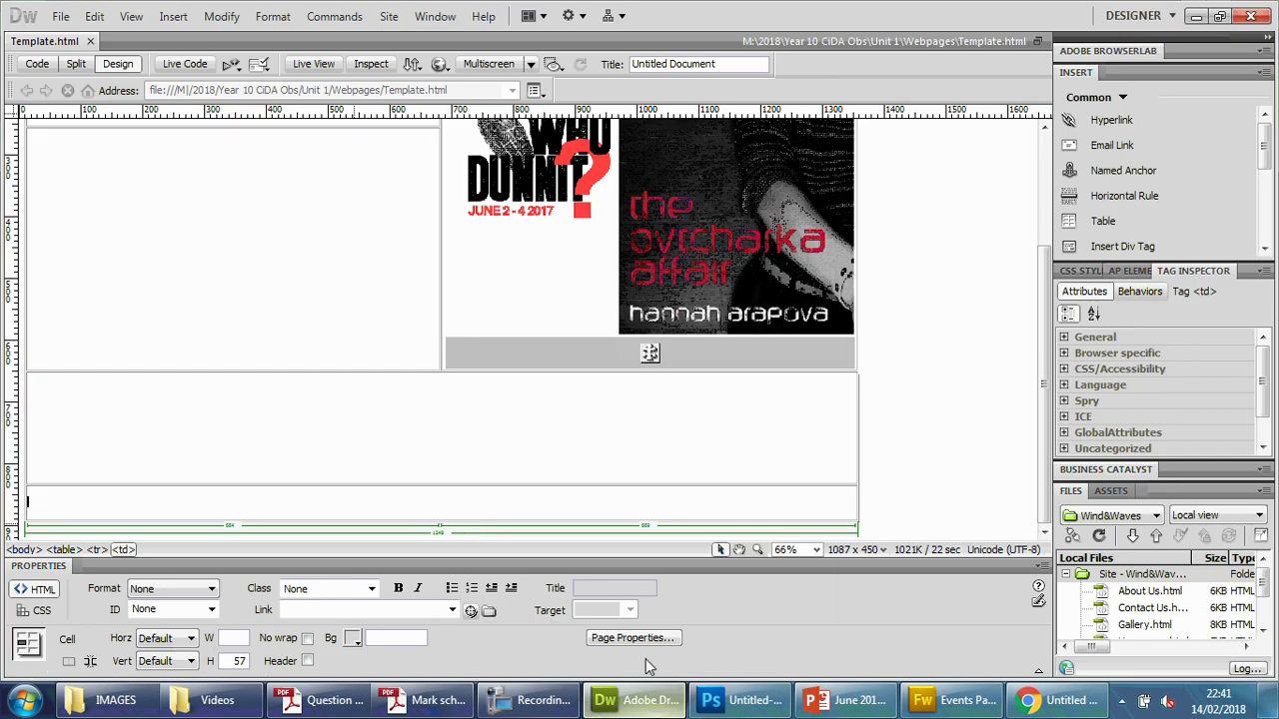
left_click(941, 482)
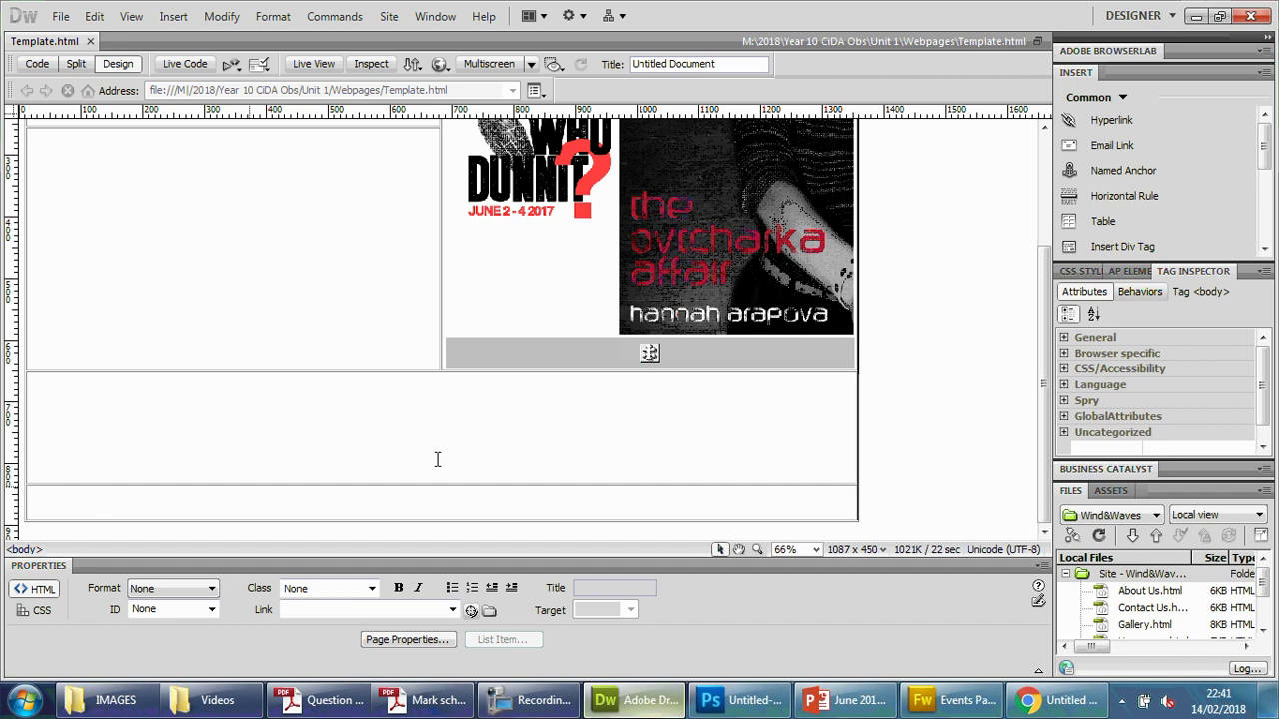
scroll(503, 428, "up", 3)
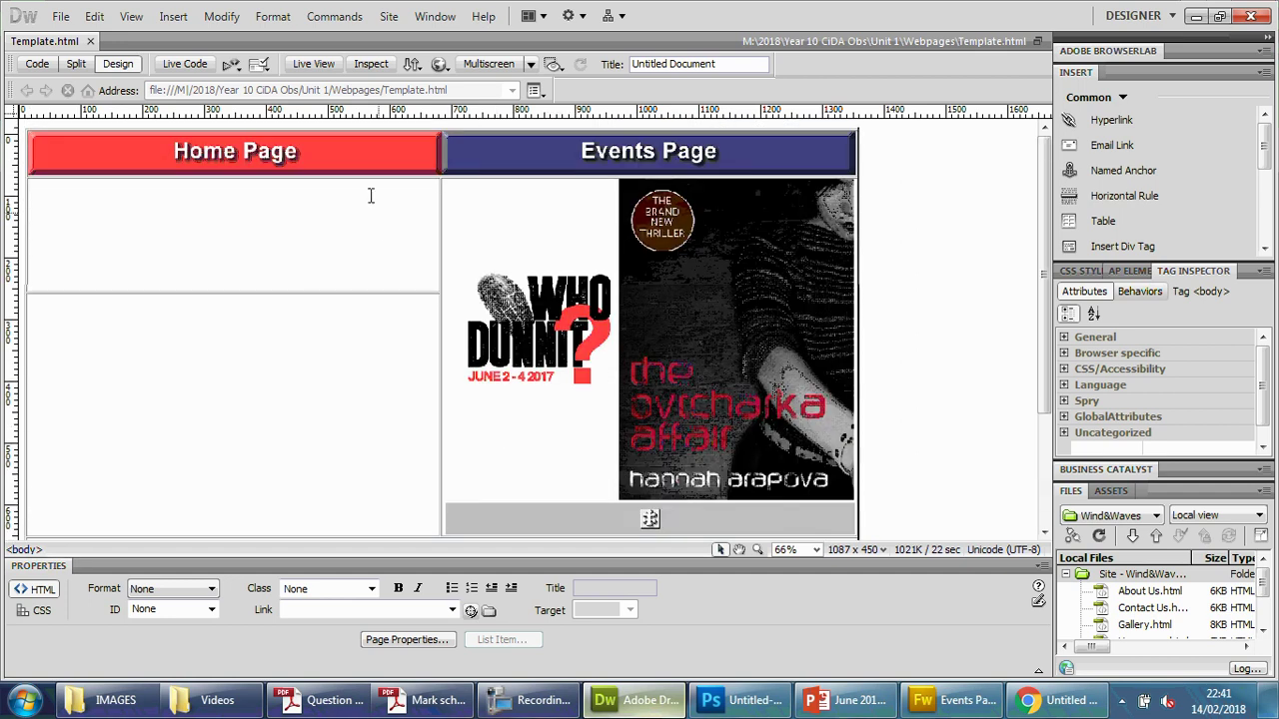
left_click(363, 168)
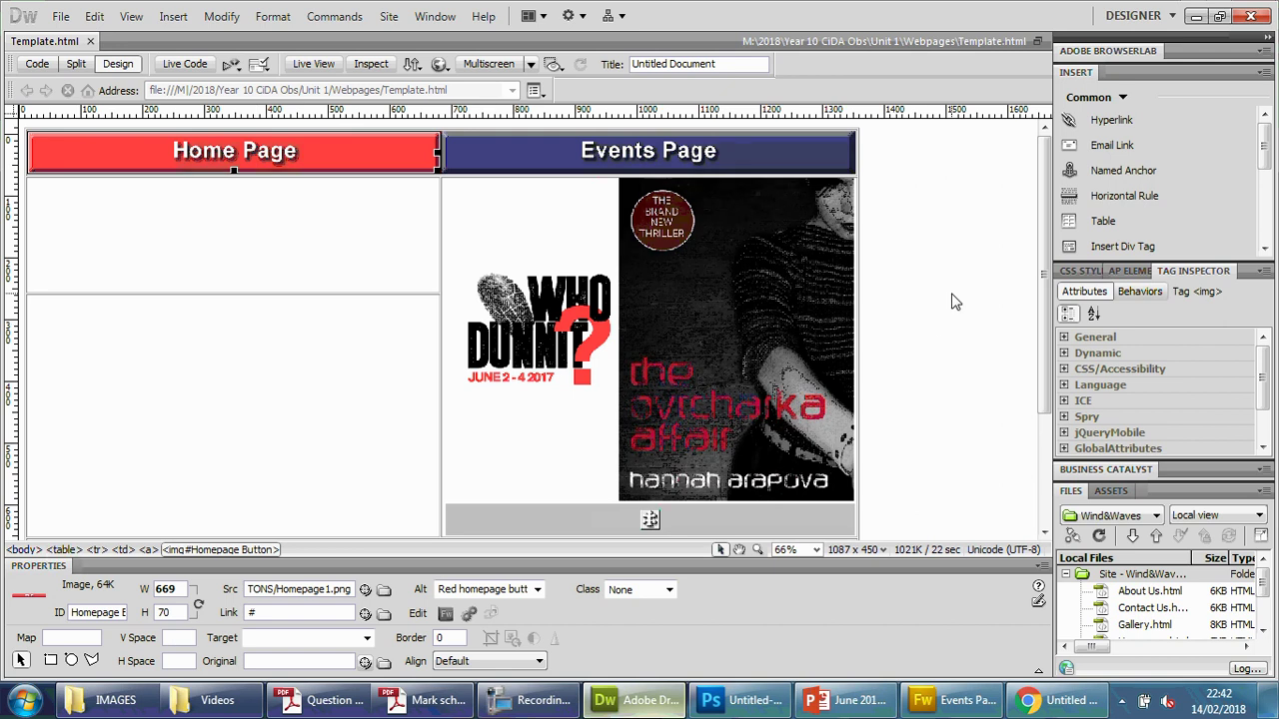
- Undo the earlier icon move and canvas height change, then nudge the Facebook icon right
left_click(740, 700)
key("ctrl+z")
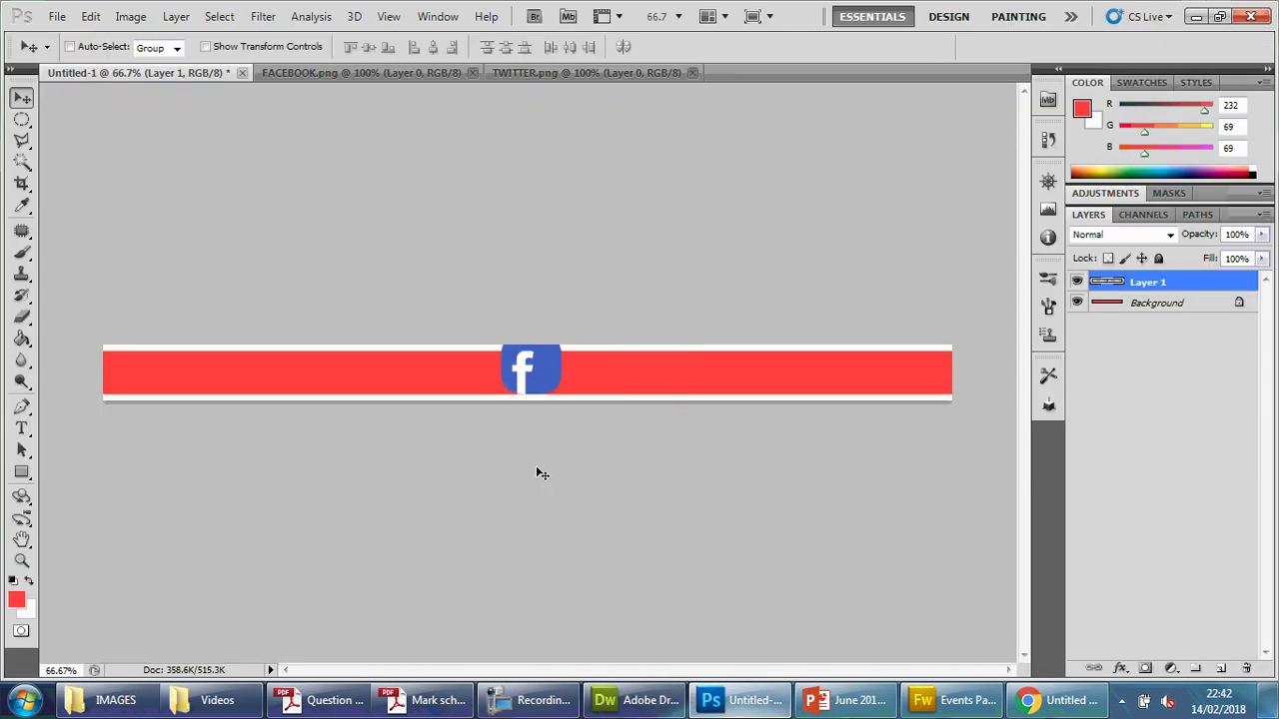
key("ctrl+z")
key("ctrl+z")
key("ctrl+alt+z")
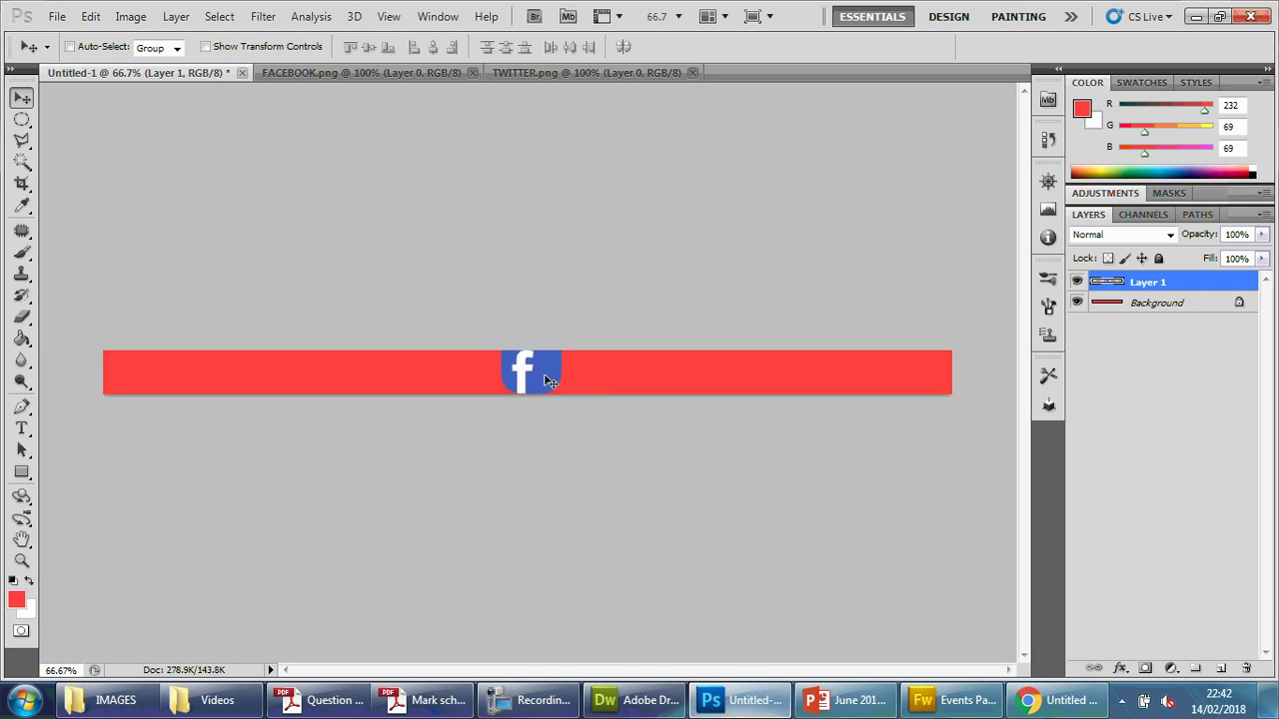
mouse_move(546, 364)
left_mouse_down()
mouse_move(552, 415)
mouse_move(555, 370)
left_mouse_up()
- Trial-scale and move the Facebook icon with Free Transform, then undo it back to centre
left_click(91, 16)
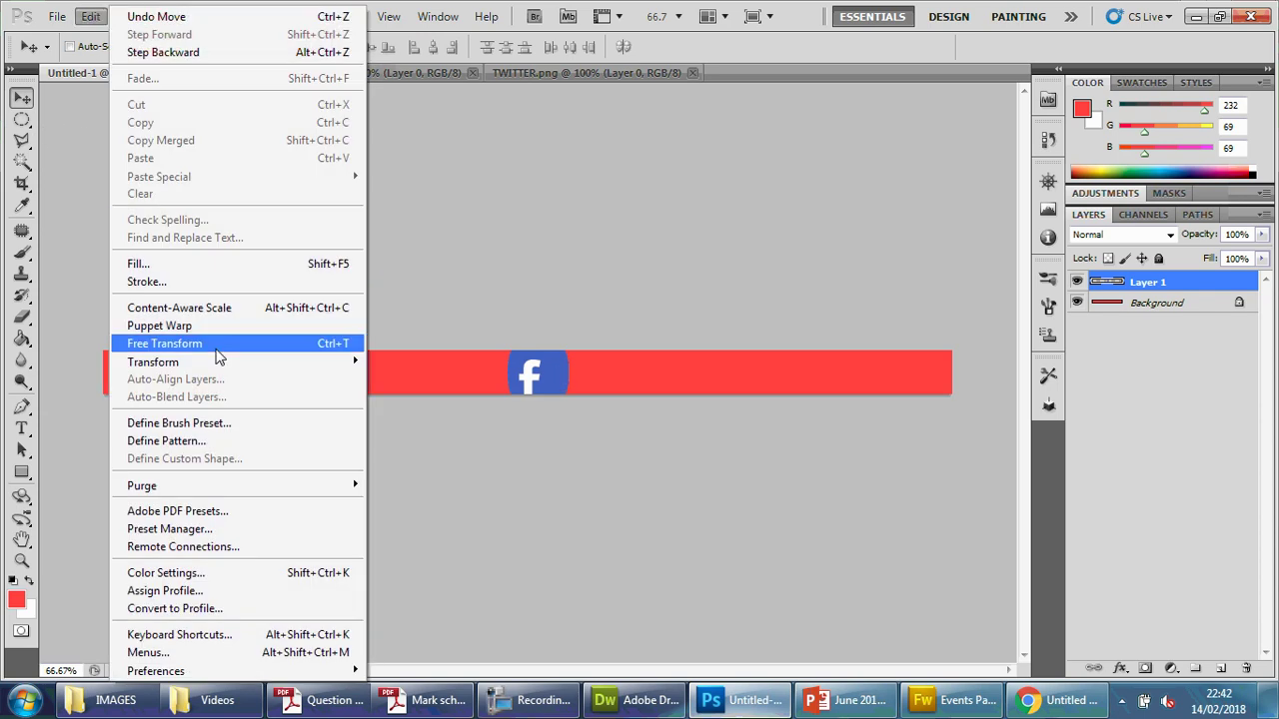
left_click(356, 344)
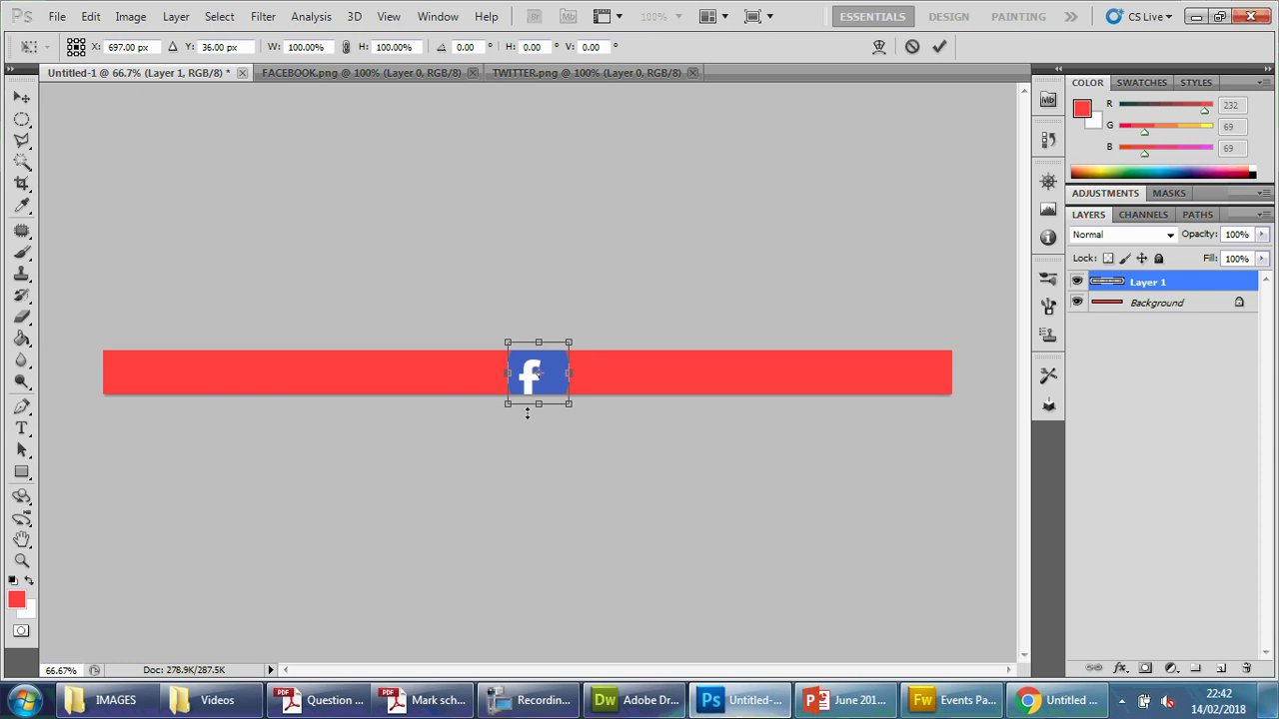
left_click_drag(506, 337, 524, 357)
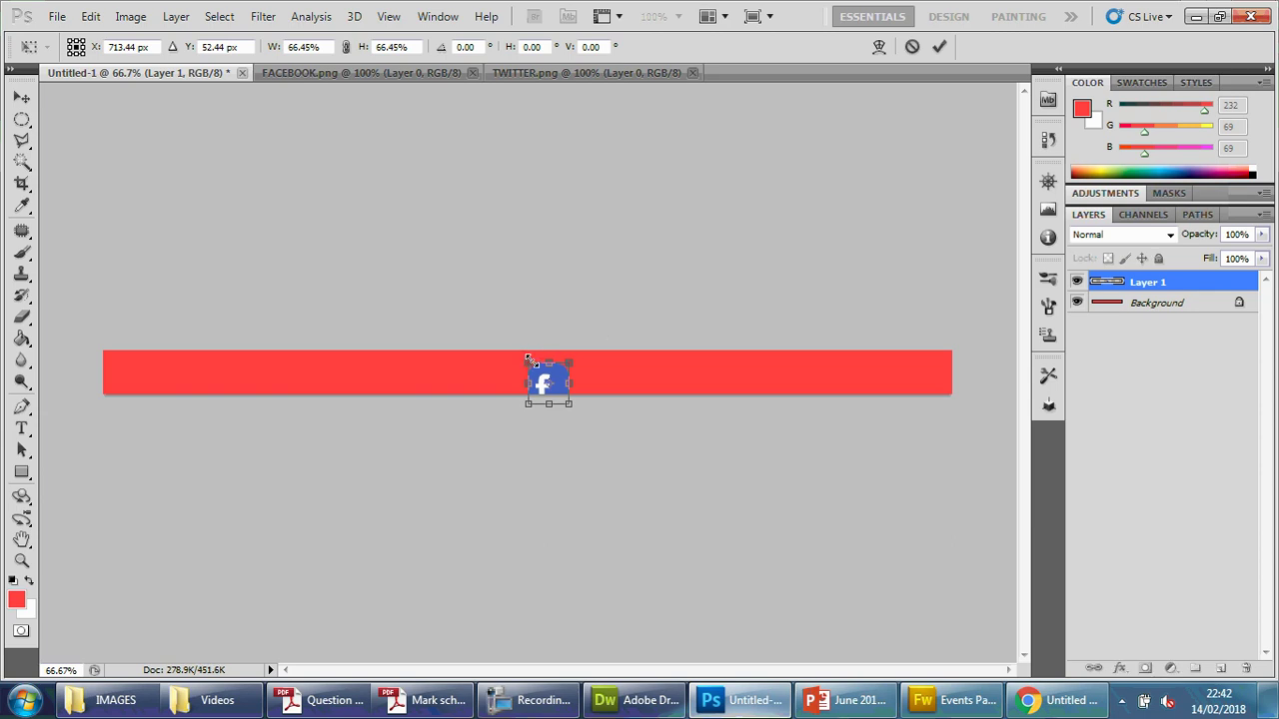
left_click_drag(527, 361, 539, 313)
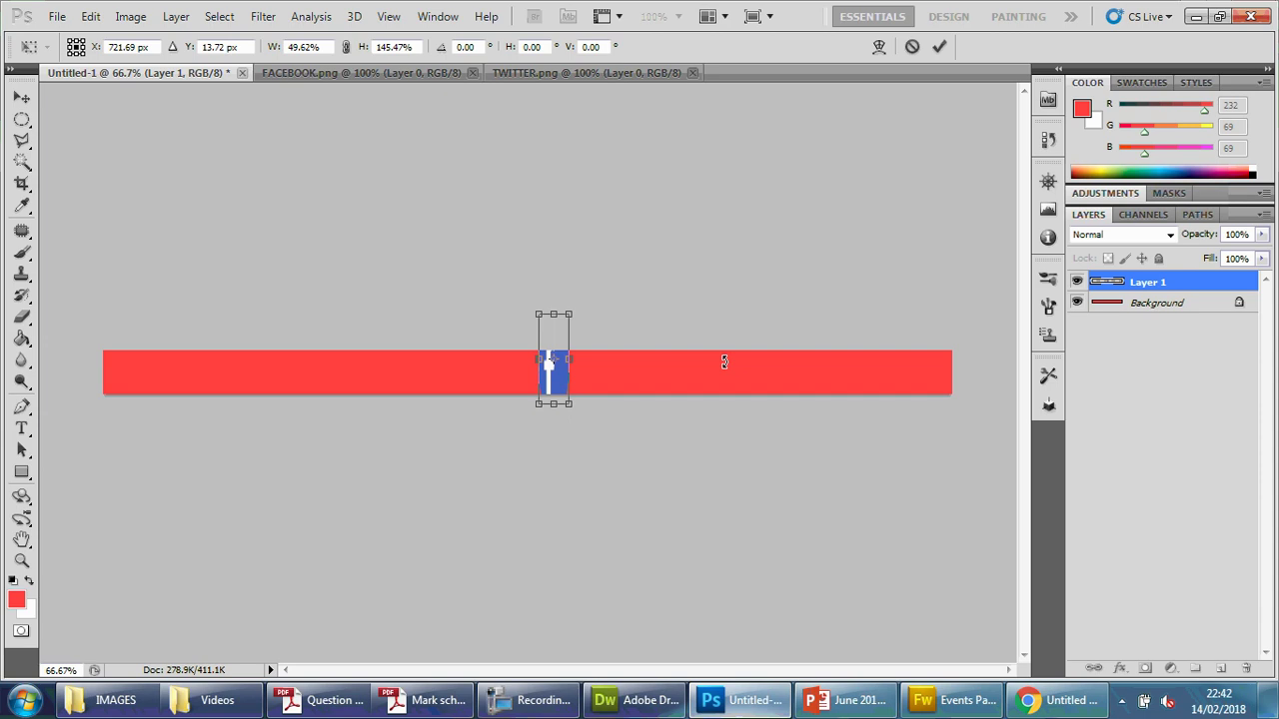
key("ctrl+z")
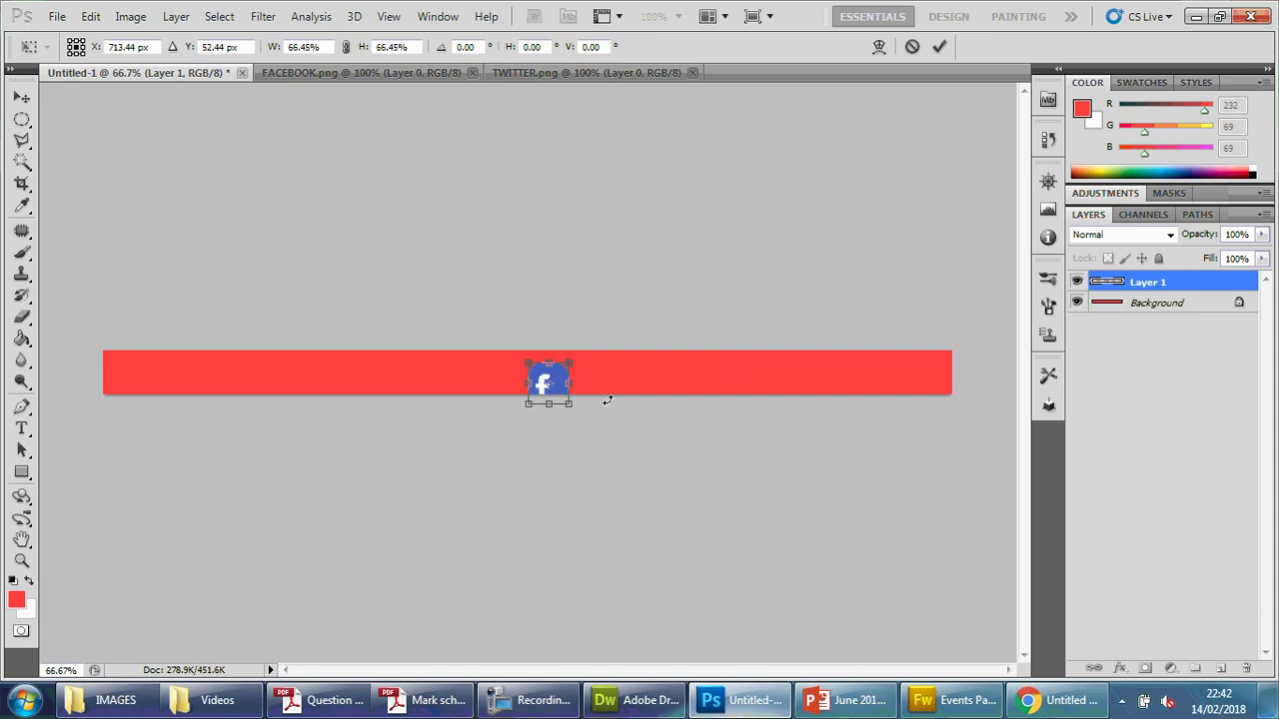
left_click_drag(557, 382, 600, 365)
left_click_drag(598, 368, 845, 364)
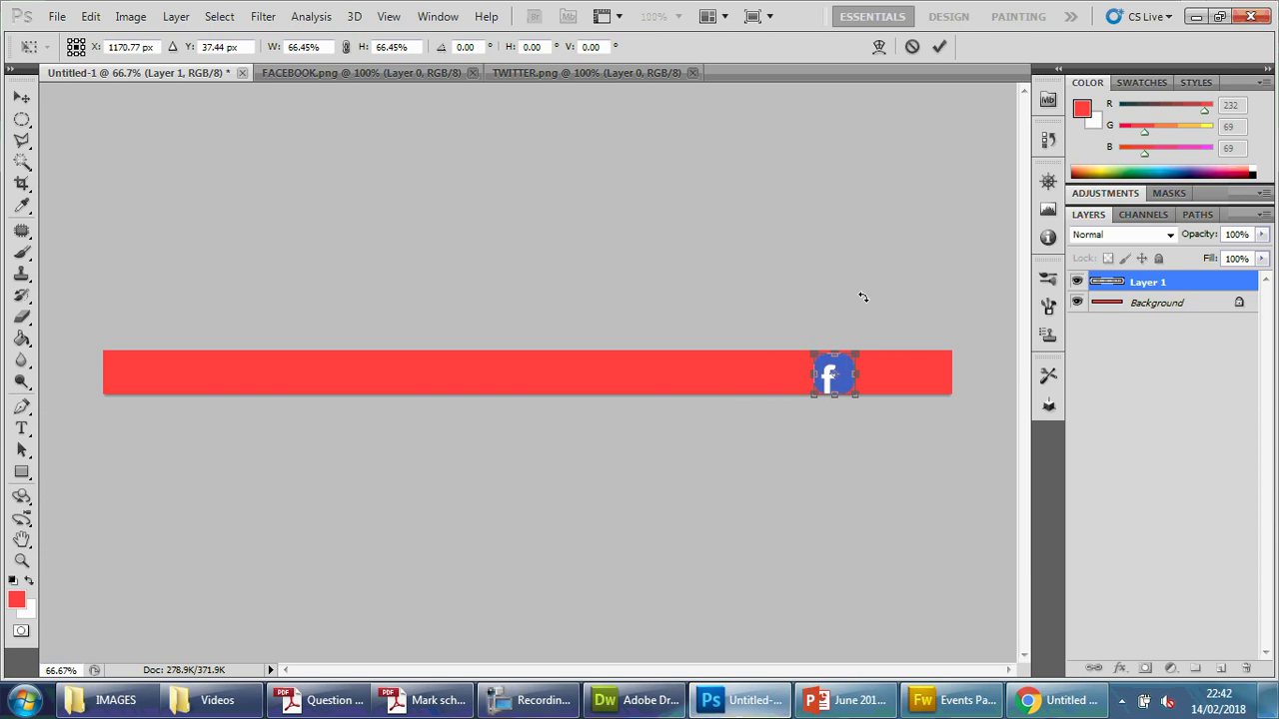
key("Return")
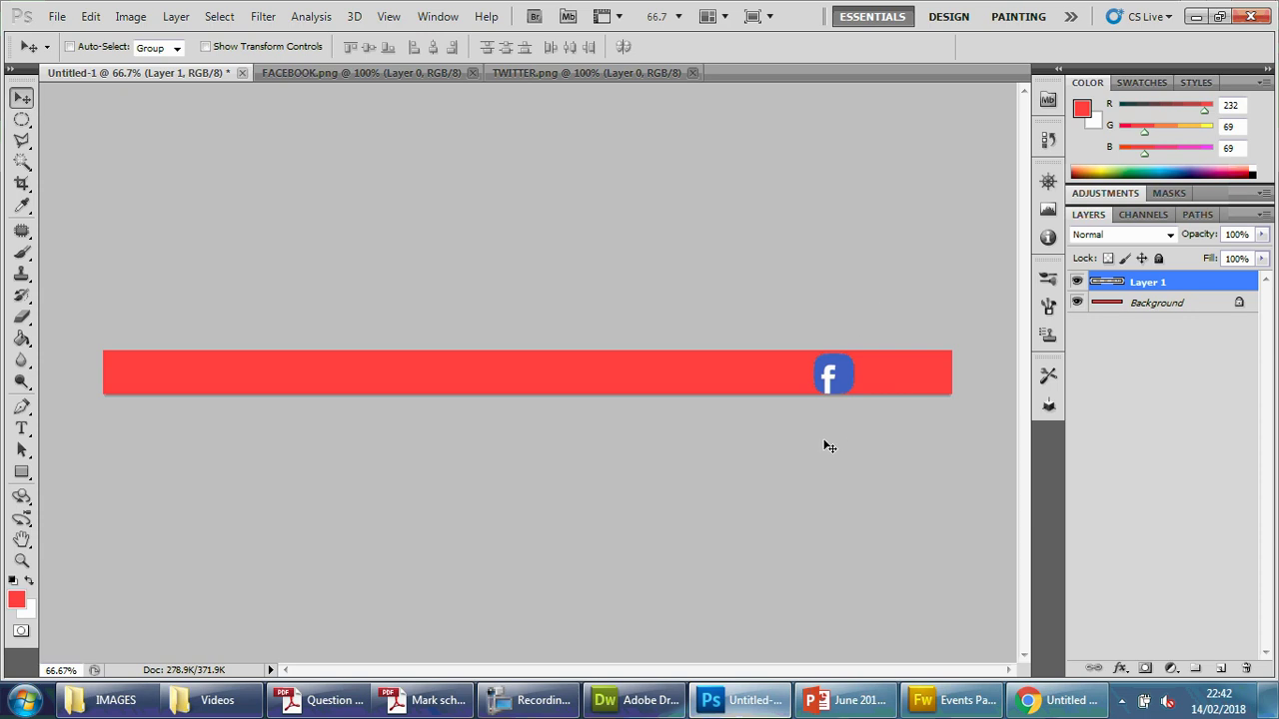
key("ctrl+z")
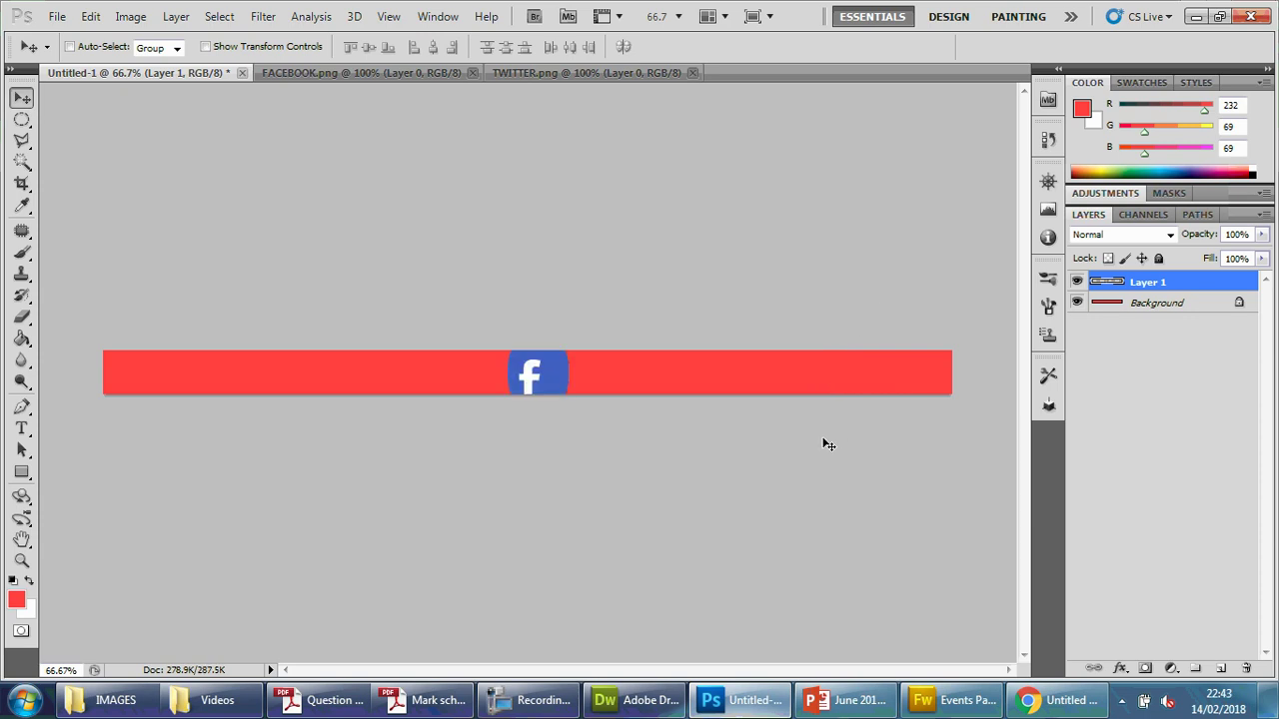
- Scale the Facebook icon down to 62.62% and nudge it up slightly
key("ctrl+t")
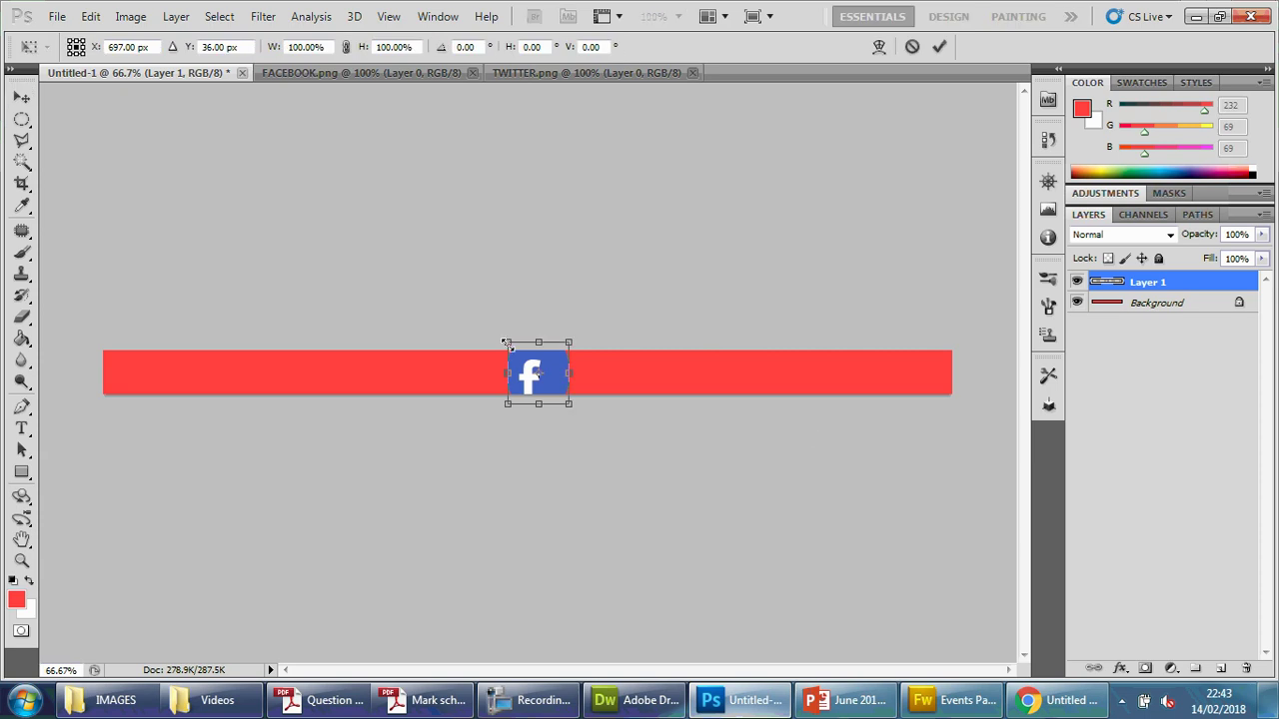
left_click_drag(509, 345, 558, 376)
key("Up")
key("Up")
key("Up")
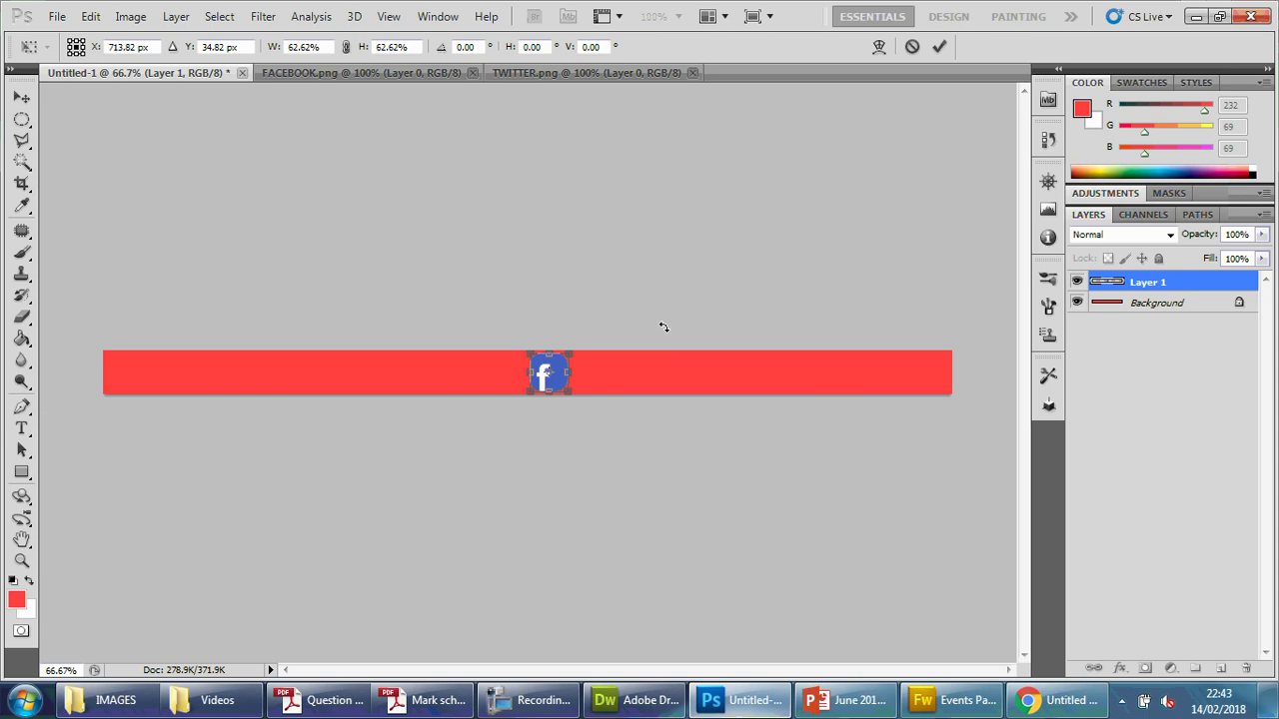
key("ctrl+plus")
key("ctrl+plus")
key("ctrl+plus")
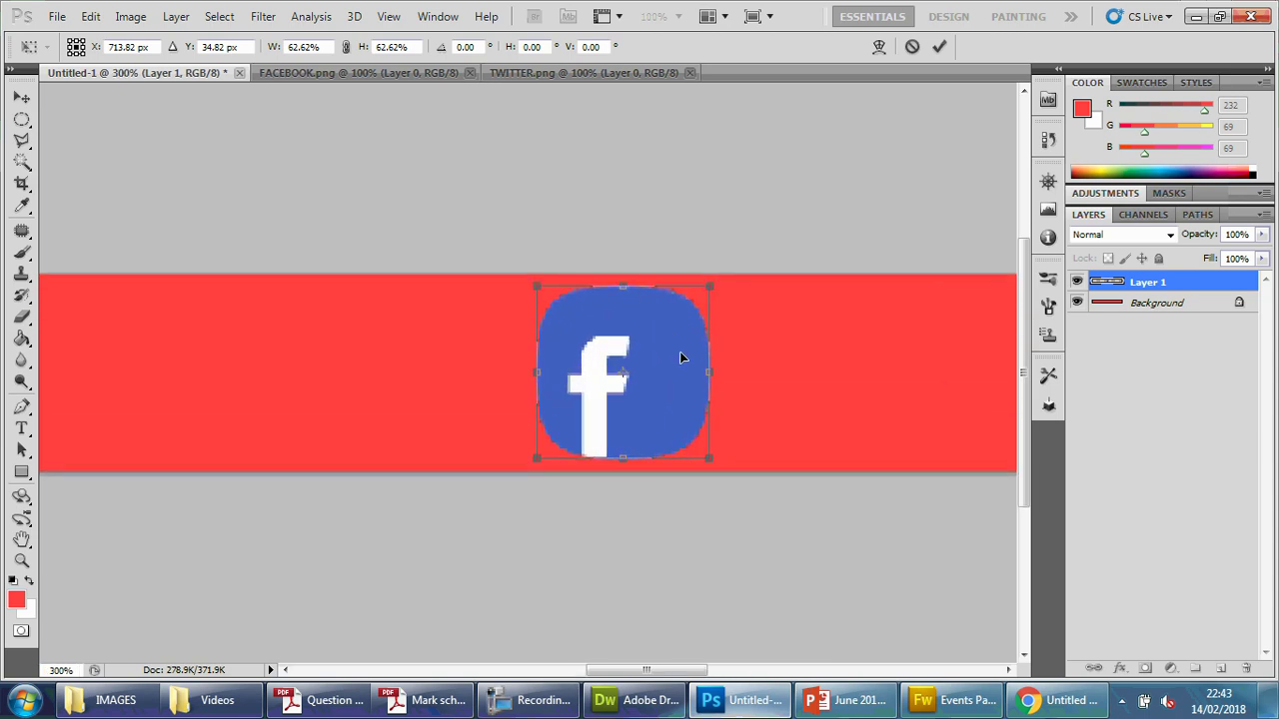
left_click_drag(647, 669, 703, 670)
- Move the scaled Facebook icon to the banner's right end and commit the transform
left_click_drag(229, 400, 985, 396)
key("ctrl+minus")
key("ctrl+minus")
key("ctrl+minus")
left_click_drag(723, 377, 902, 377)
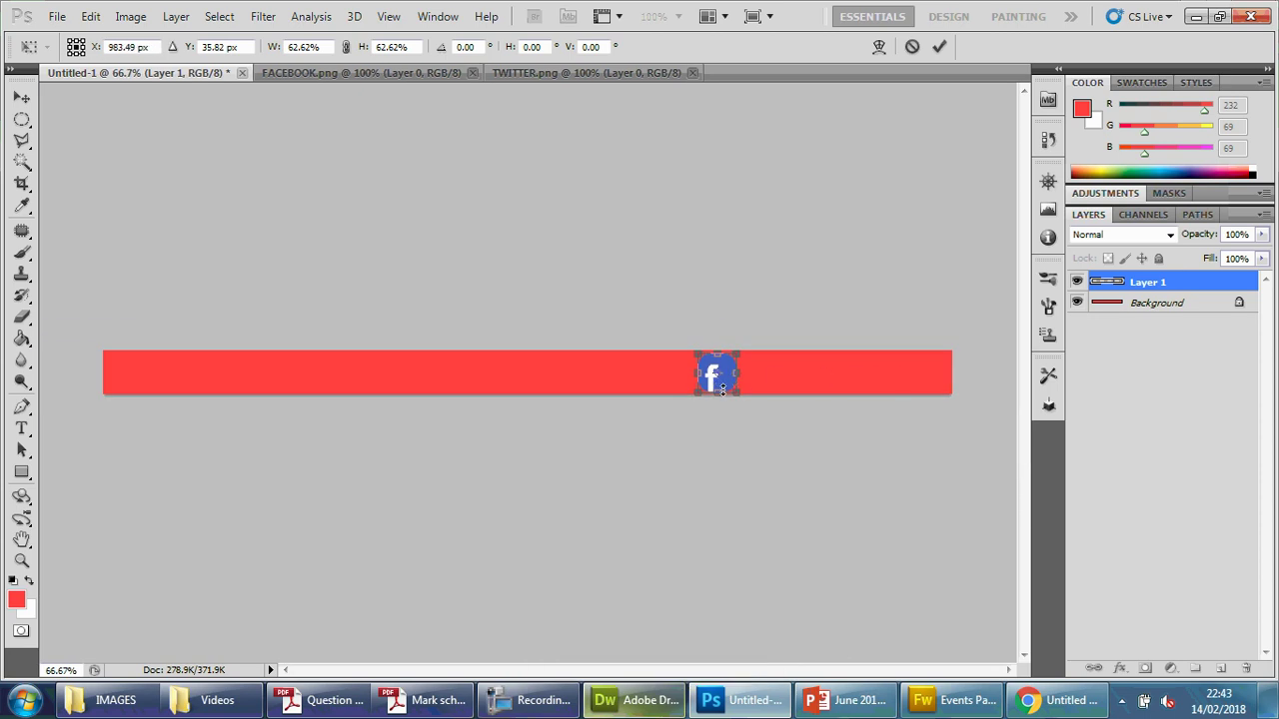
left_click_drag(727, 381, 934, 382)
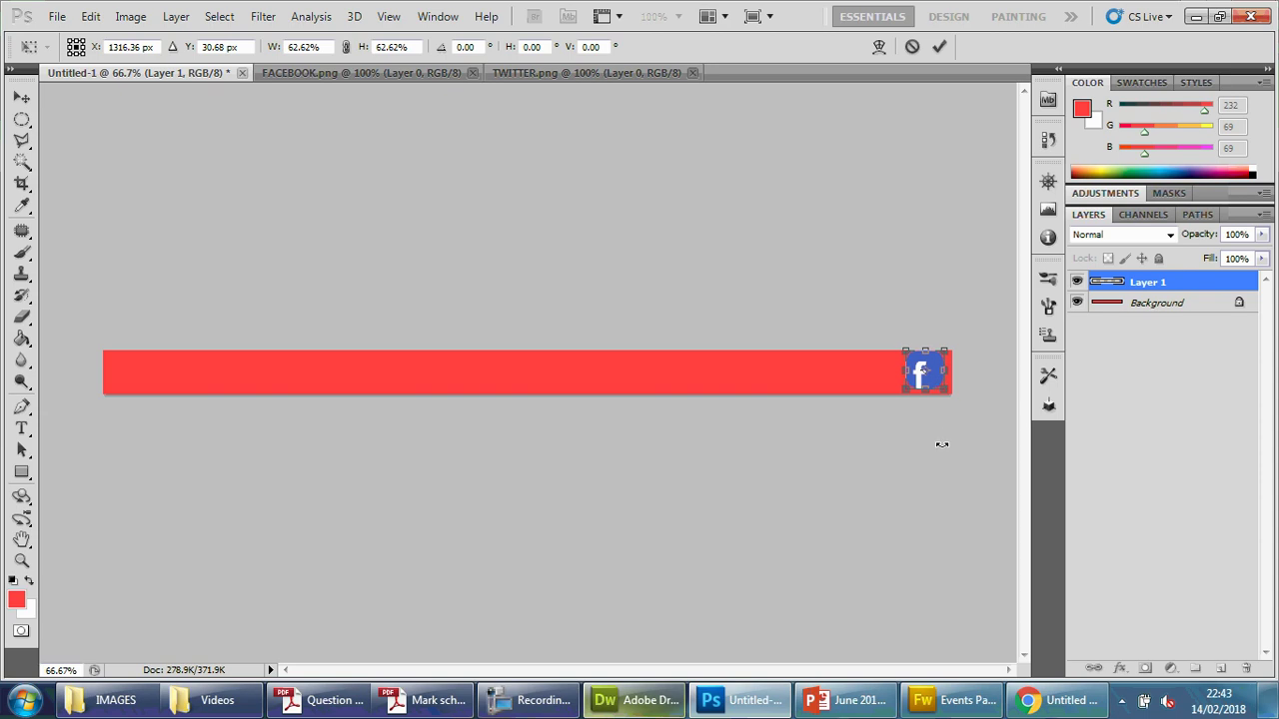
key("ctrl+plus")
key("ctrl+plus")
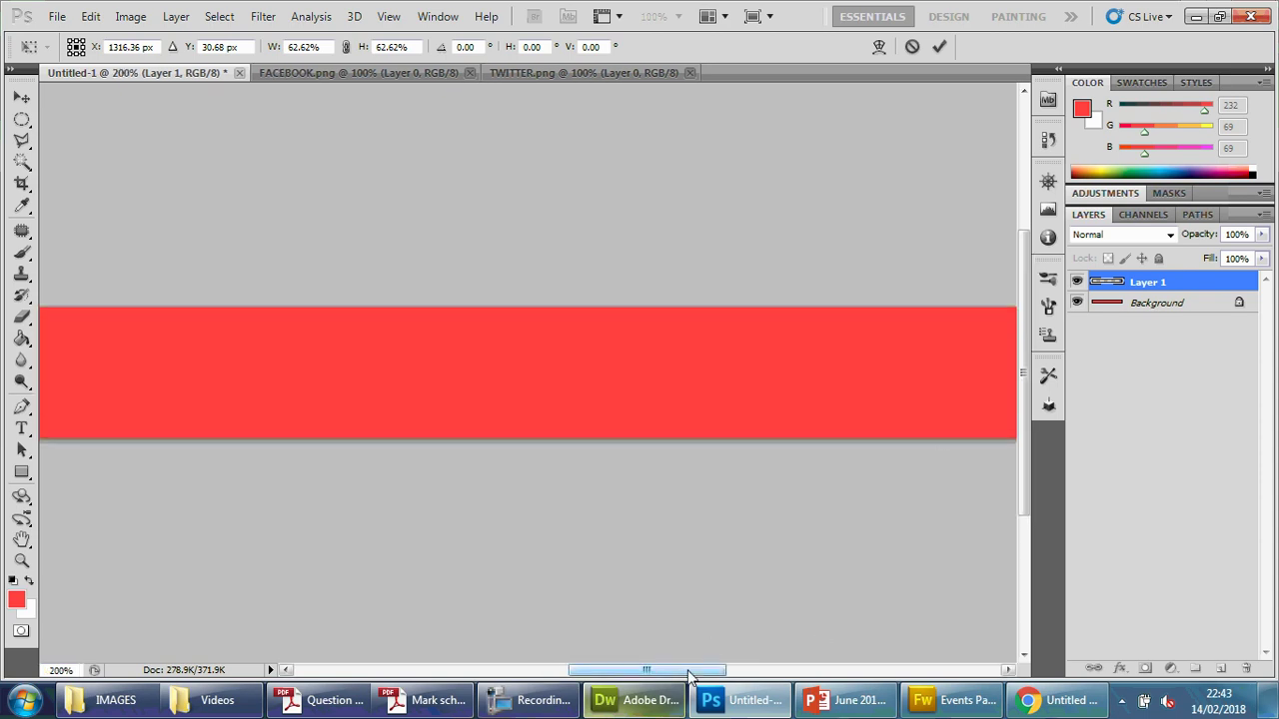
left_click_drag(700, 668, 829, 667)
key("Down")
key("Down")
key("Down")
key("Down")
key("Down")
key("Down")
key("Down")
key("Right")
key("Right")
key("Right")
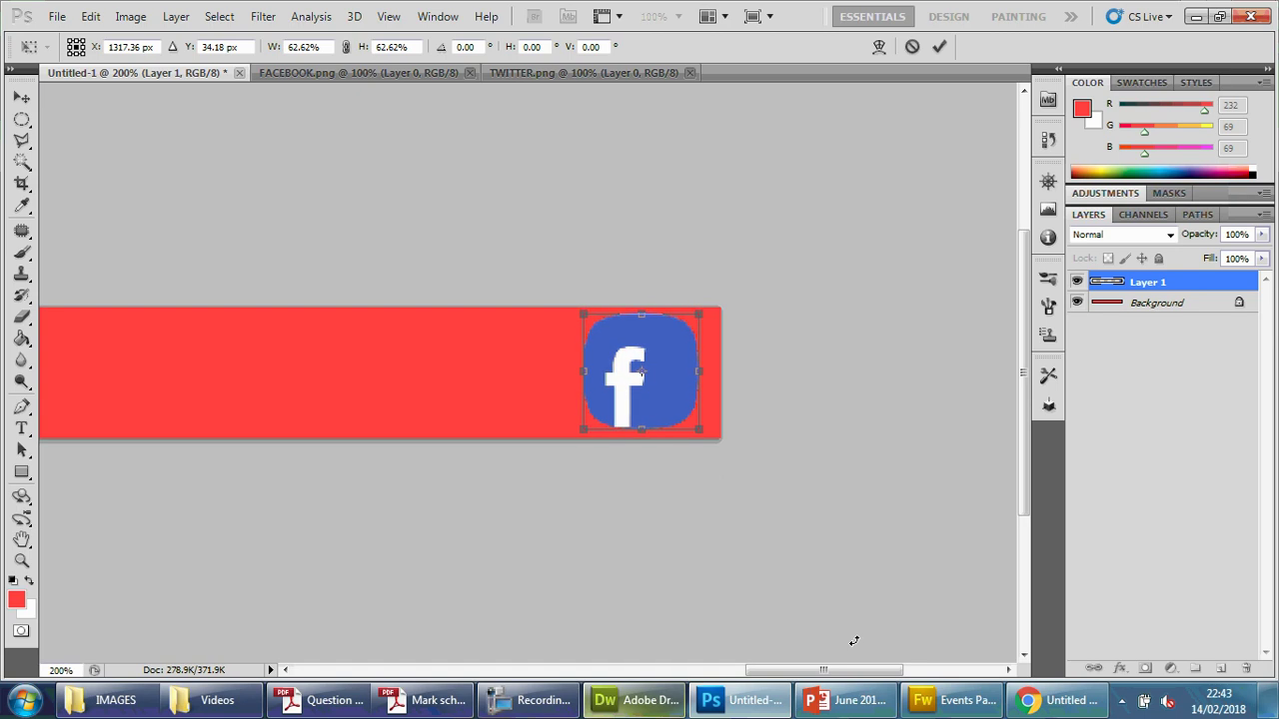
key("Down")
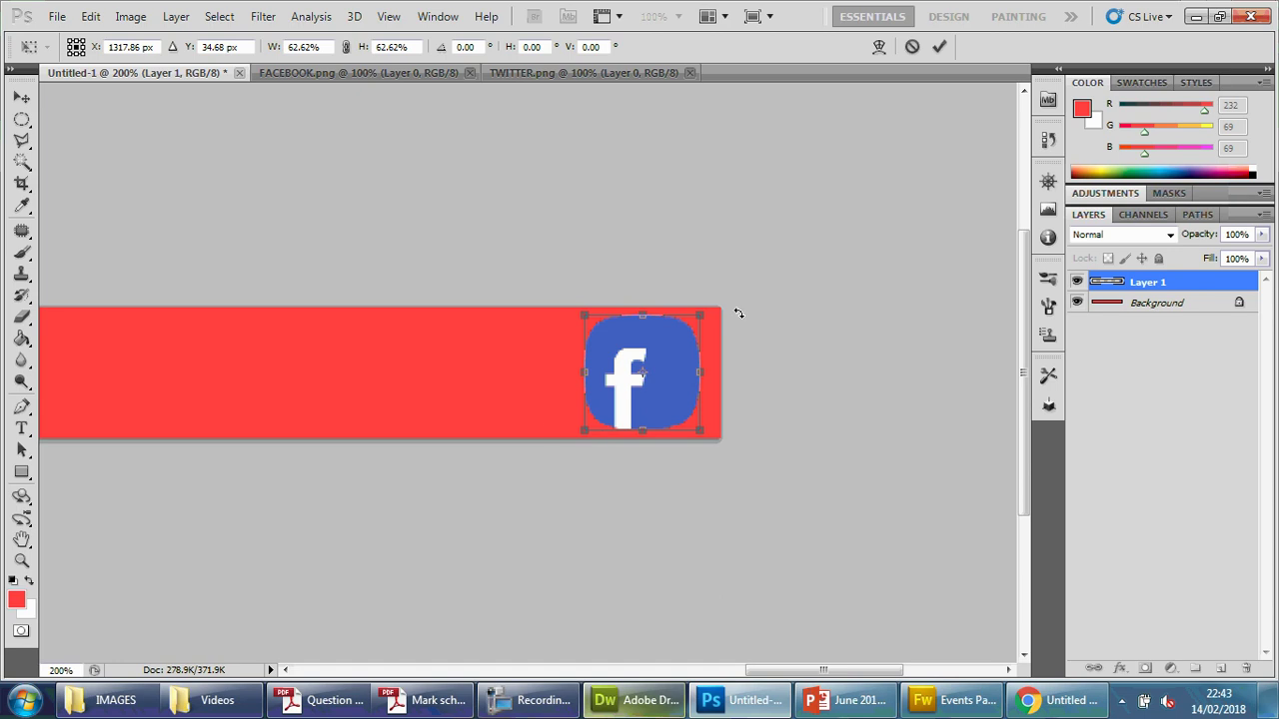
key("Return")
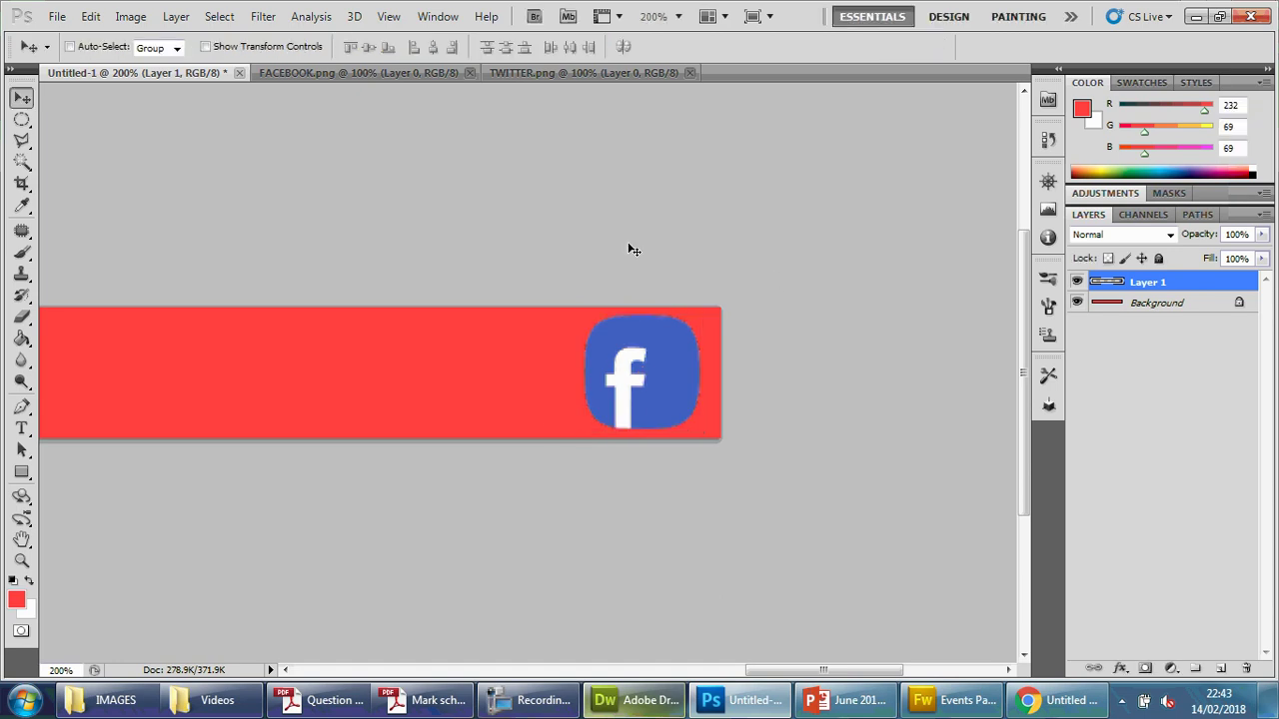
- Drag the Twitter icon from TWITTER.png onto the Untitled-1 banner as a new layer
left_click(529, 72)
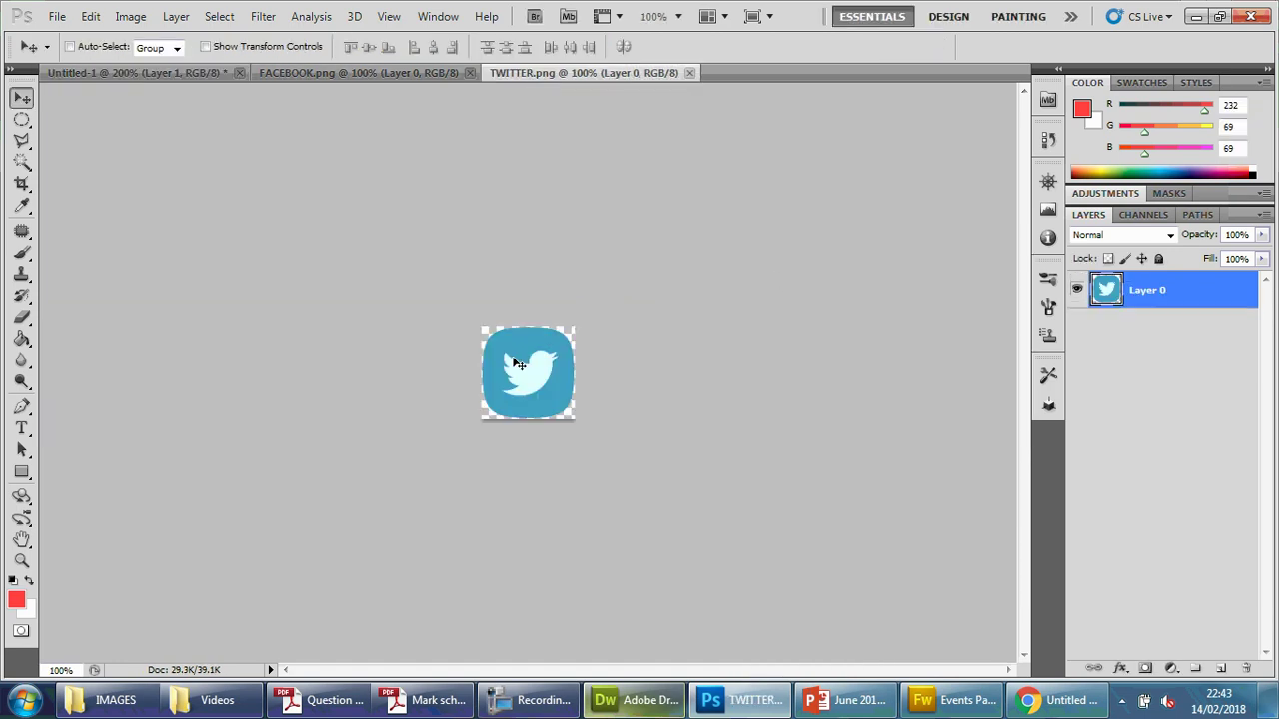
left_click_drag(518, 365, 313, 200)
left_click_drag(144, 75, 145, 75)
left_click_drag(504, 376, 506, 379)
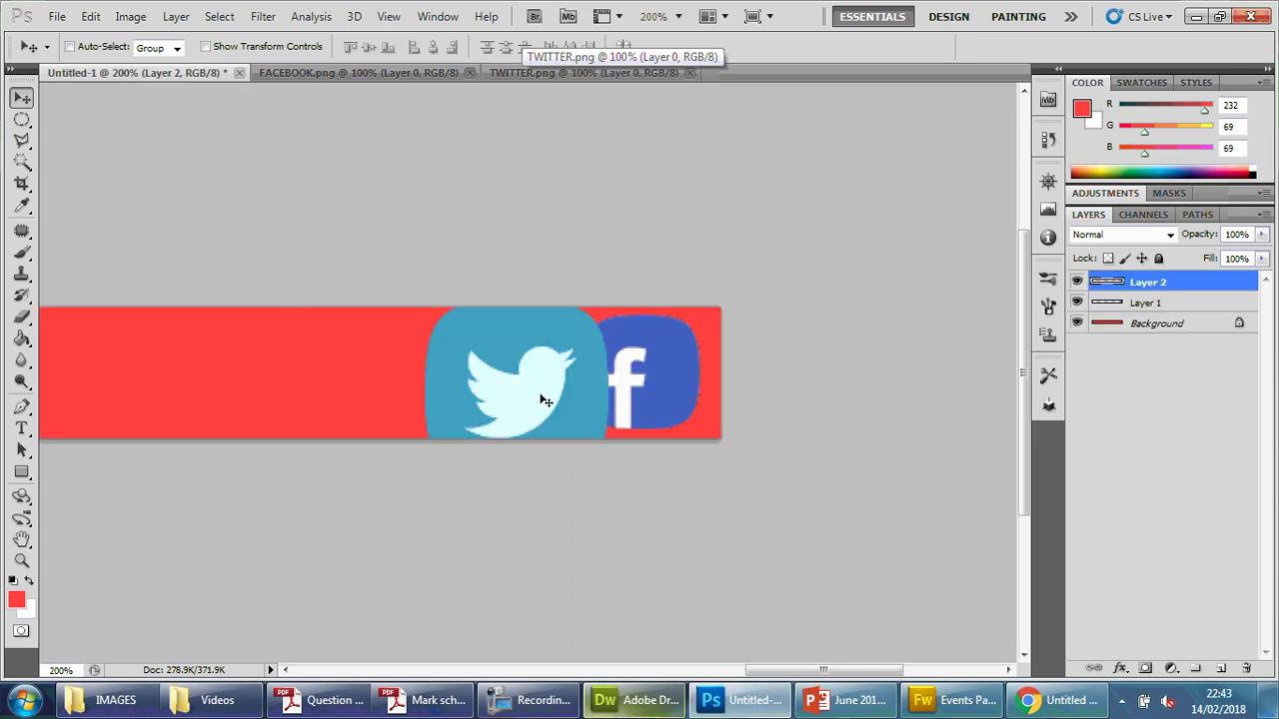
- Scale the Twitter icon to 63.01% and shift it just left of the Facebook icon
key("ctrl+t")
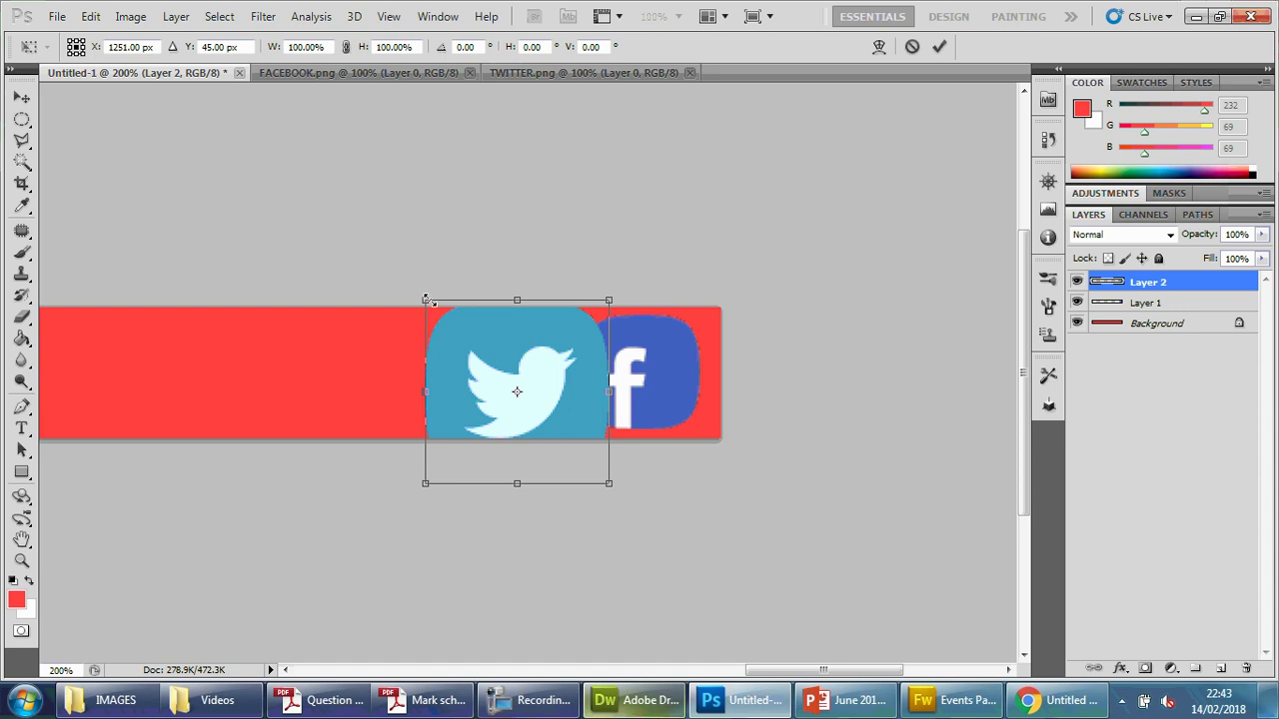
left_click_drag(426, 300, 630, 343)
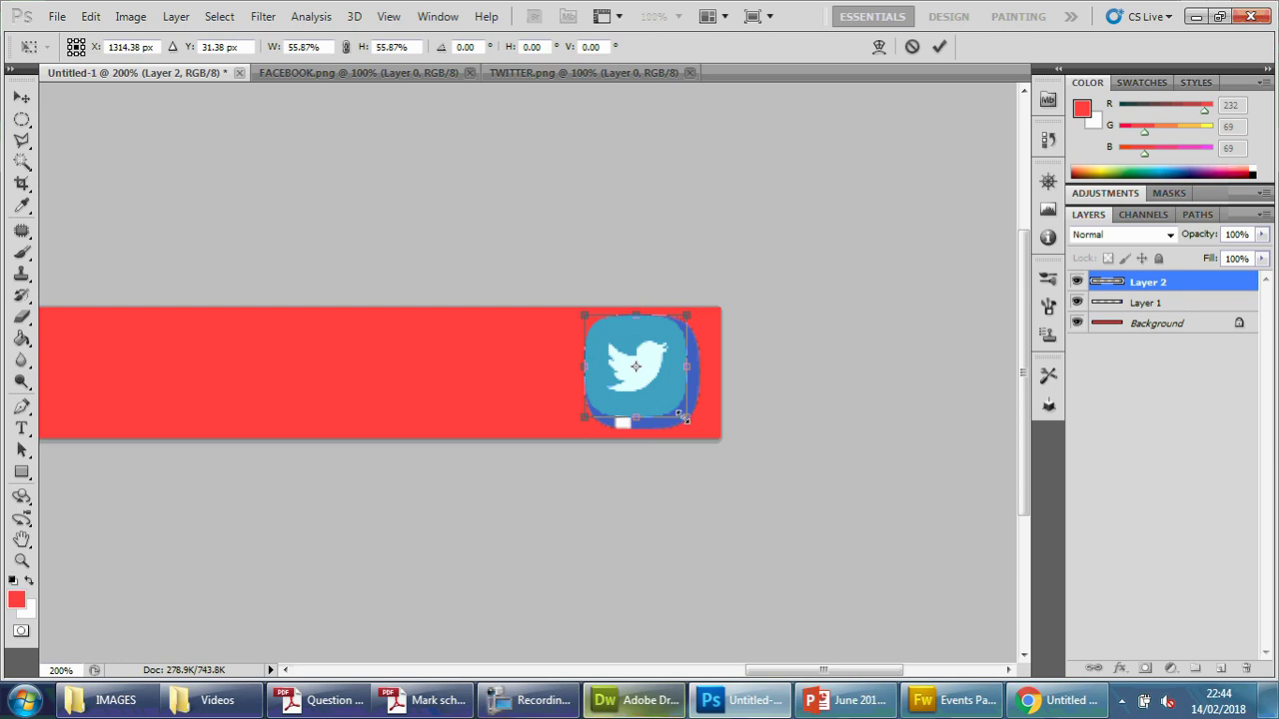
left_click_drag(683, 428, 703, 432)
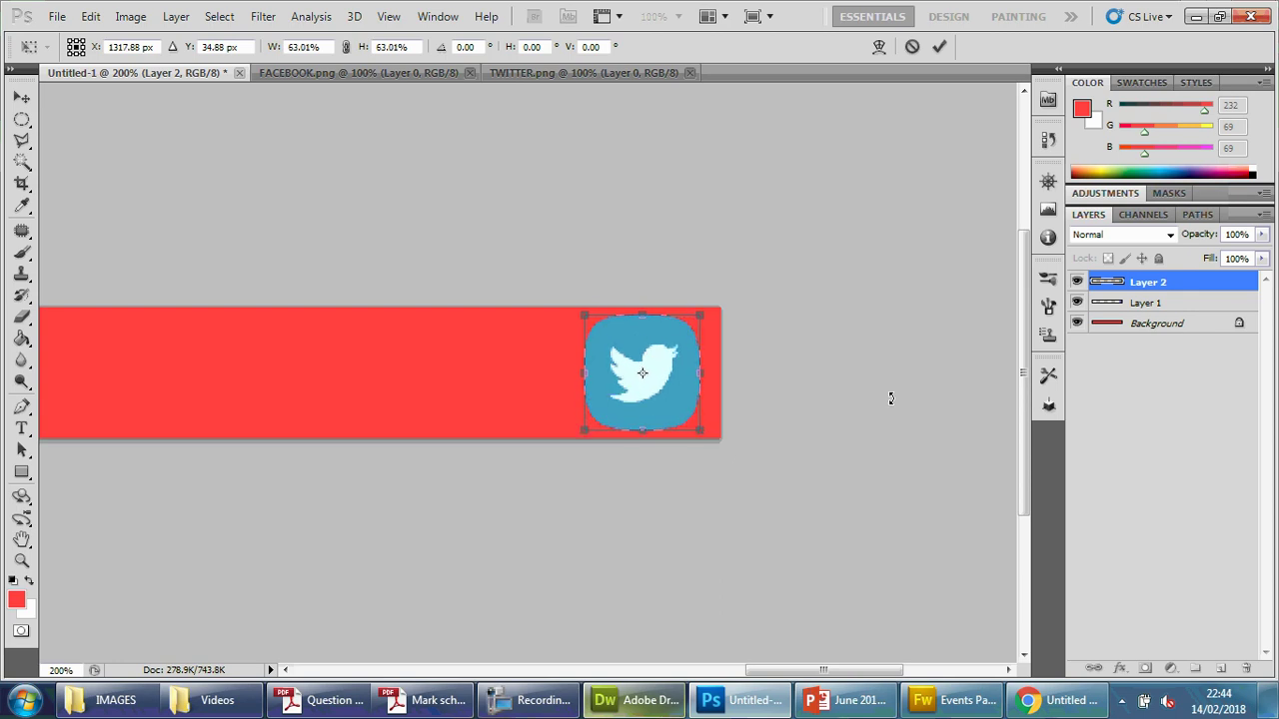
key("Left")
key("Left")
key("Left")
key("Left")
key("Left")
key("Left")
key("Left")
key("Left")
key("Left")
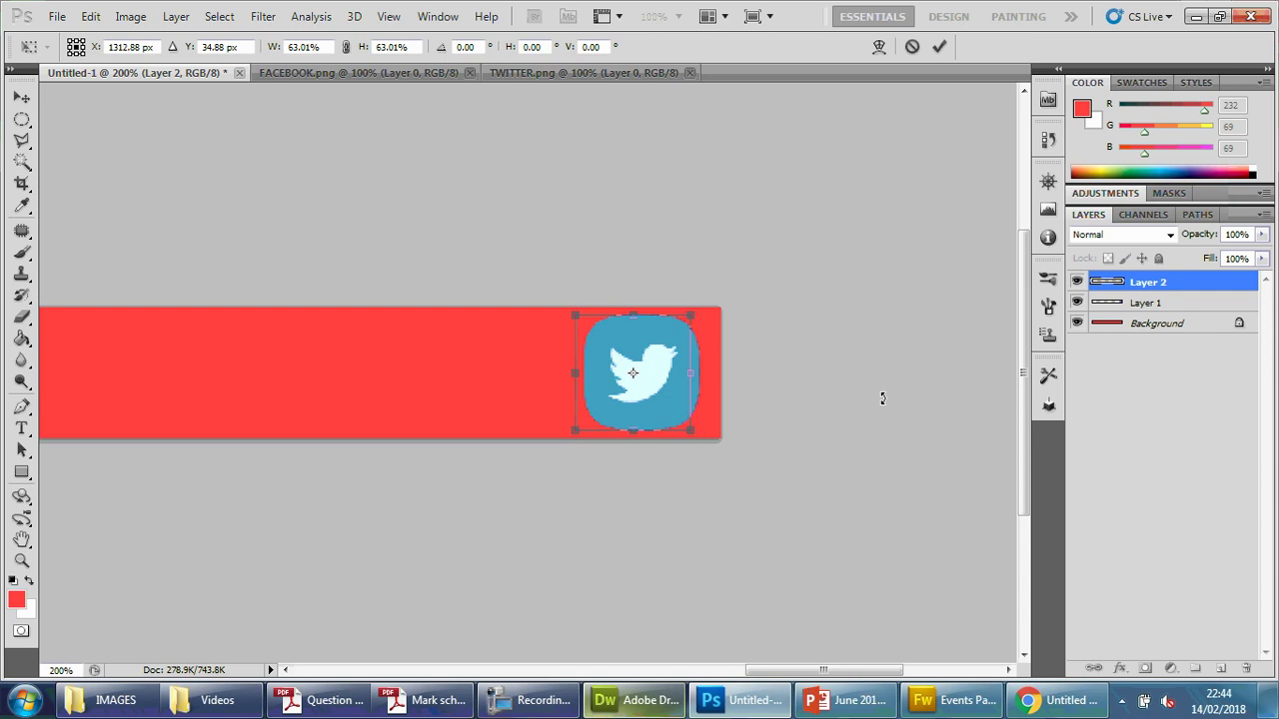
key("Left")
key("Left")
key("Left")
key("Left")
key("Left")
key("Left")
key("Left")
key("Left")
key("Left")
key("Left")
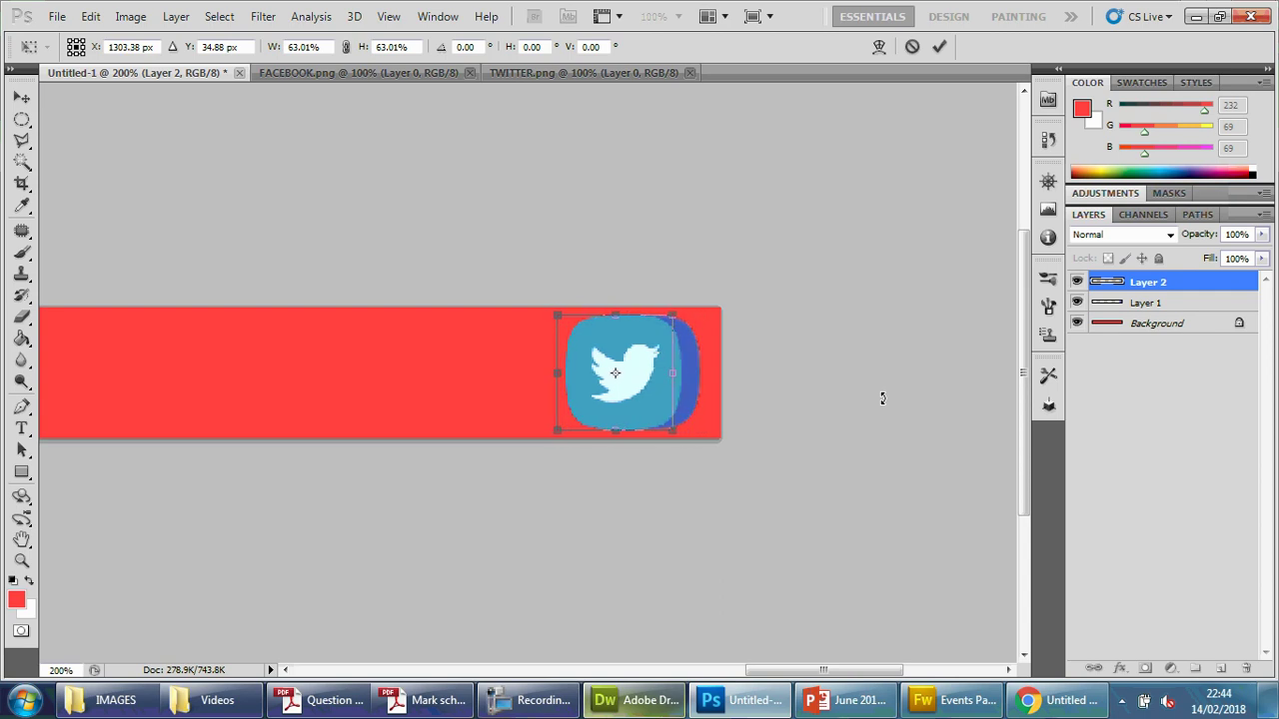
key("Left")
key("Left")
key("Left")
key("Left")
key("Left")
key("Left")
key("Left")
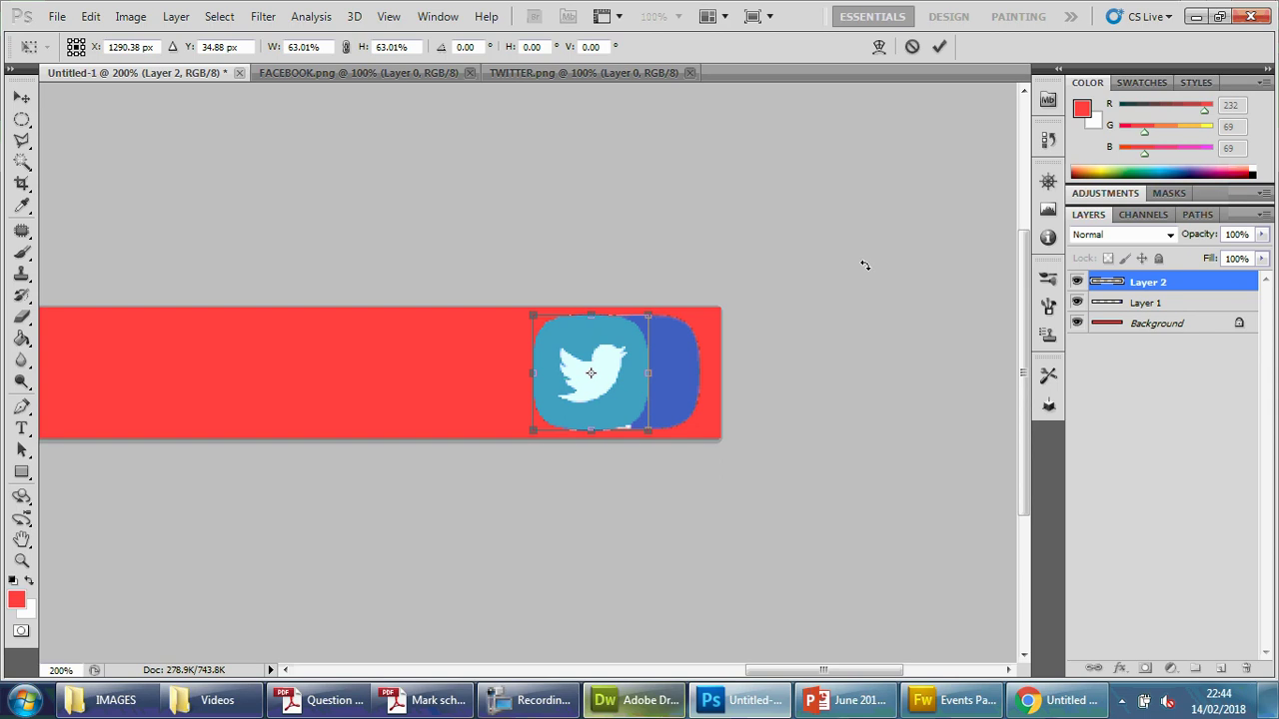
key("Left")
key("Left")
key("Left")
key("Left")
key("Left")
key("Left")
key("Left")
key("Left")
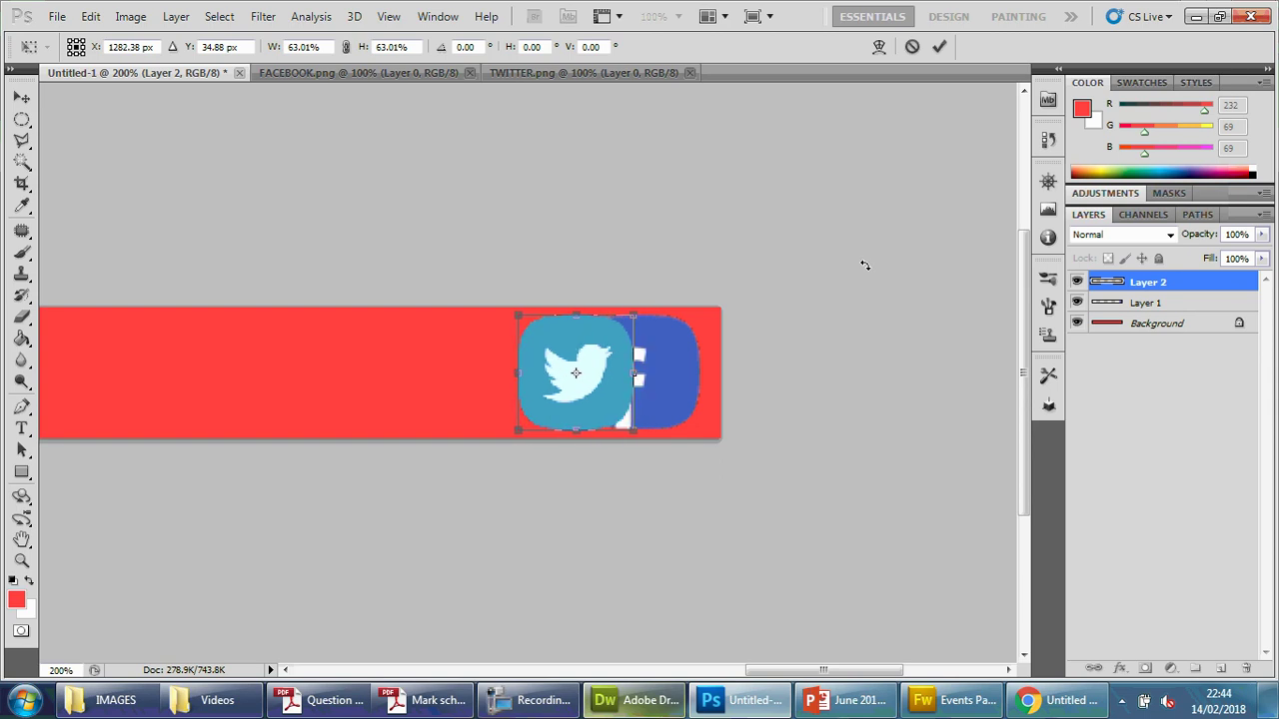
key("Left")
key("Left")
key("Left")
key("Left")
key("Left")
key("Left")
key("Left")
key("Left")
key("Left")
key("Left")
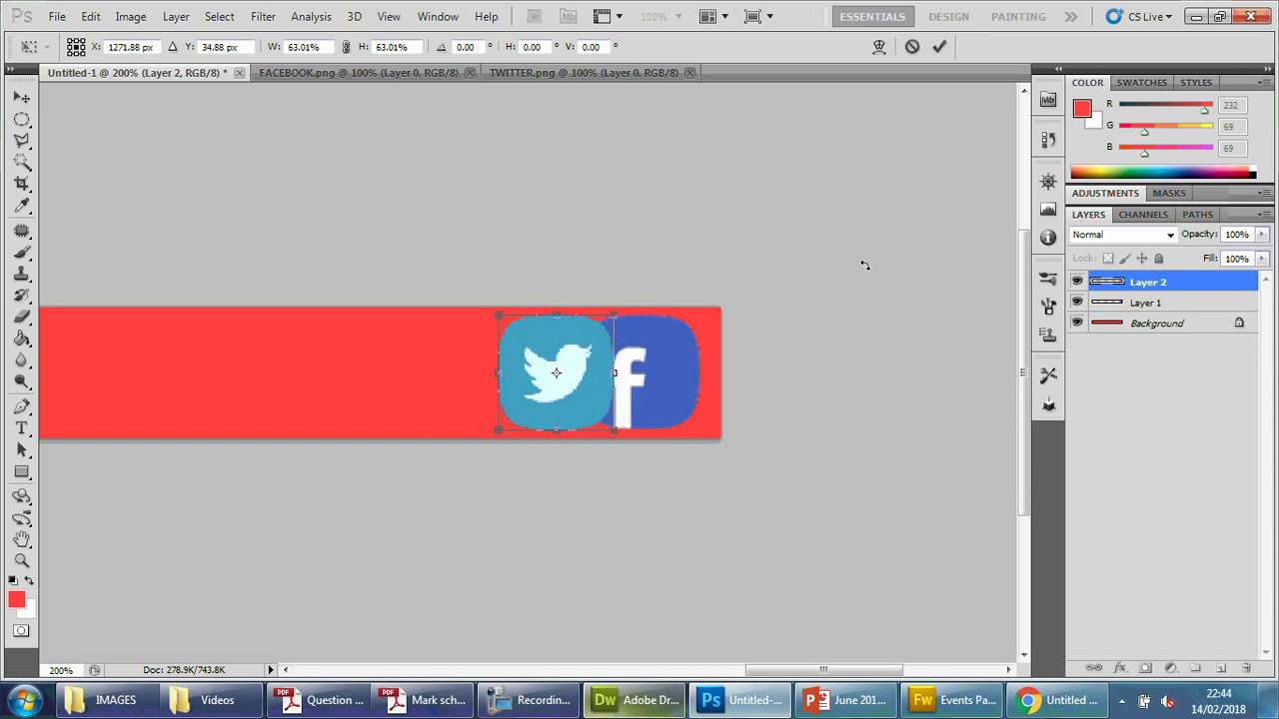
key("Left")
key("Left")
key("Left")
key("Left")
key("Left")
key("Left")
key("Left")
key("Left")
key("Left")
key("Left")
key("Left")
key("Left")
key("Left")
key("Left")
key("Left")
key("Left")
key("Left")
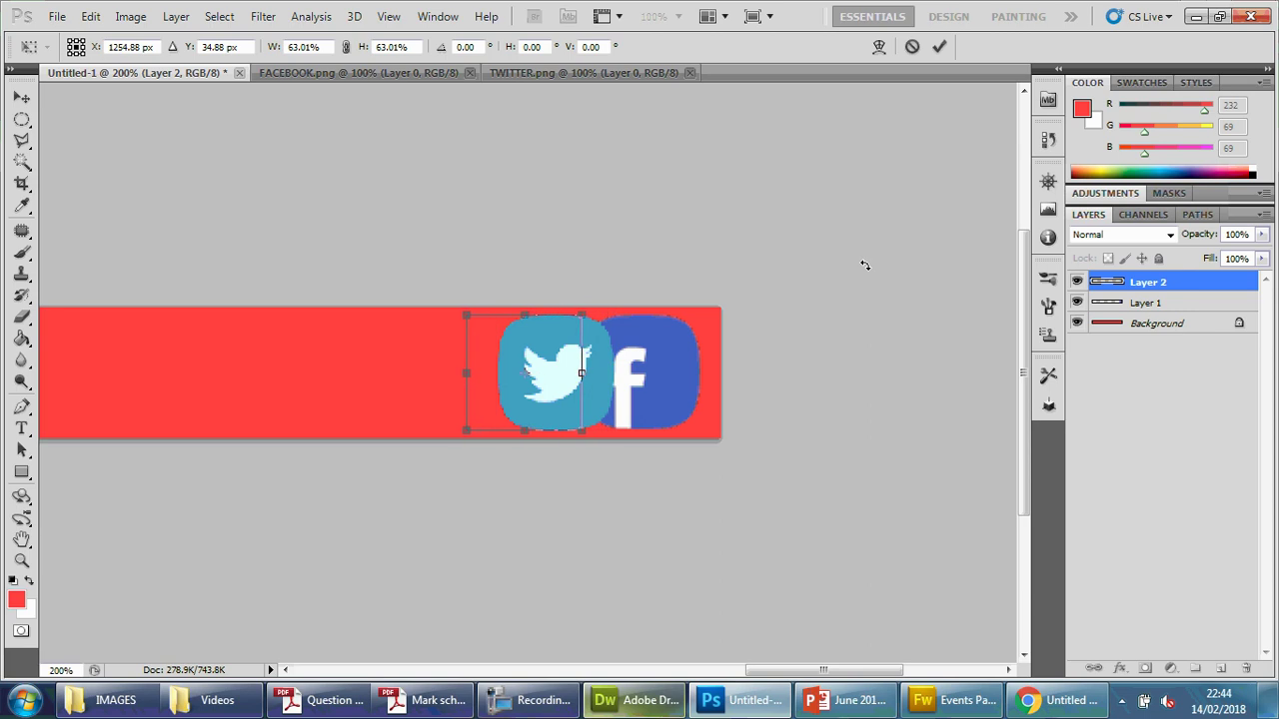
key("Left")
key("Left")
key("Left")
key("Left")
key("Left")
key("Left")
key("Left")
key("Left")
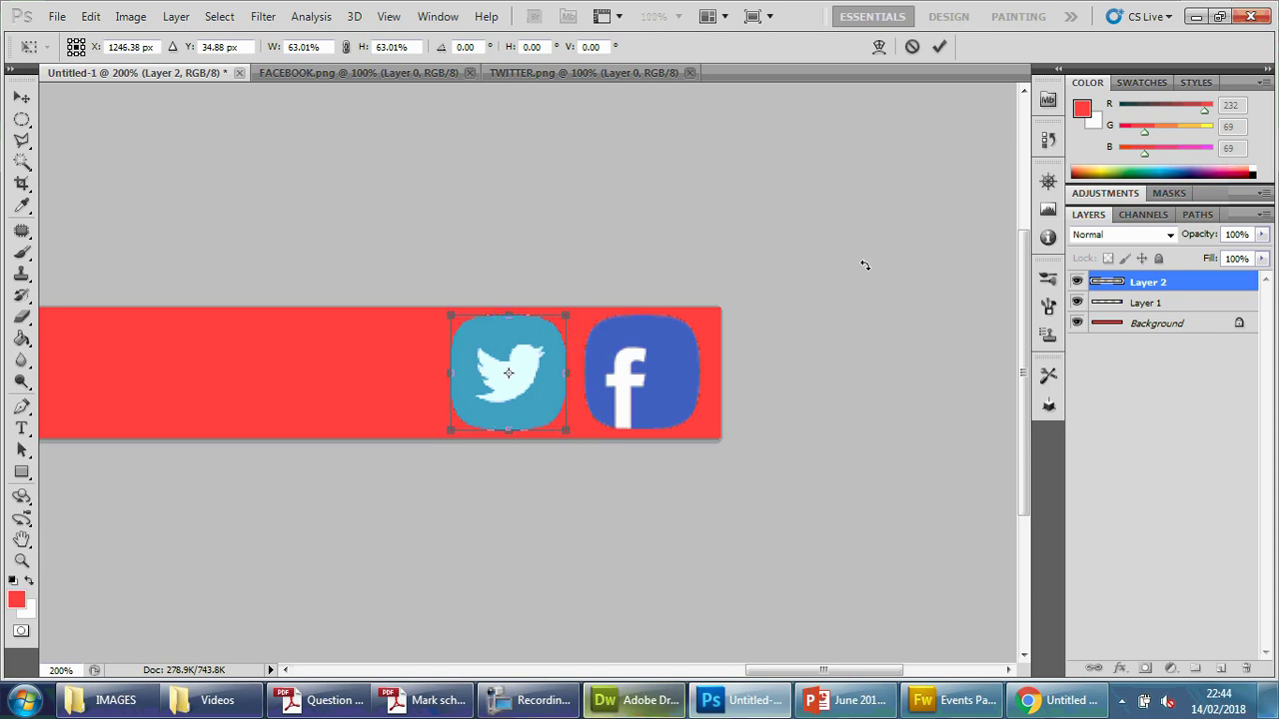
key("Left")
key("Left")
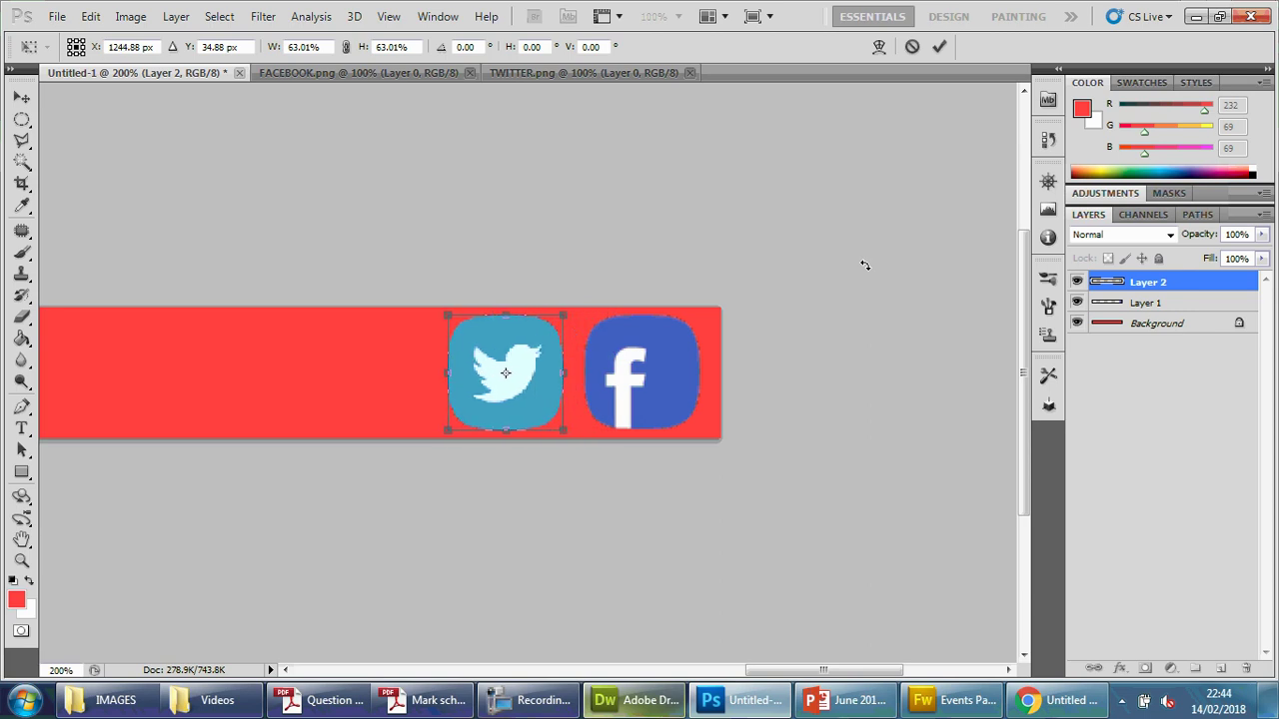
key("Left")
key("Left")
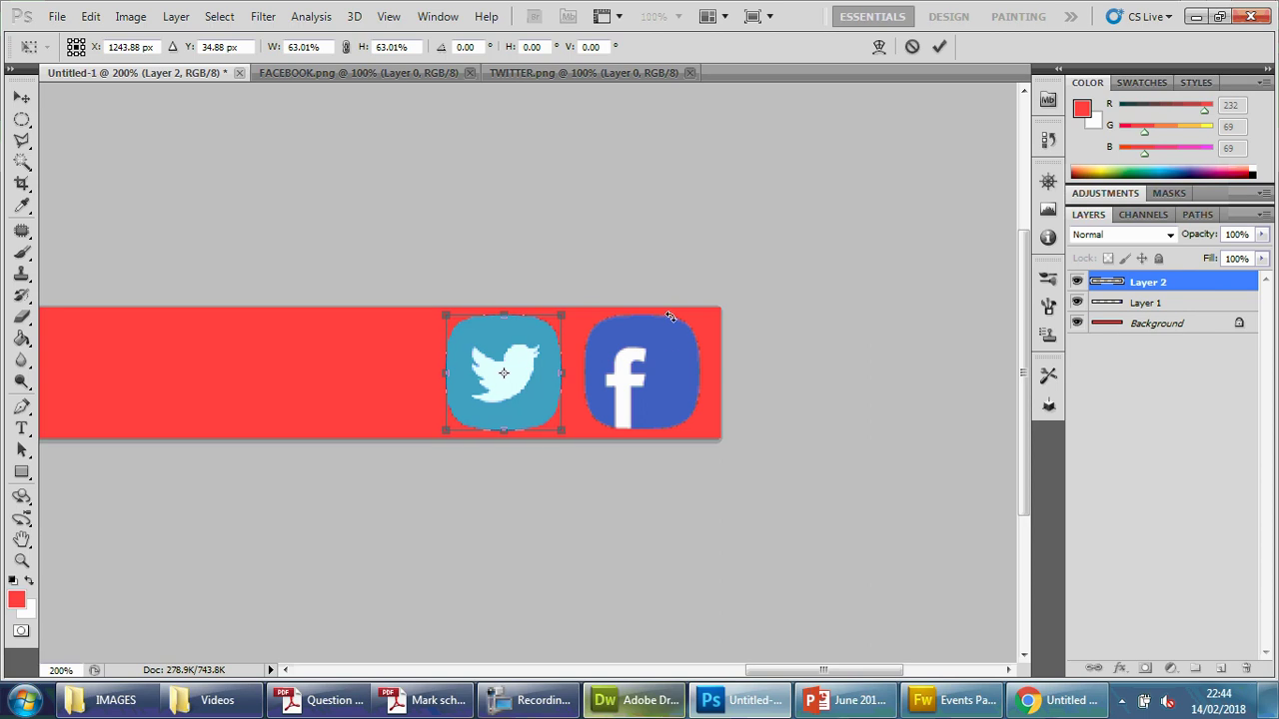
key("Return")
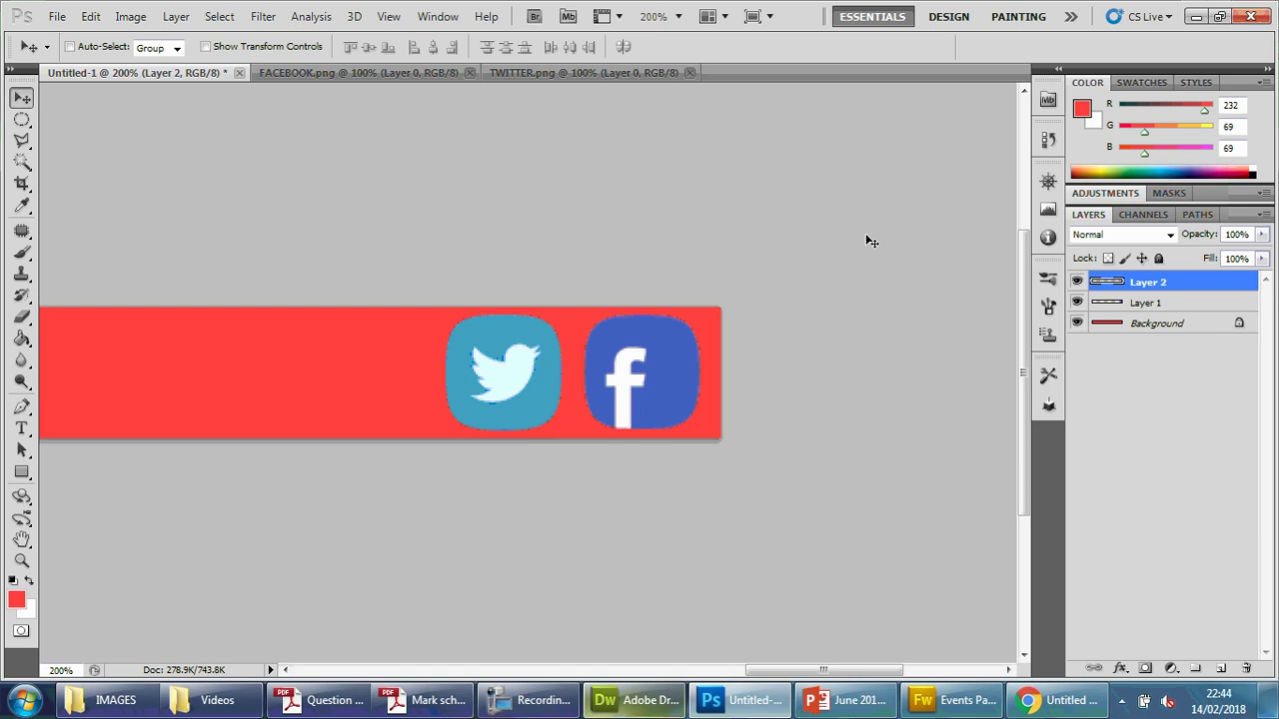
key("ctrl+minus")
key("ctrl+minus")
key("ctrl+minus")
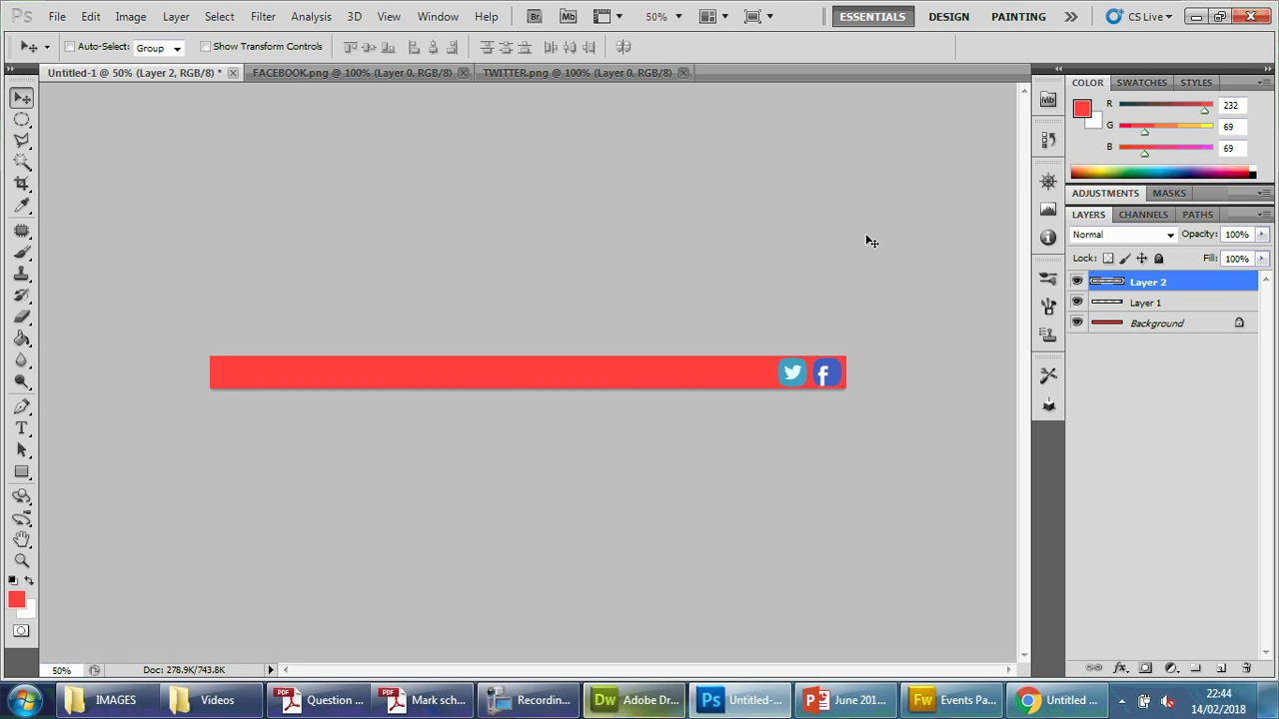
- Review the page template requirements in the question paper PDF, then minimise Acrobat
left_click(327, 699)
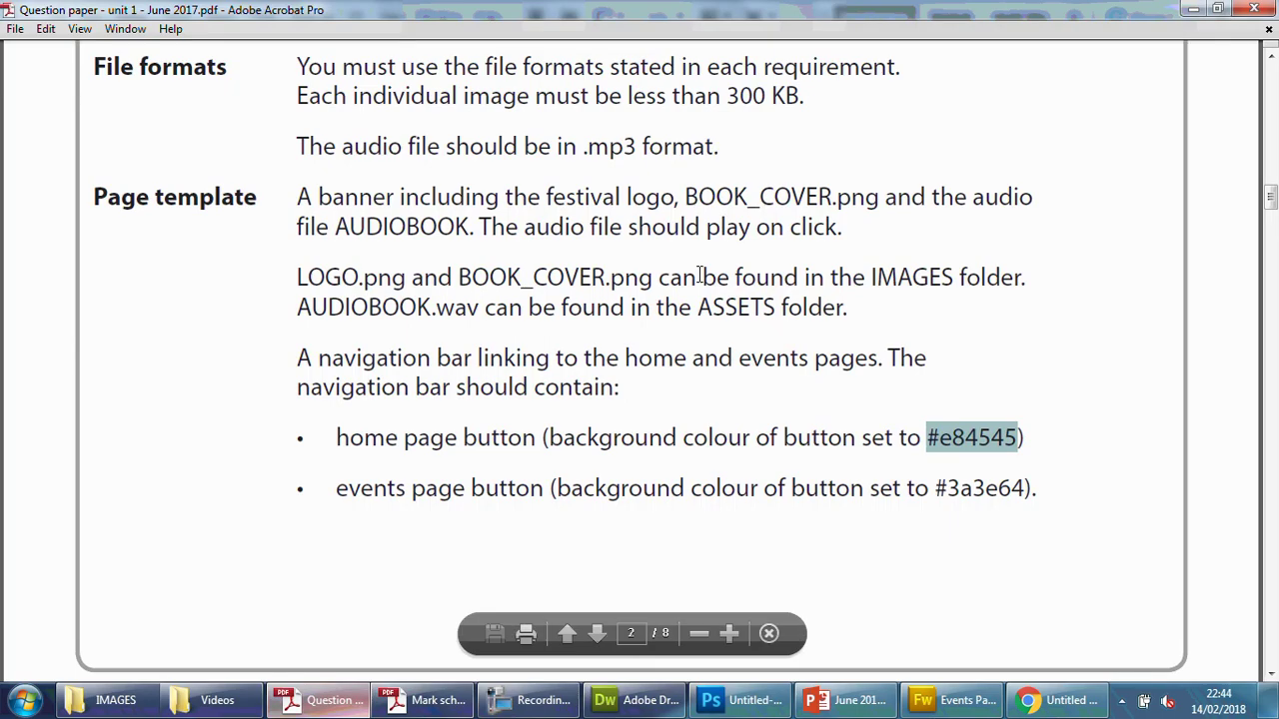
scroll(700, 276, "up", 2)
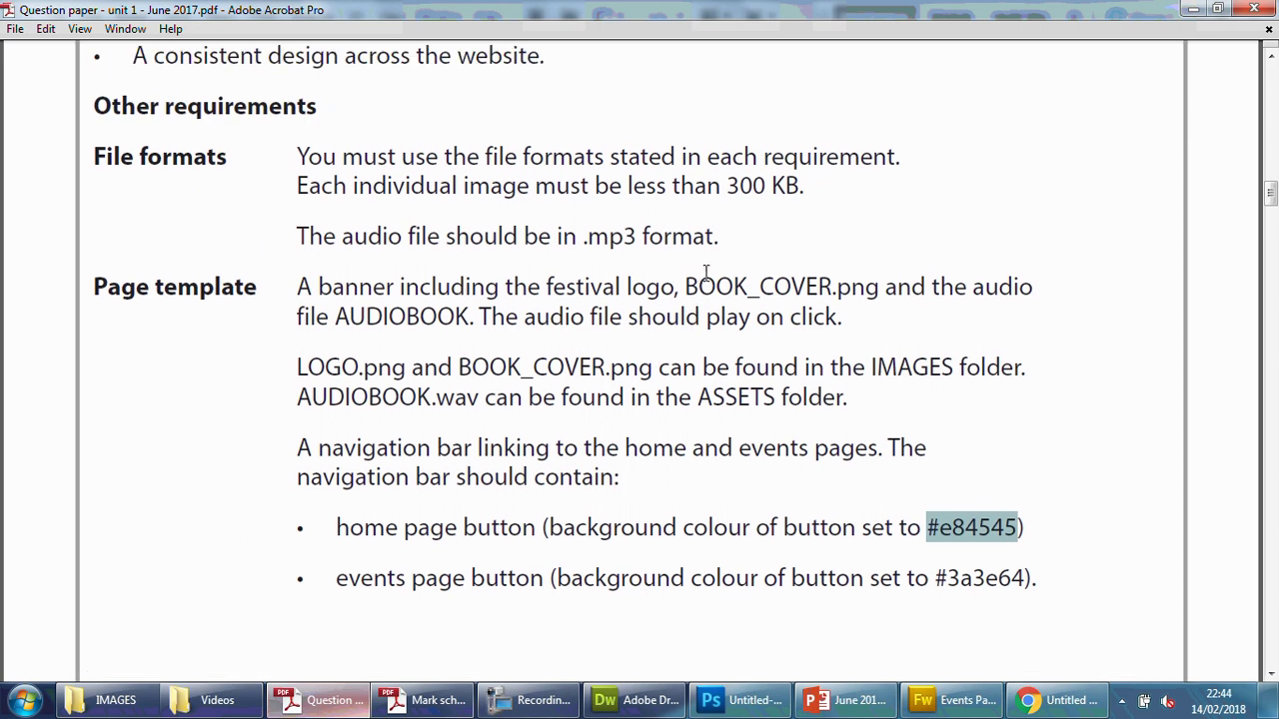
left_click(1192, 9)
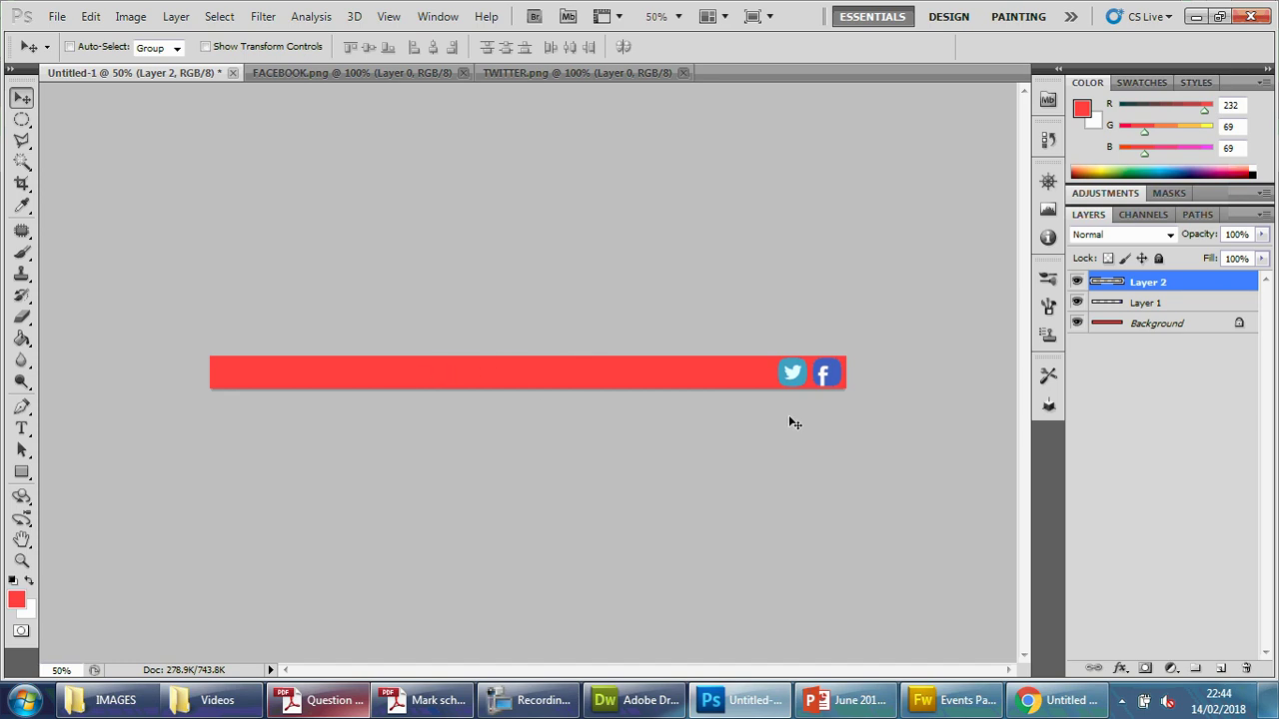
- Add a Bevel and Emboss effect to Layer 1 through its Blending Options
left_click(1176, 306)
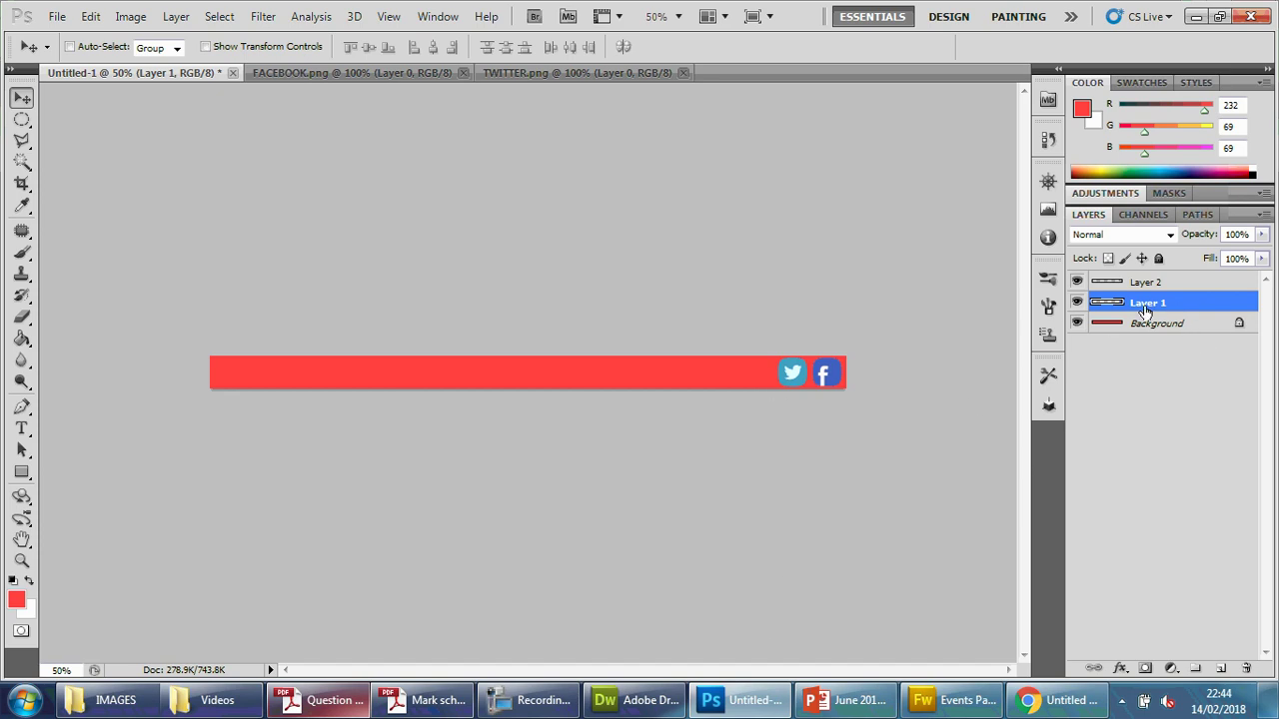
right_click(1177, 301)
left_click(1065, 258)
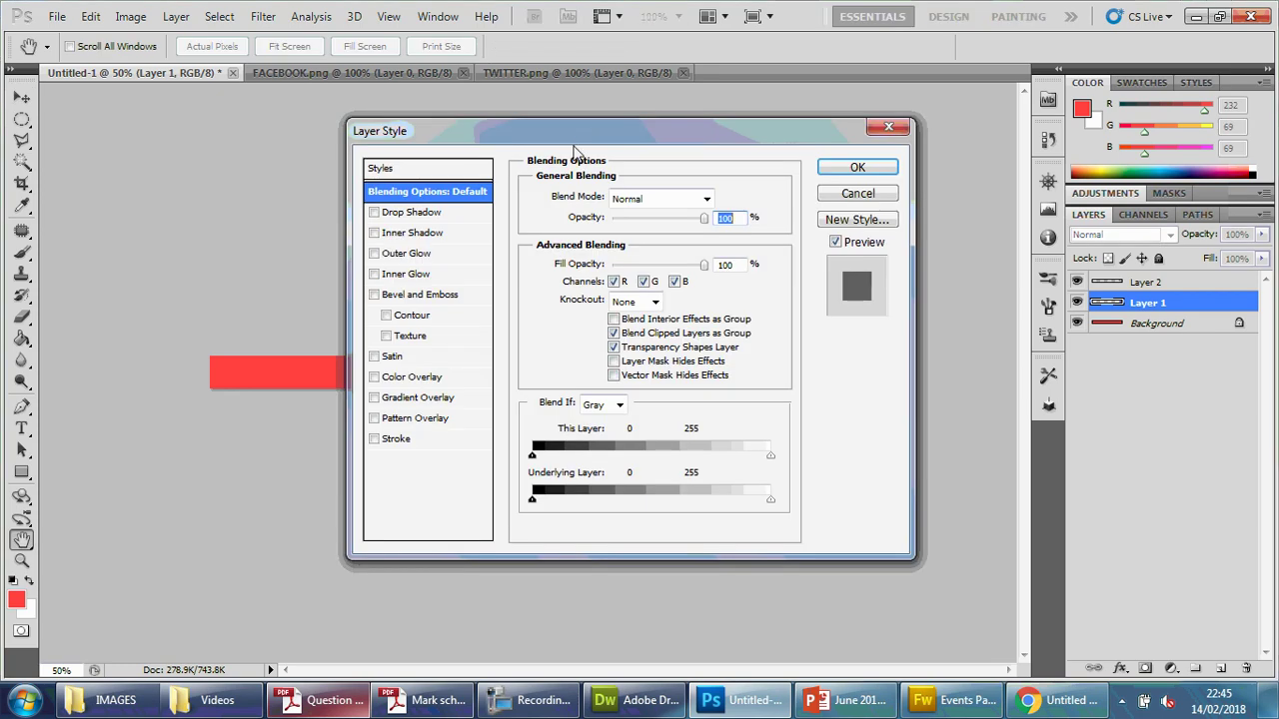
left_click_drag(594, 122, 1063, 121)
left_click(880, 201)
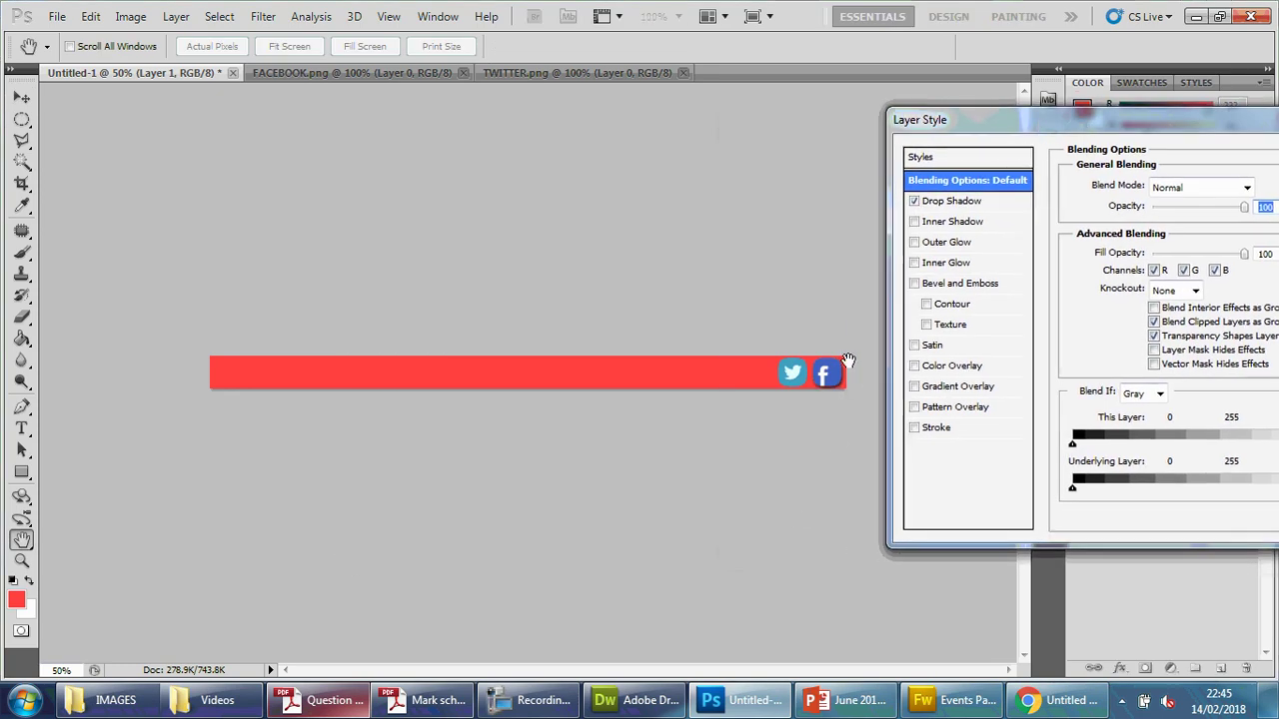
left_click(914, 200)
left_click(915, 284)
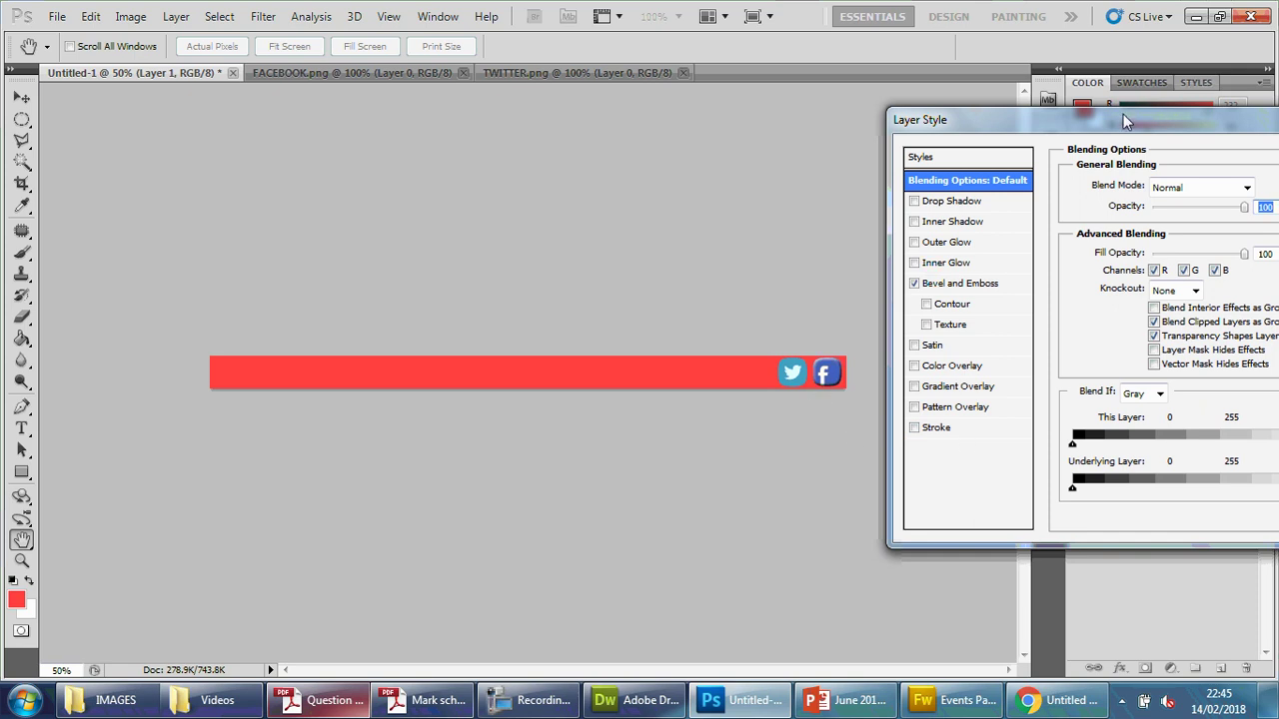
left_click_drag(1062, 120, 375, 121)
left_click(704, 158)
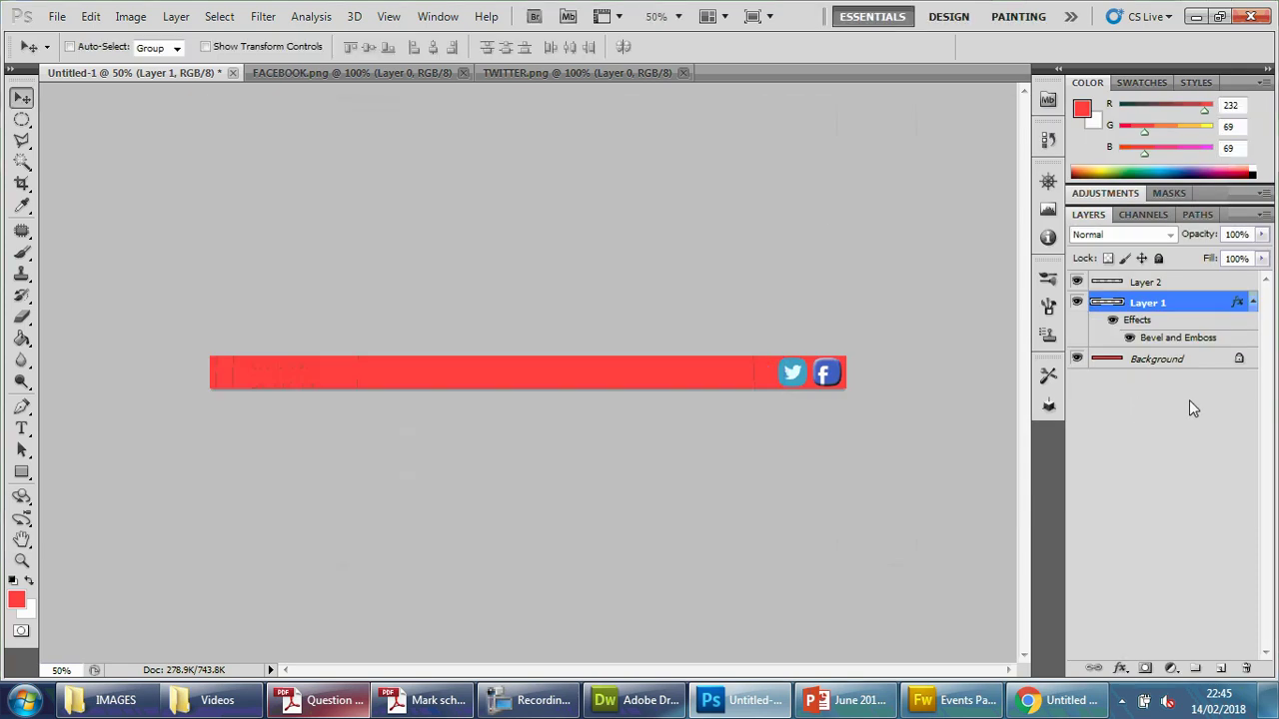
- Apply the same Bevel and Emboss effect to Layer 2
left_click(1172, 285)
right_click(1171, 283)
left_click(1089, 259)
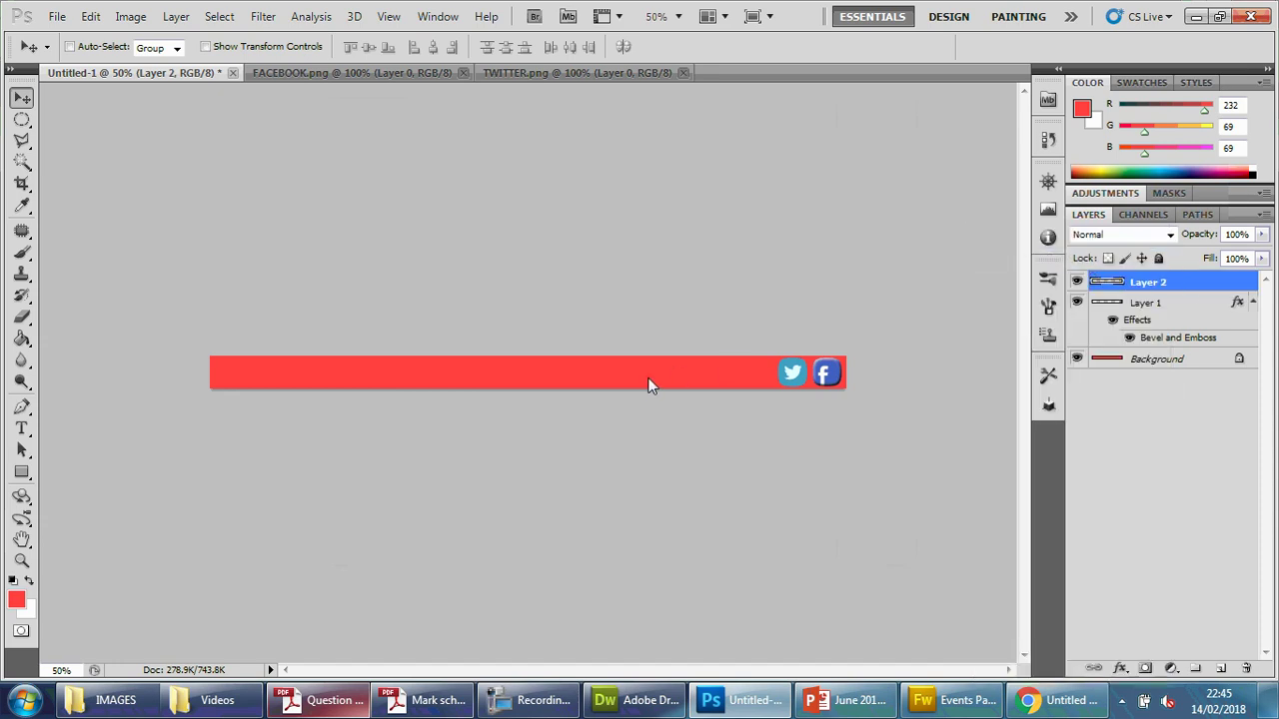
left_click(233, 285)
left_click(716, 157)
key("v")
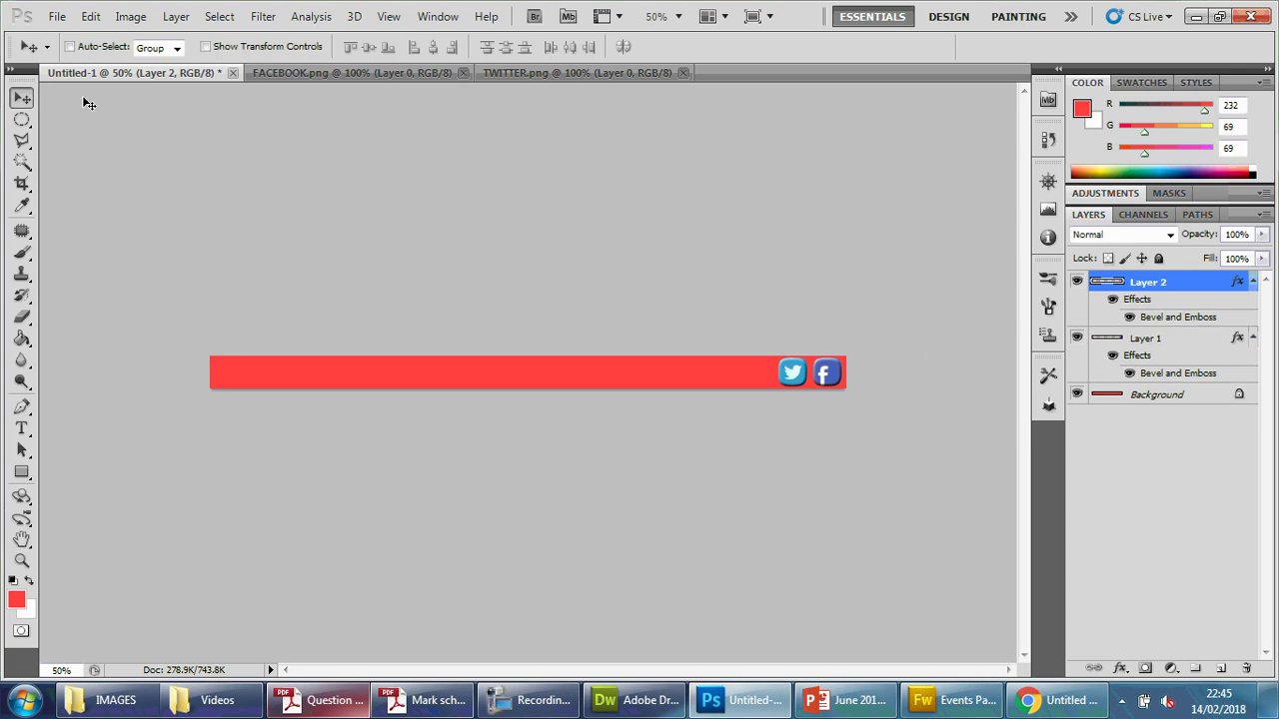
left_click(621, 705)
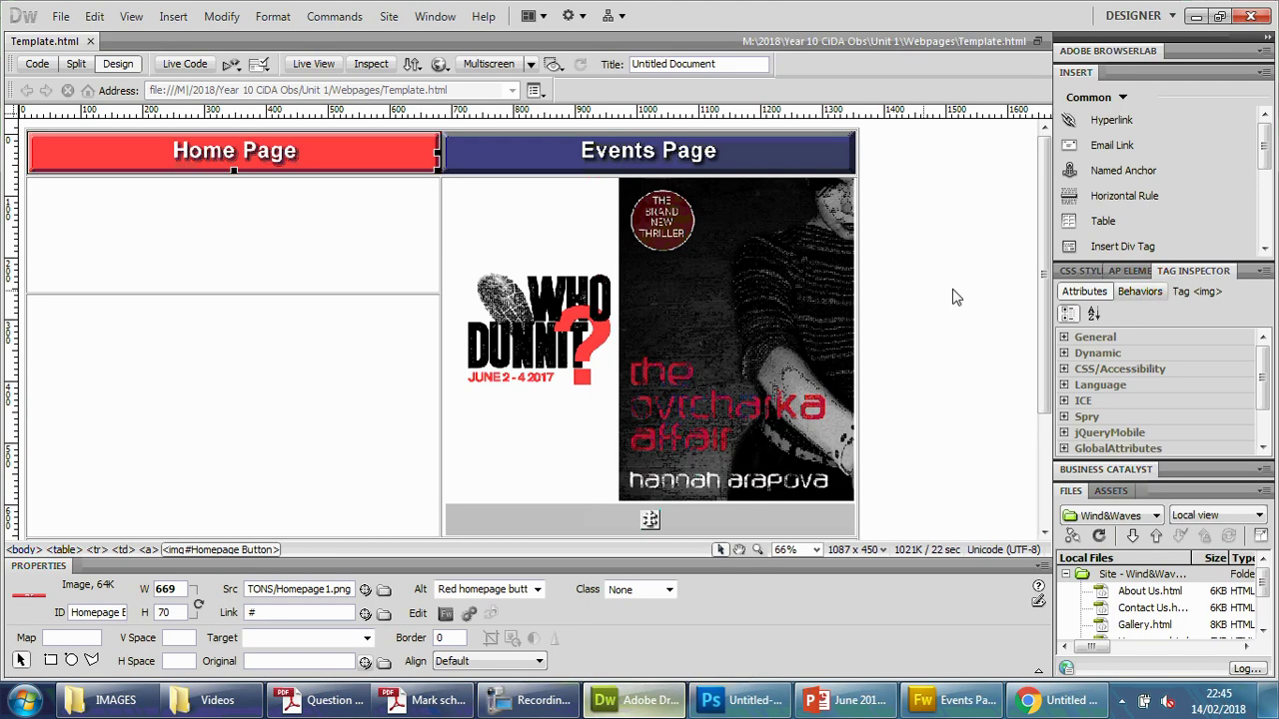
left_click(967, 294)
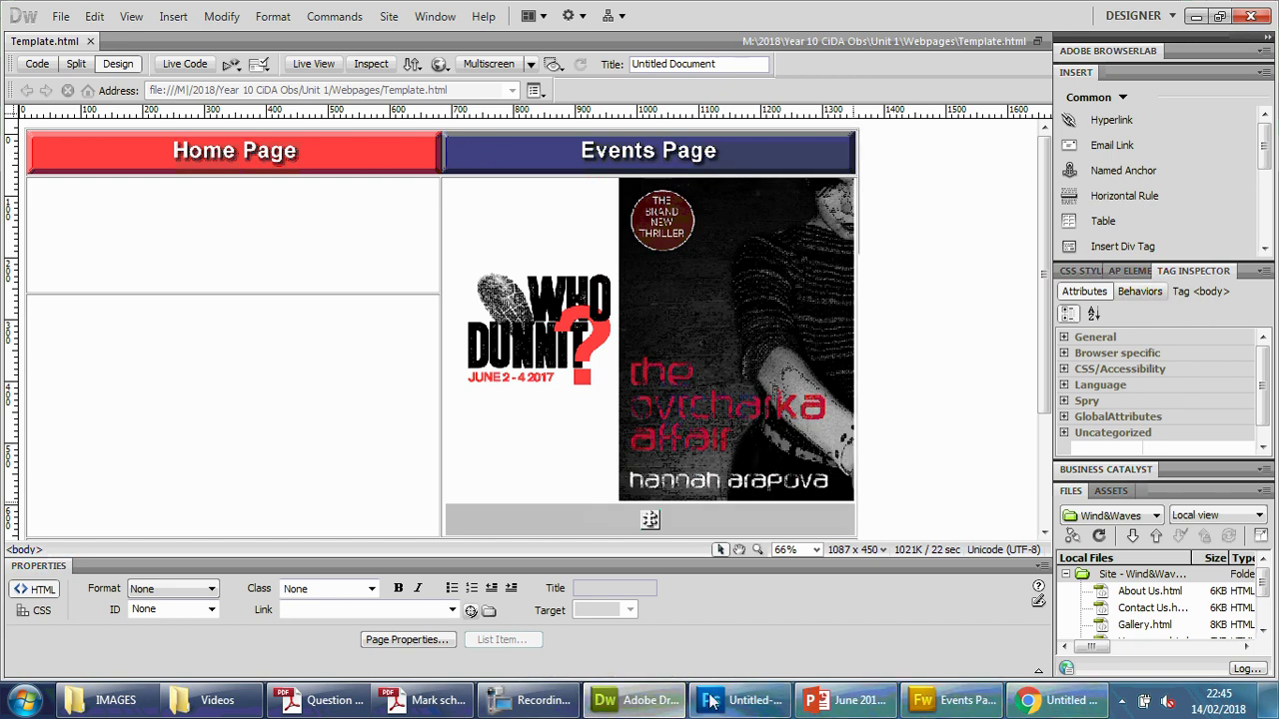
left_click(741, 700)
- Save the banner as Footer.psd with Maximize Compatibility, then glance at the question paper
left_click(57, 18)
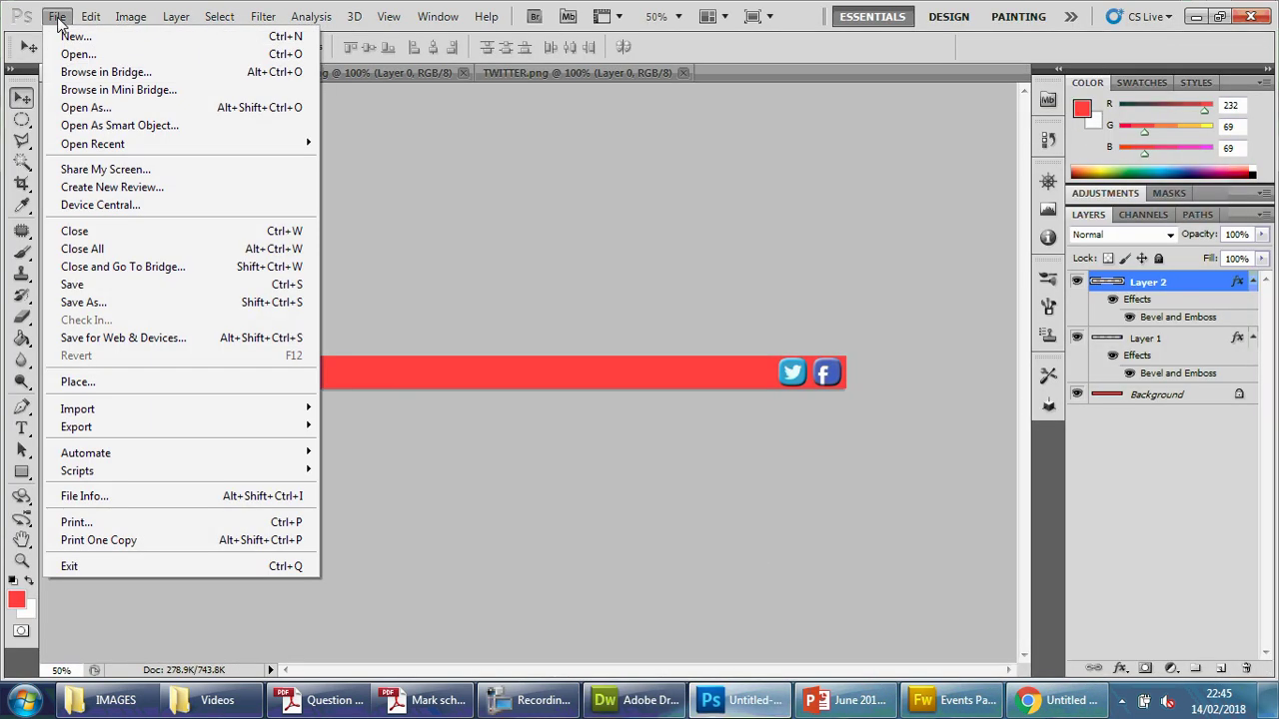
left_click(112, 287)
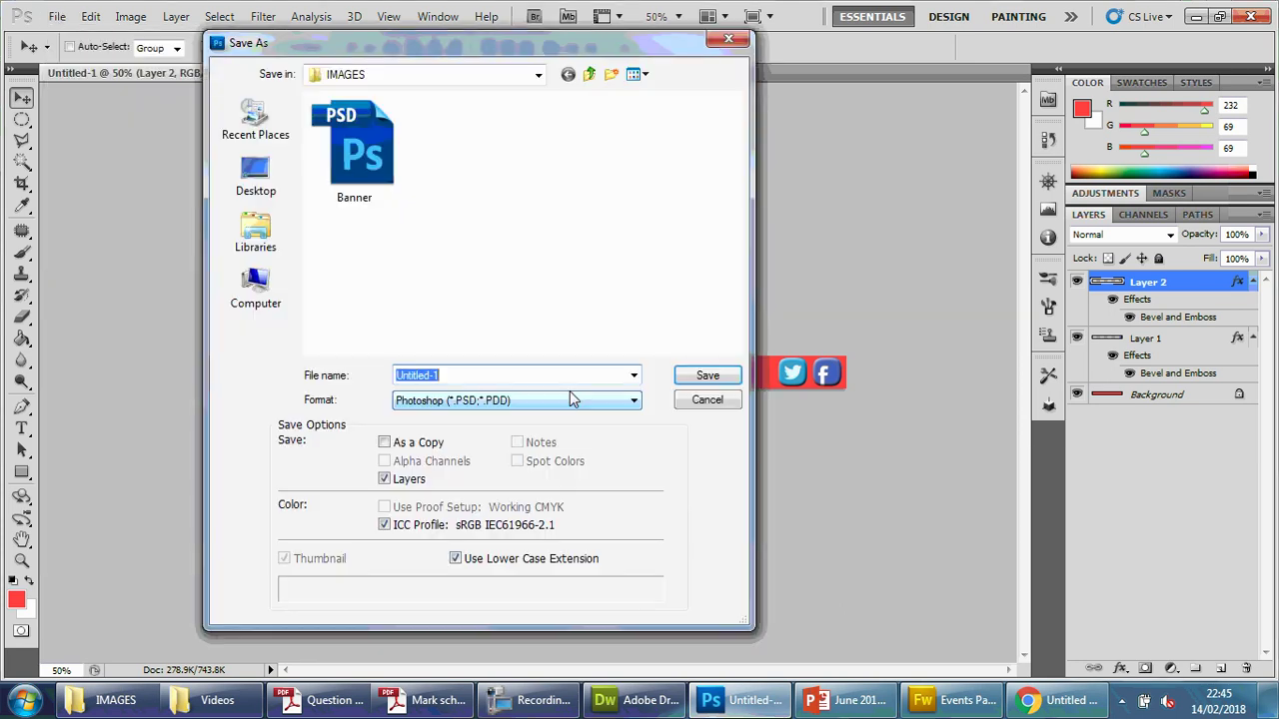
type("f")
key("BackSpace")
type("Footer")
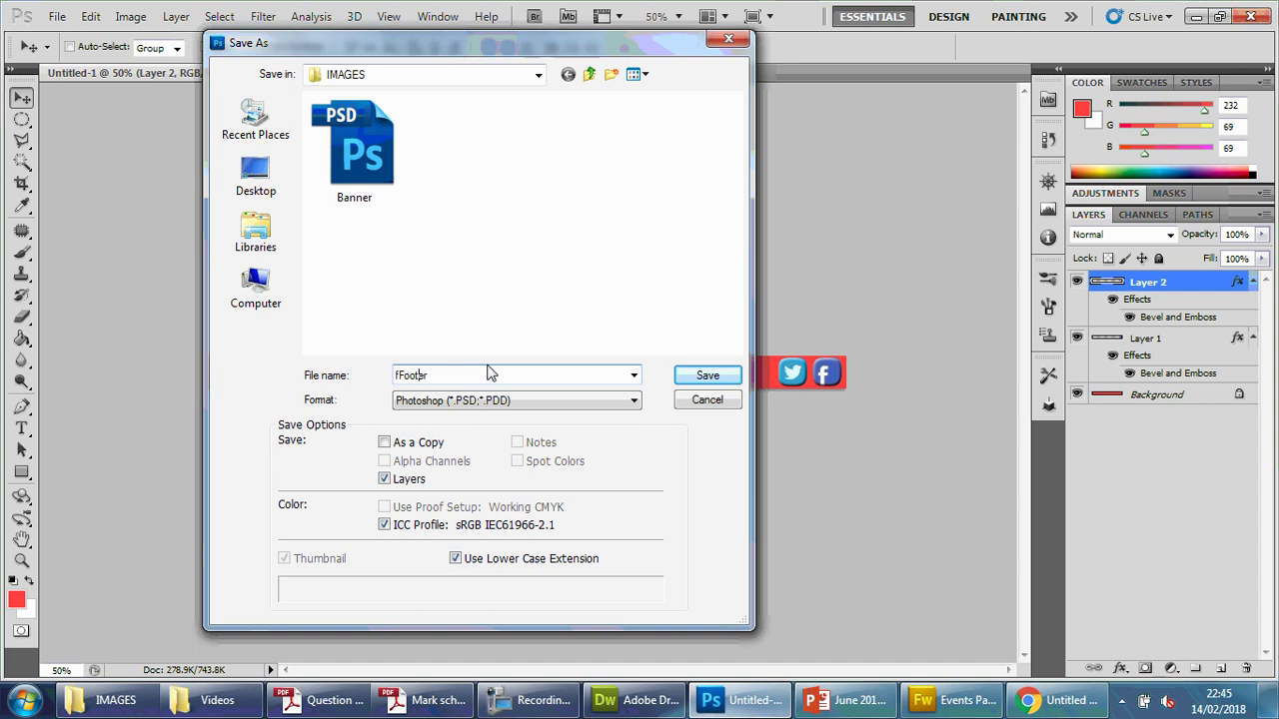
key("Home")
key("Delete")
left_click(707, 377)
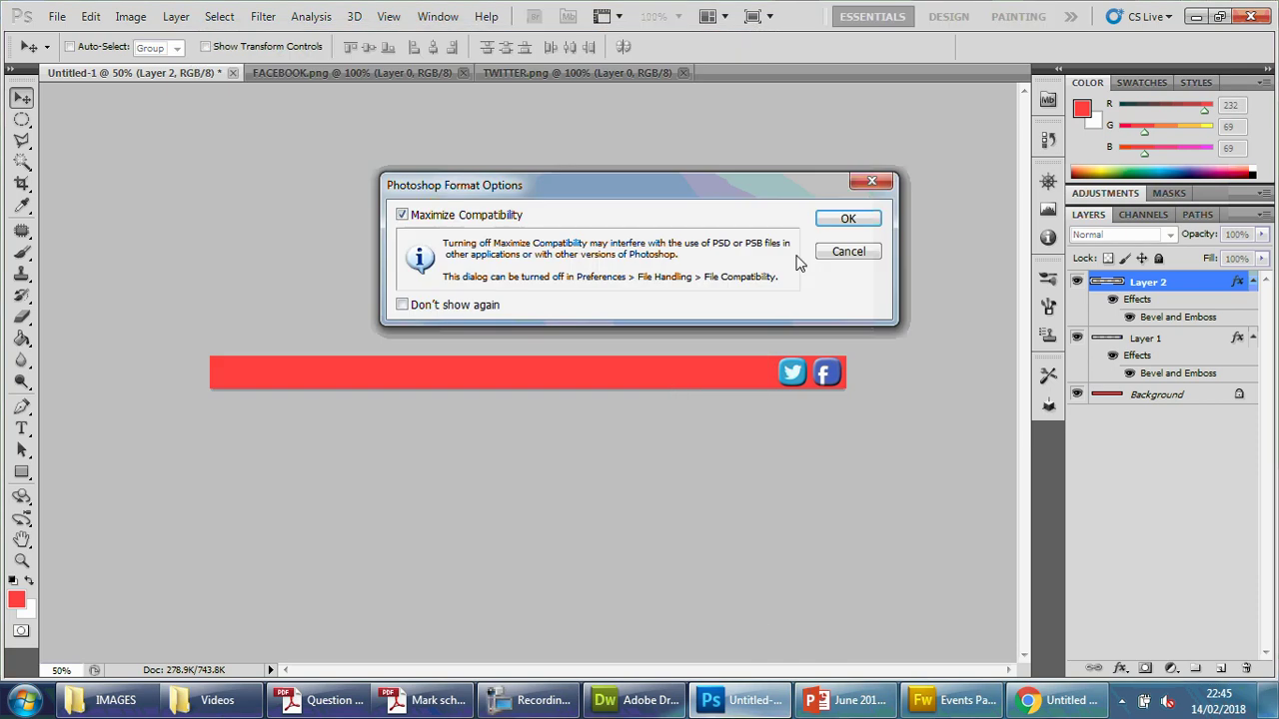
left_click(844, 219)
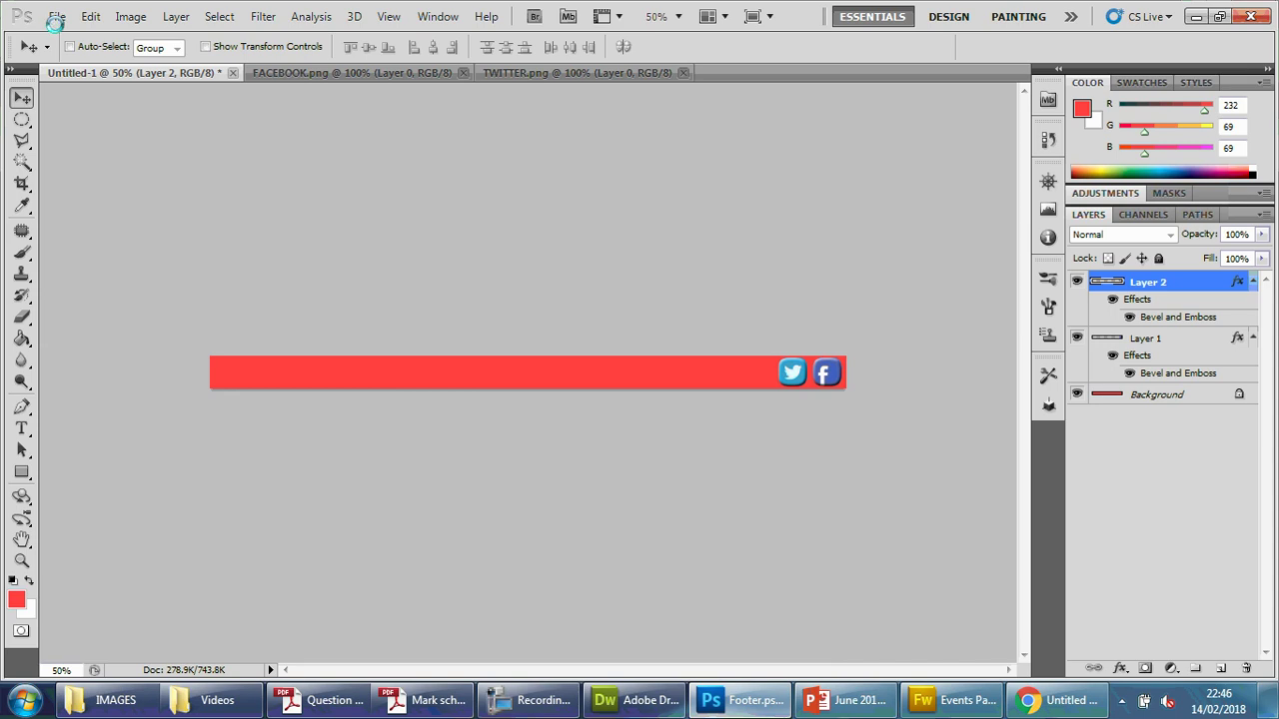
left_click(319, 701)
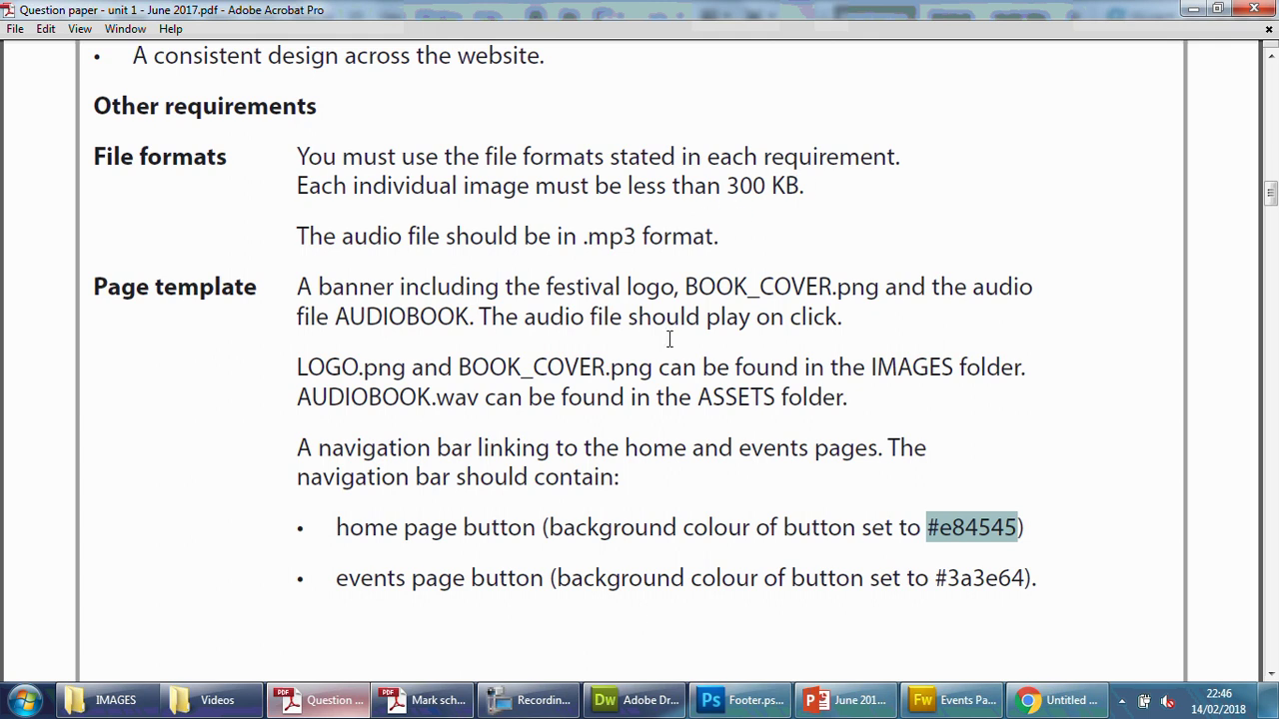
left_click(751, 703)
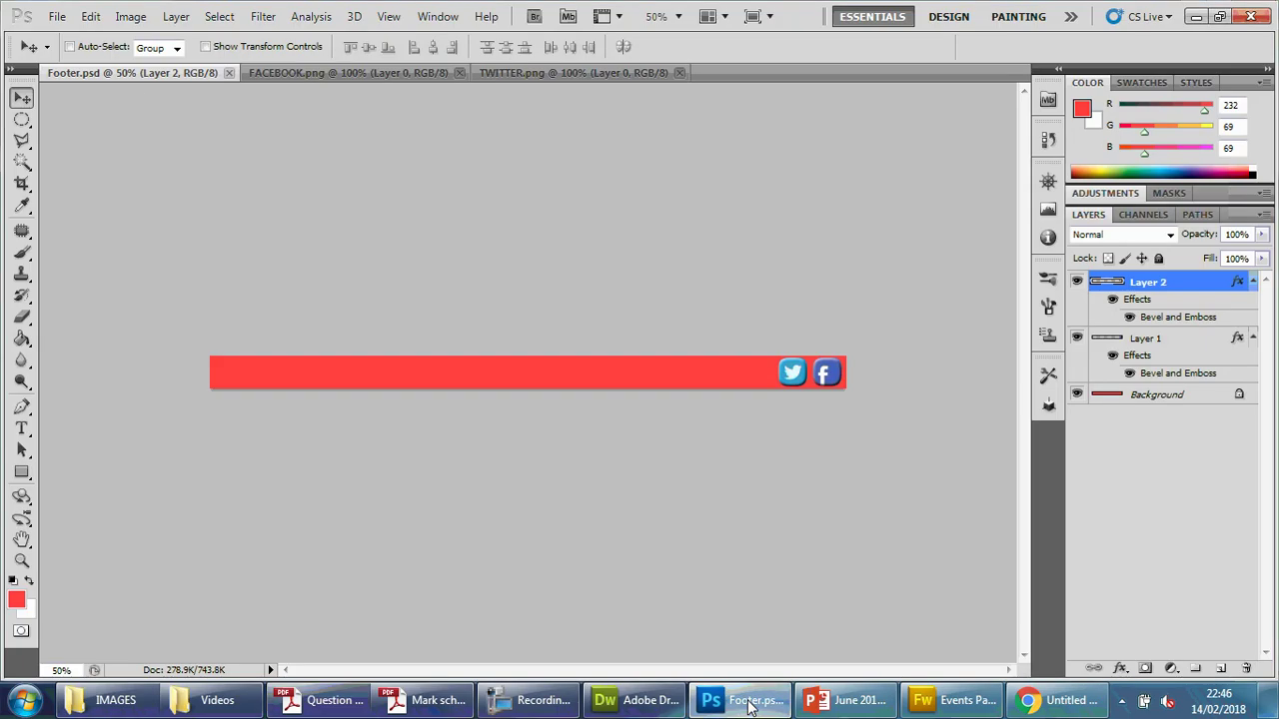
- Export the banner as a PNG-8 named Footer into IMAGES via Save for Web & Devices
left_click(57, 18)
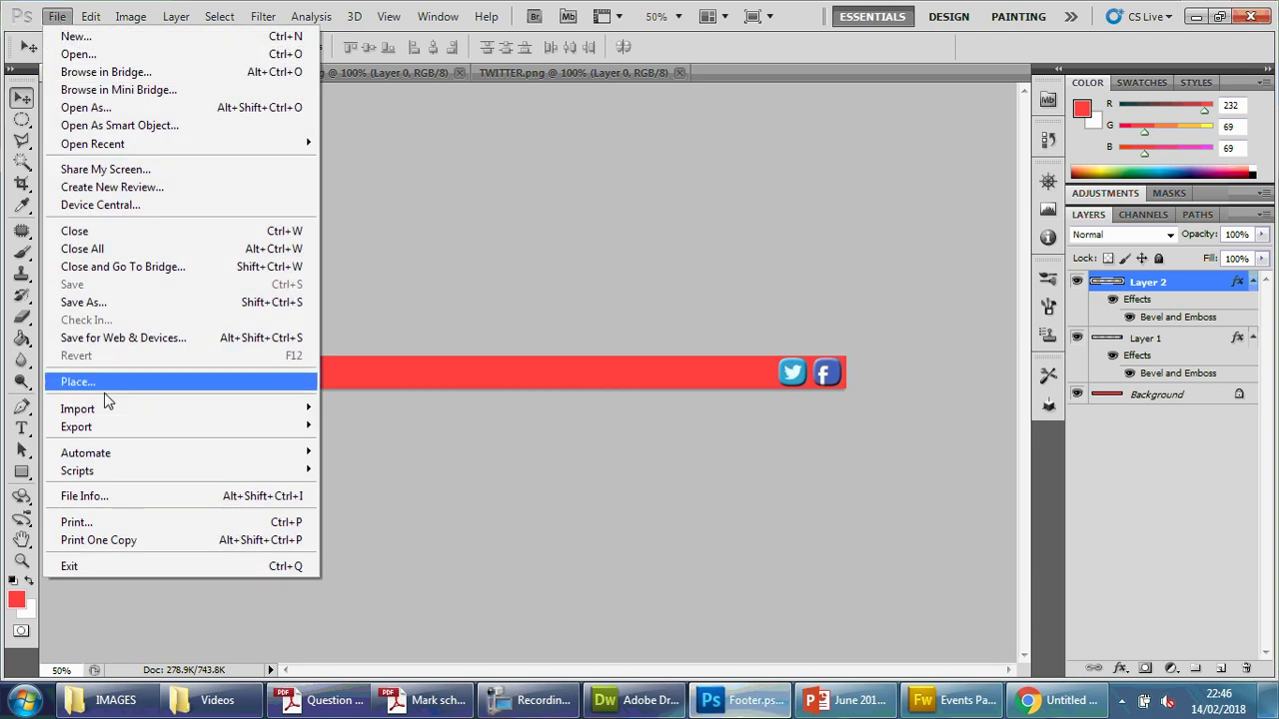
left_click(158, 342)
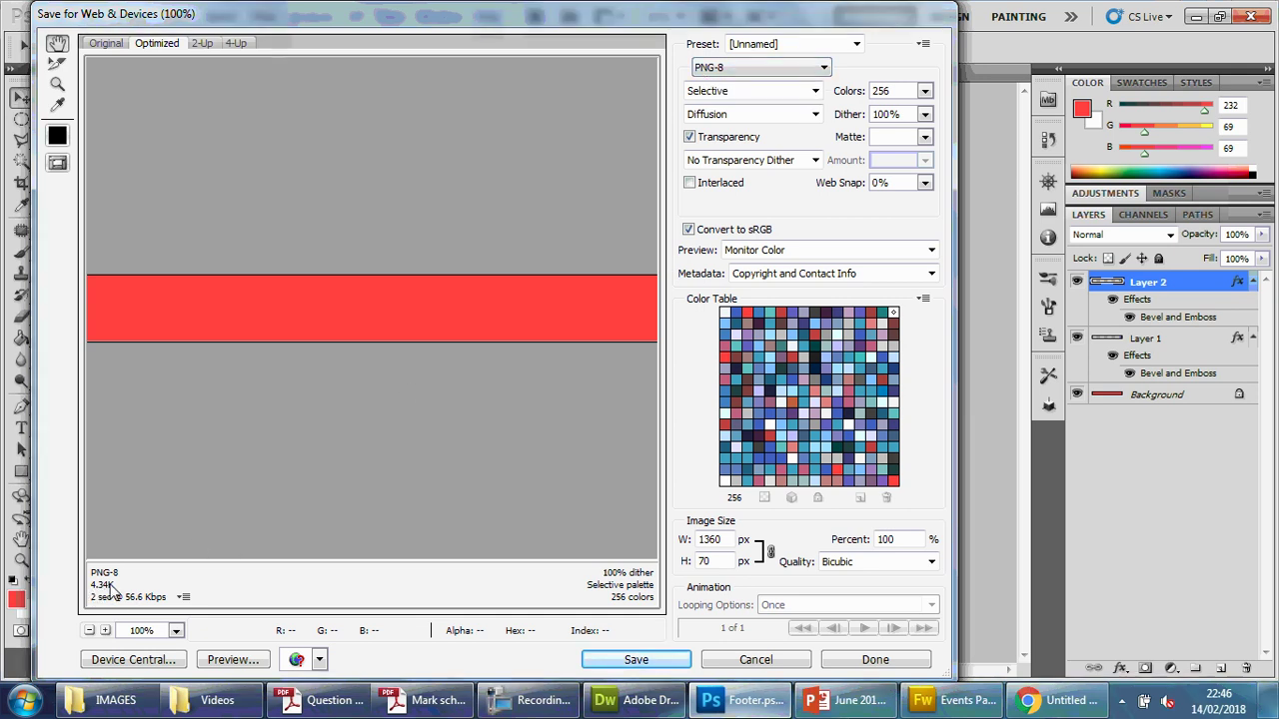
left_click(614, 662)
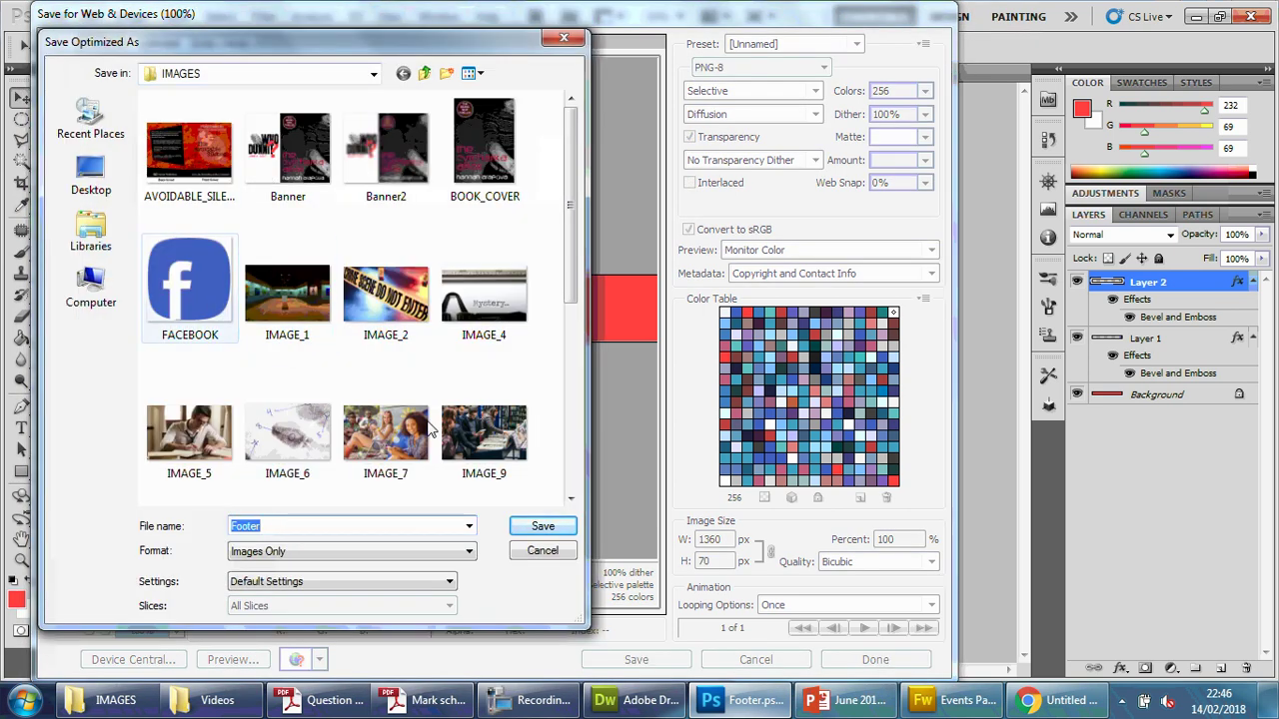
left_click(541, 529)
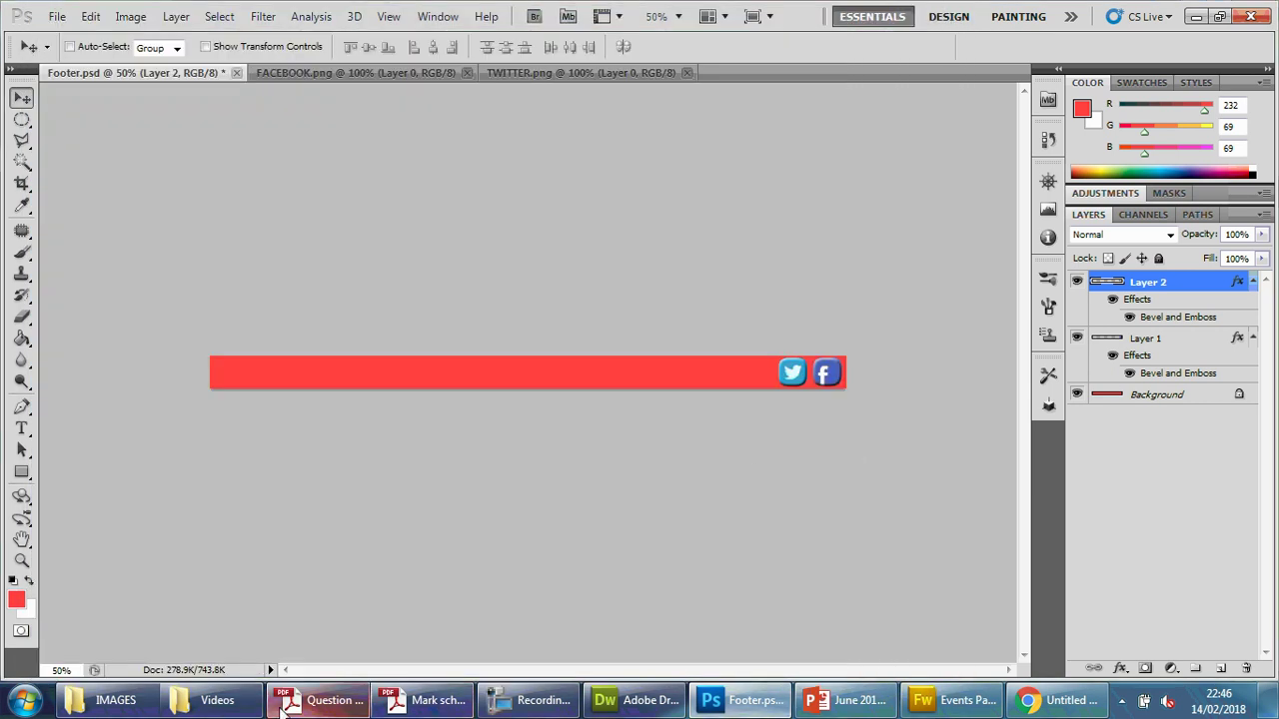
left_click(103, 700)
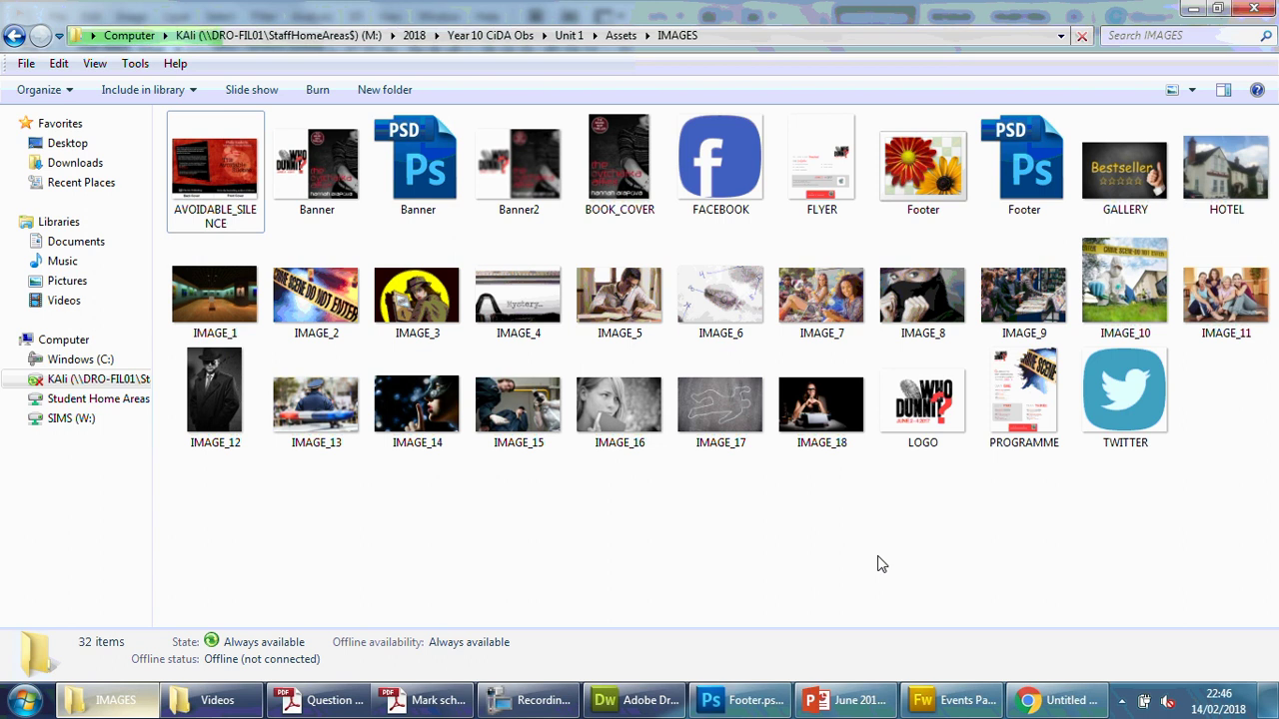
- Confirm the Footer PNG is 1360 × 70 and 5.20 KB, then minimise Explorer and Photoshop
left_click(739, 701)
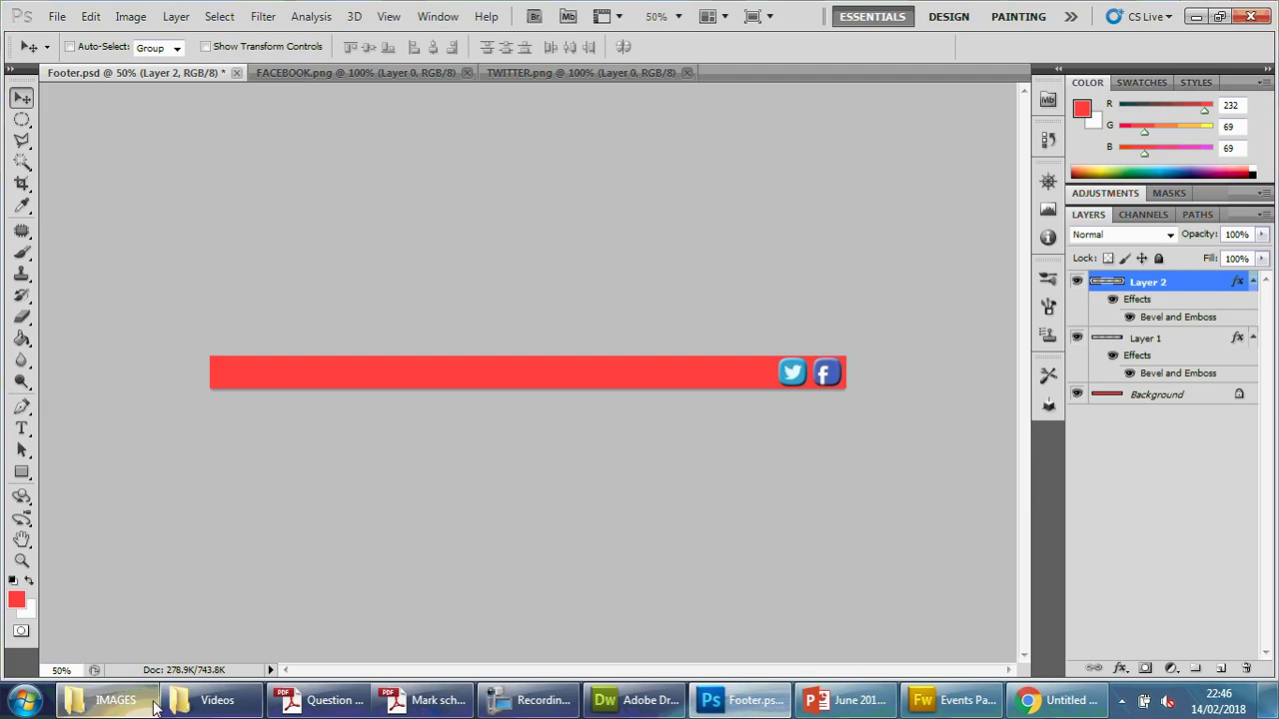
left_click(102, 700)
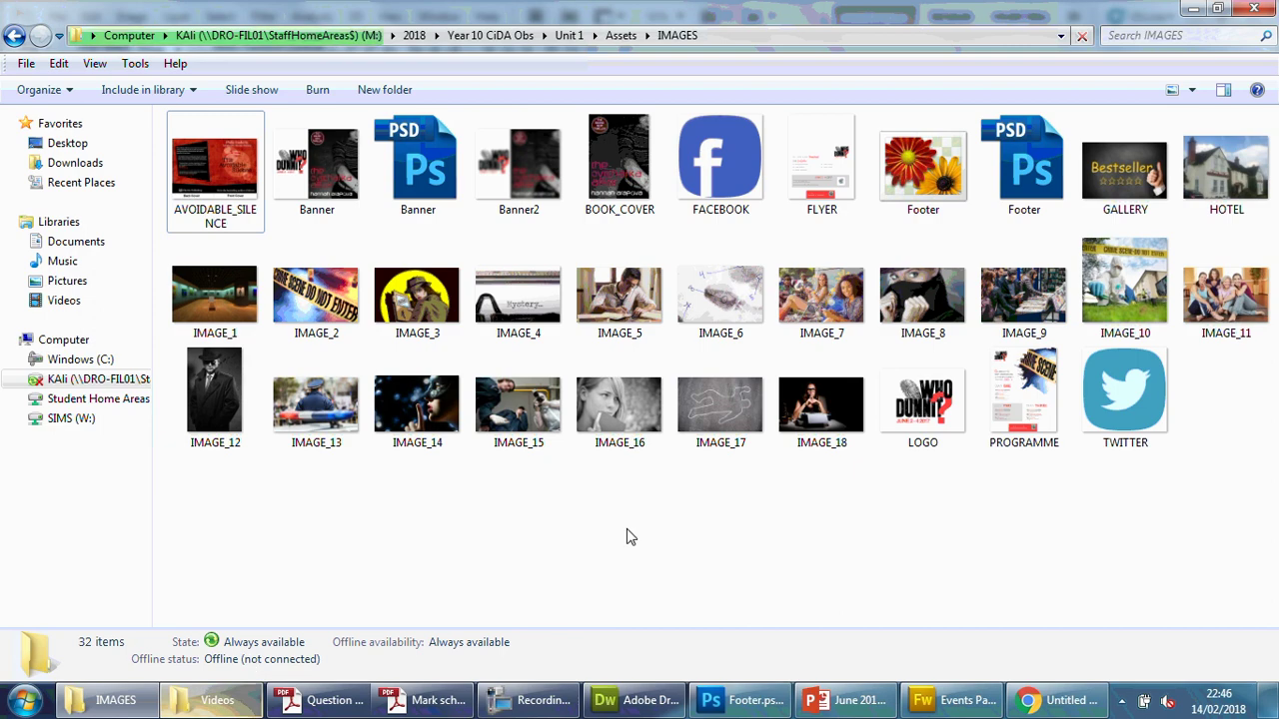
left_click(924, 188)
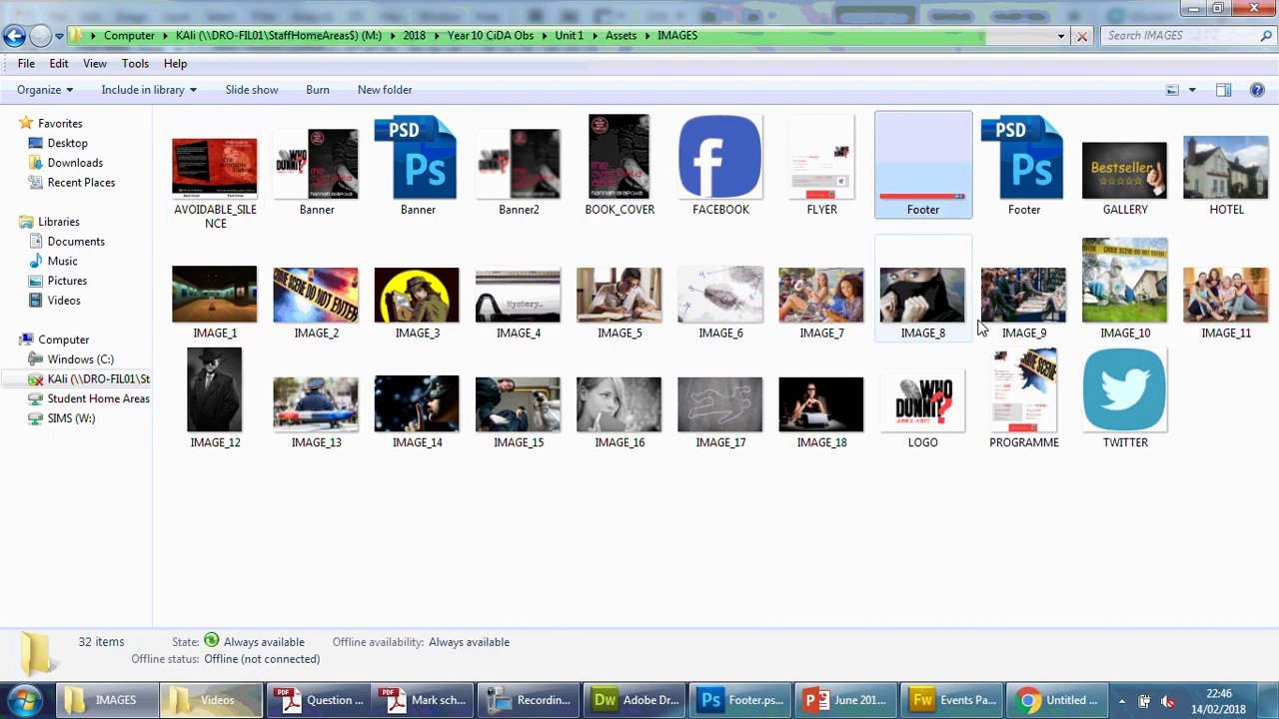
left_click(1194, 8)
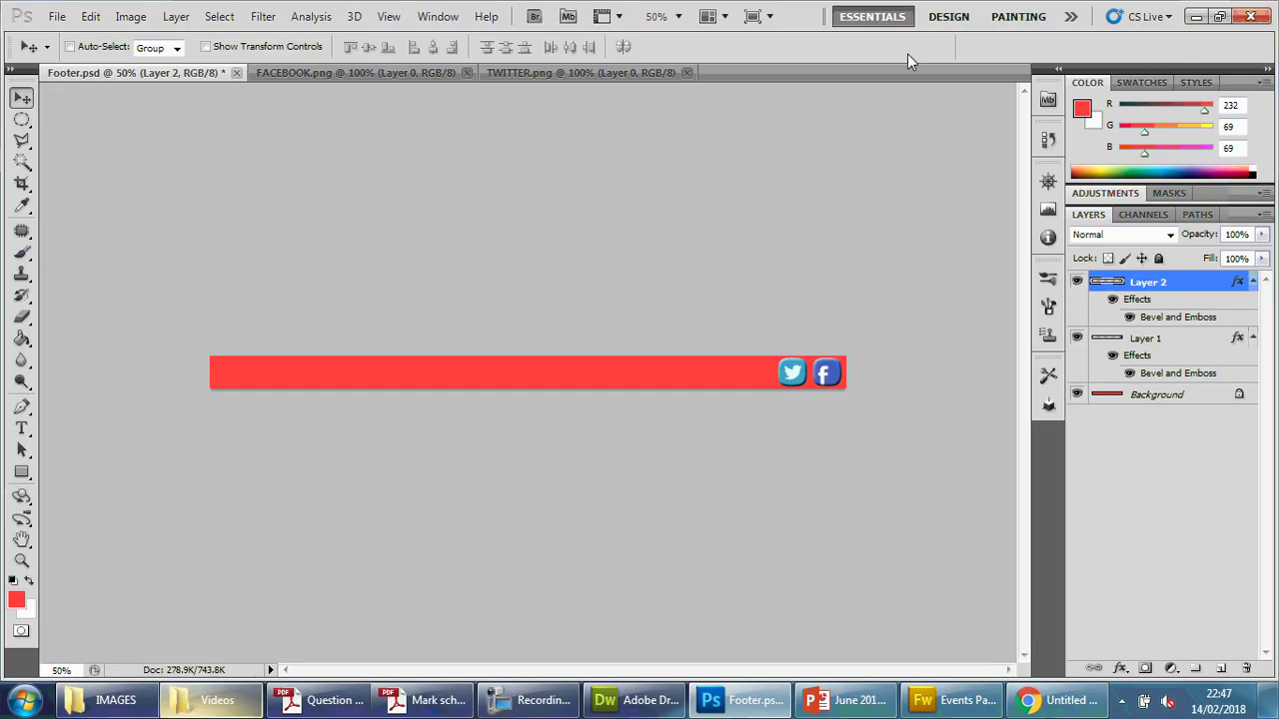
left_click(1196, 16)
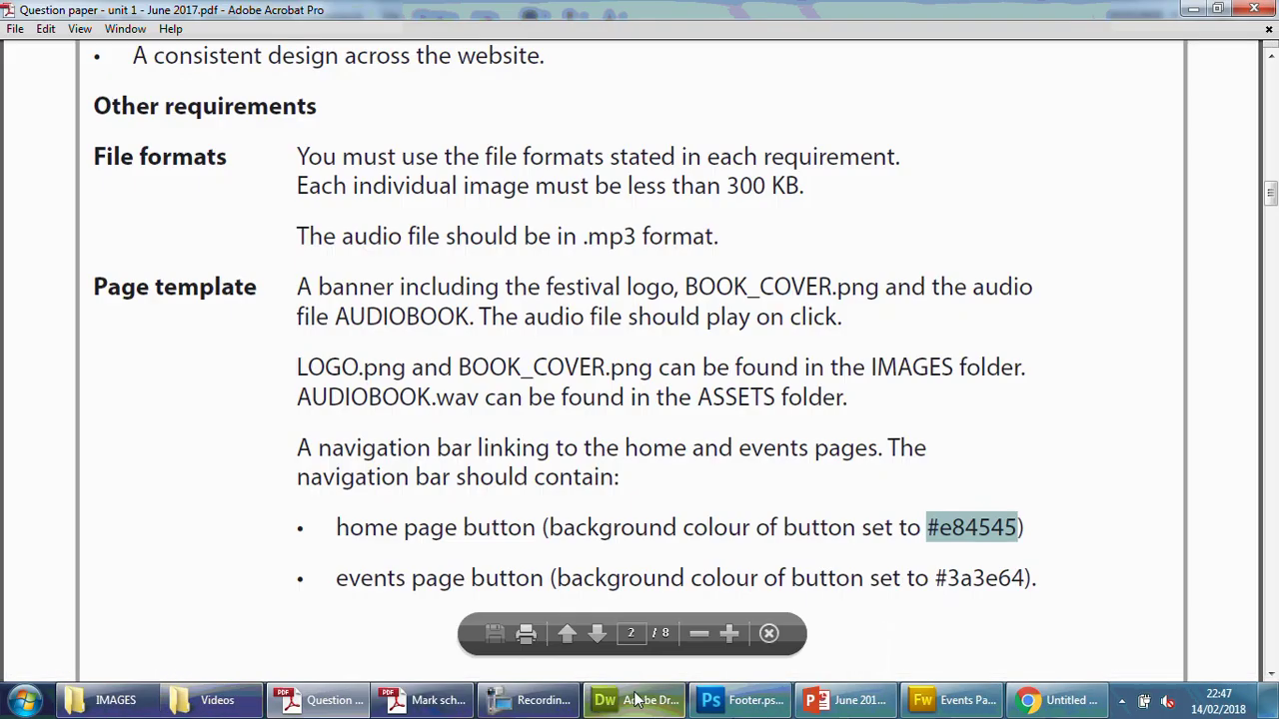
- Set the template's empty bottom cell to Left horizontal and Top vertical alignment
left_click(674, 704)
scroll(623, 433, "down", 3)
left_click(283, 507)
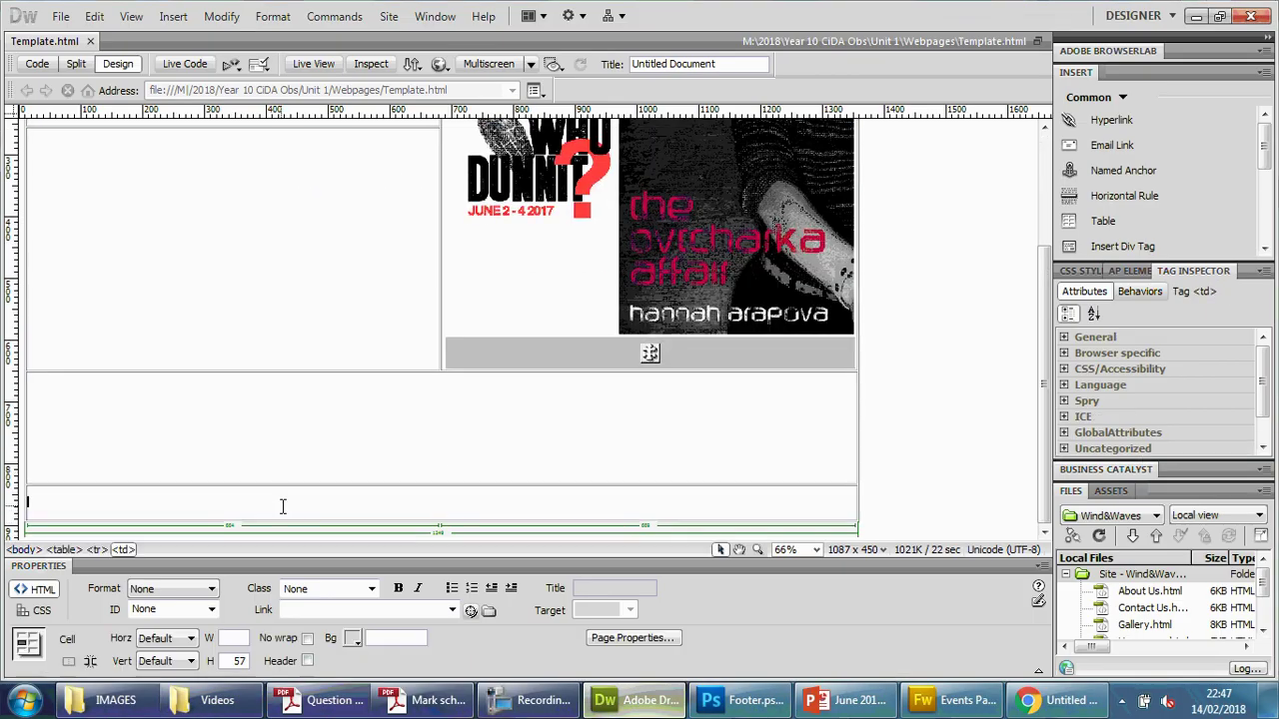
left_click(186, 640)
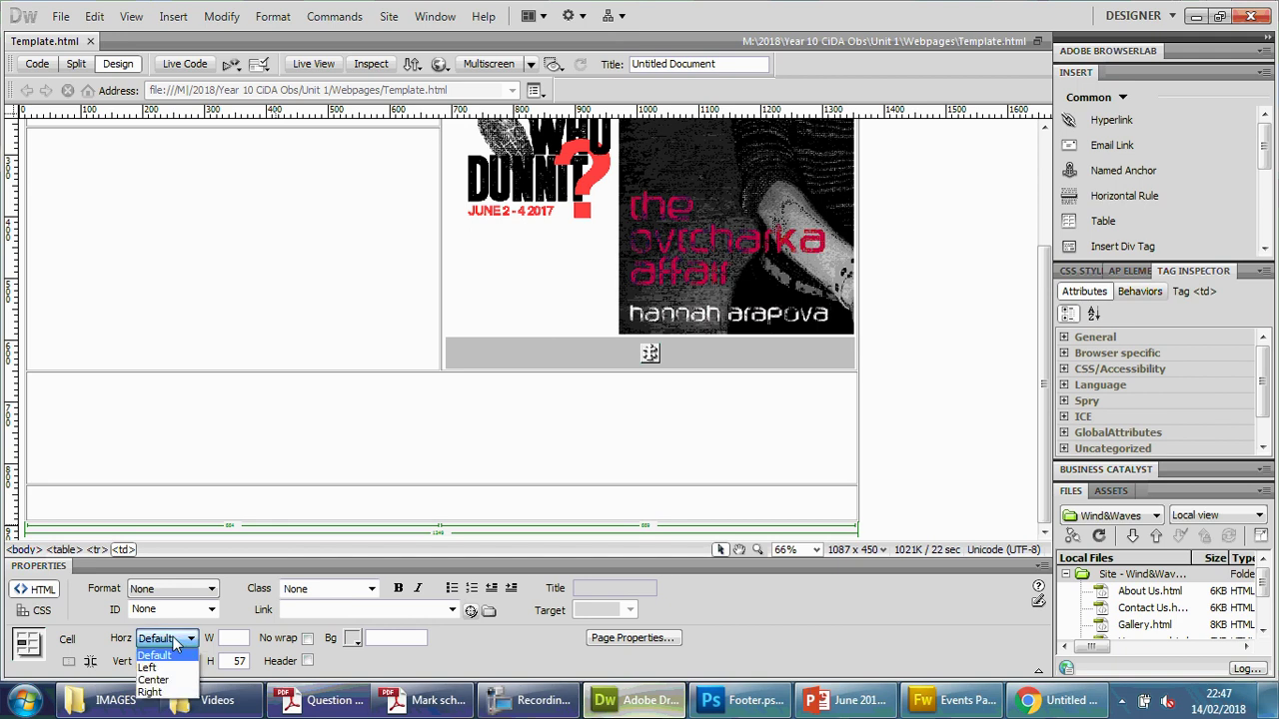
left_click(147, 668)
left_click(175, 661)
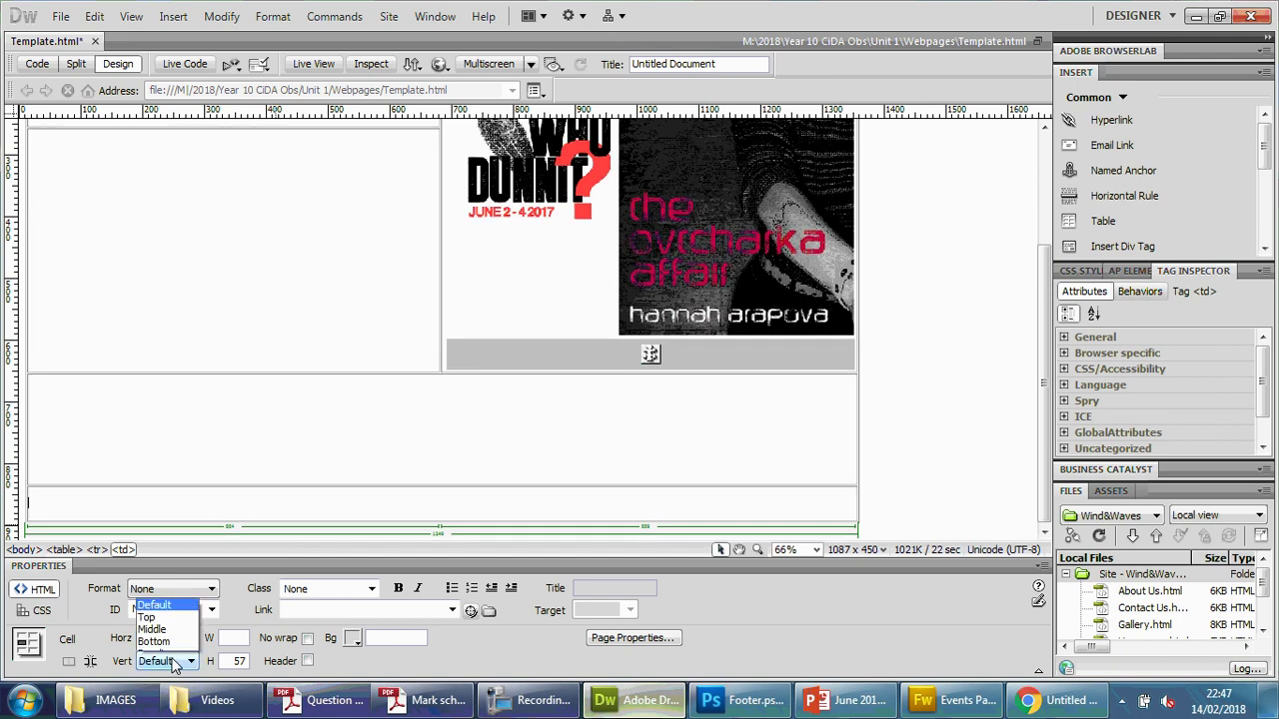
left_click(148, 607)
- Insert Footer.png from Assets/IMAGES into the cell, without copying, with alternate text Footer
left_click(172, 17)
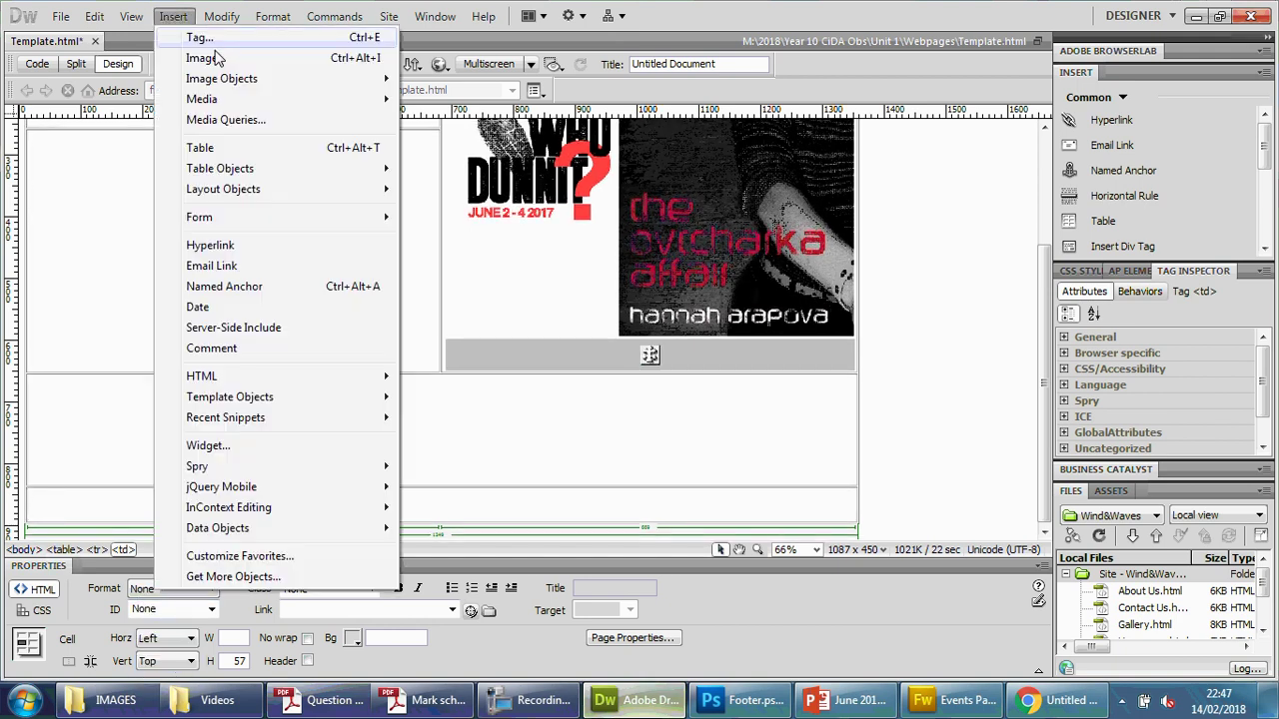
left_click(205, 58)
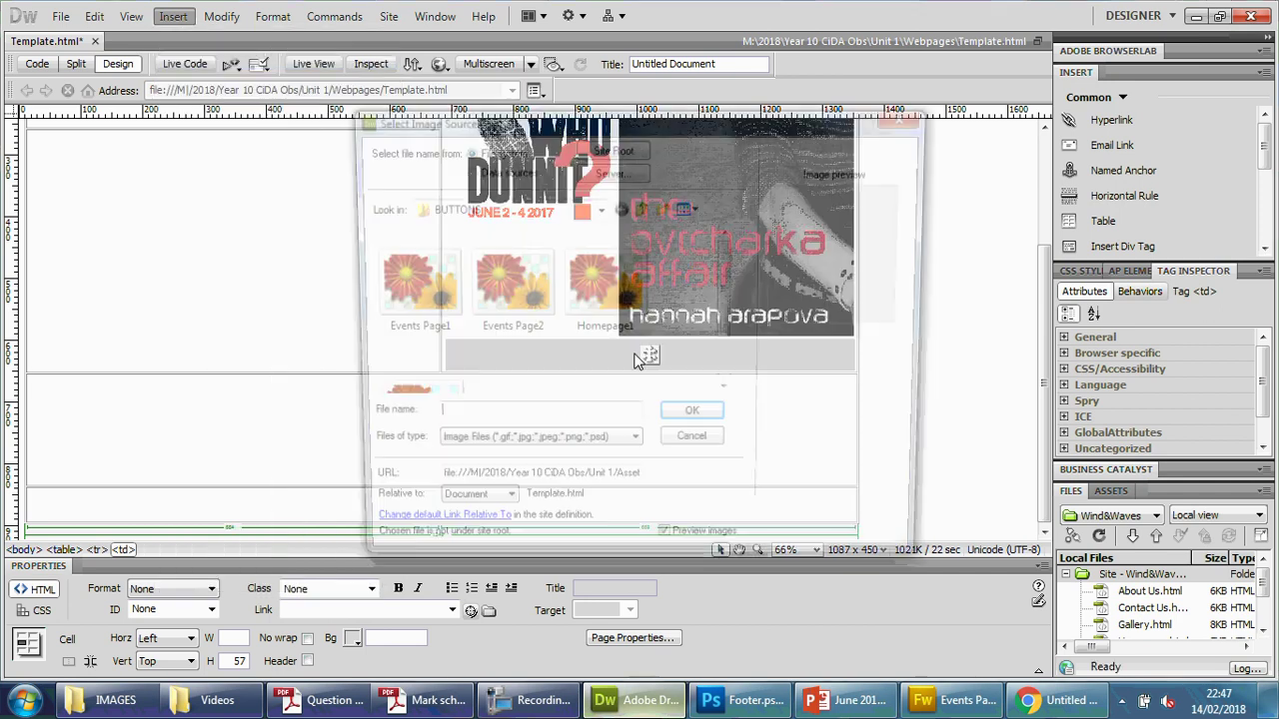
left_click_drag(733, 283, 727, 363)
left_click(642, 207)
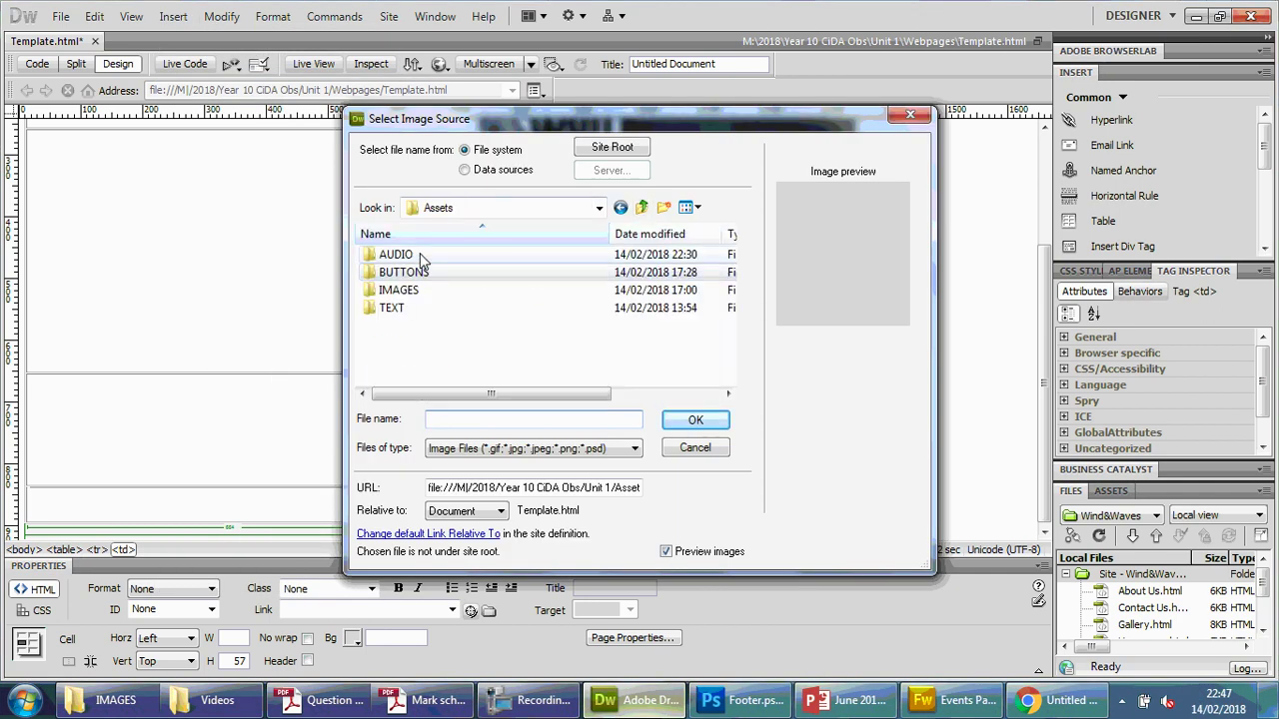
double_click(395, 290)
left_click(728, 395)
left_click(729, 395)
left_click(506, 285)
left_click(696, 420)
left_click(694, 426)
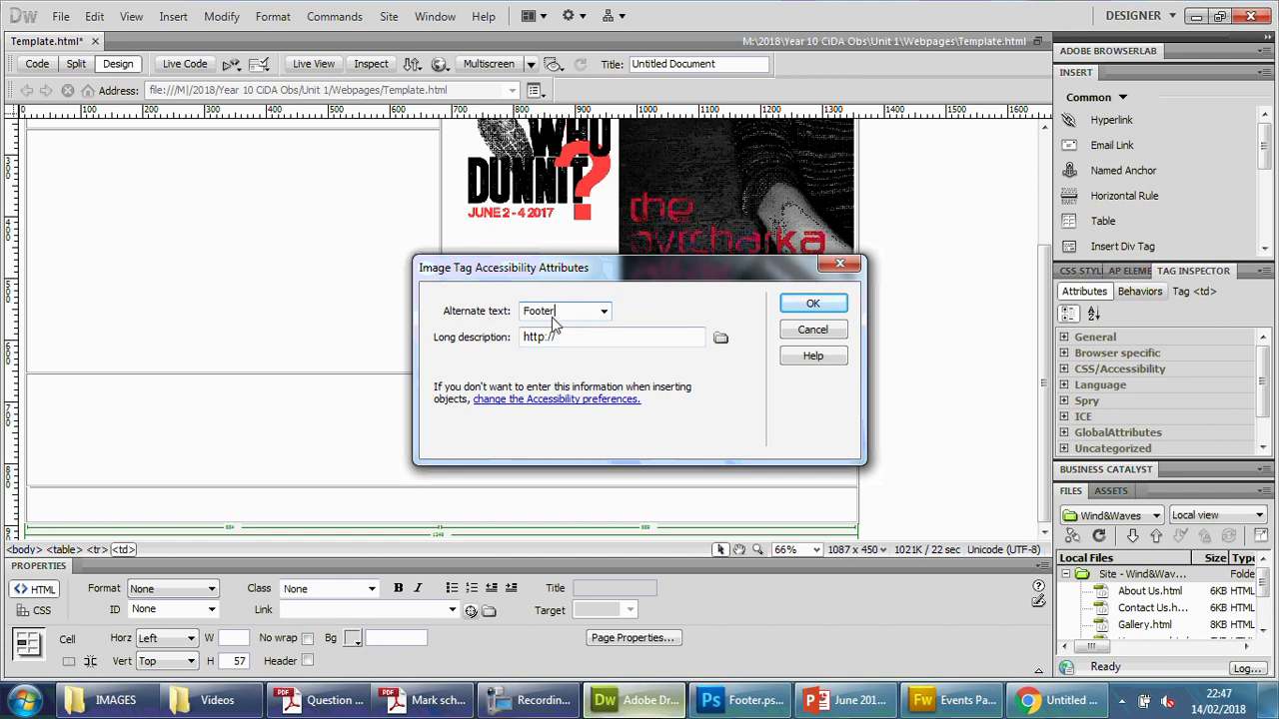
left_click(786, 310)
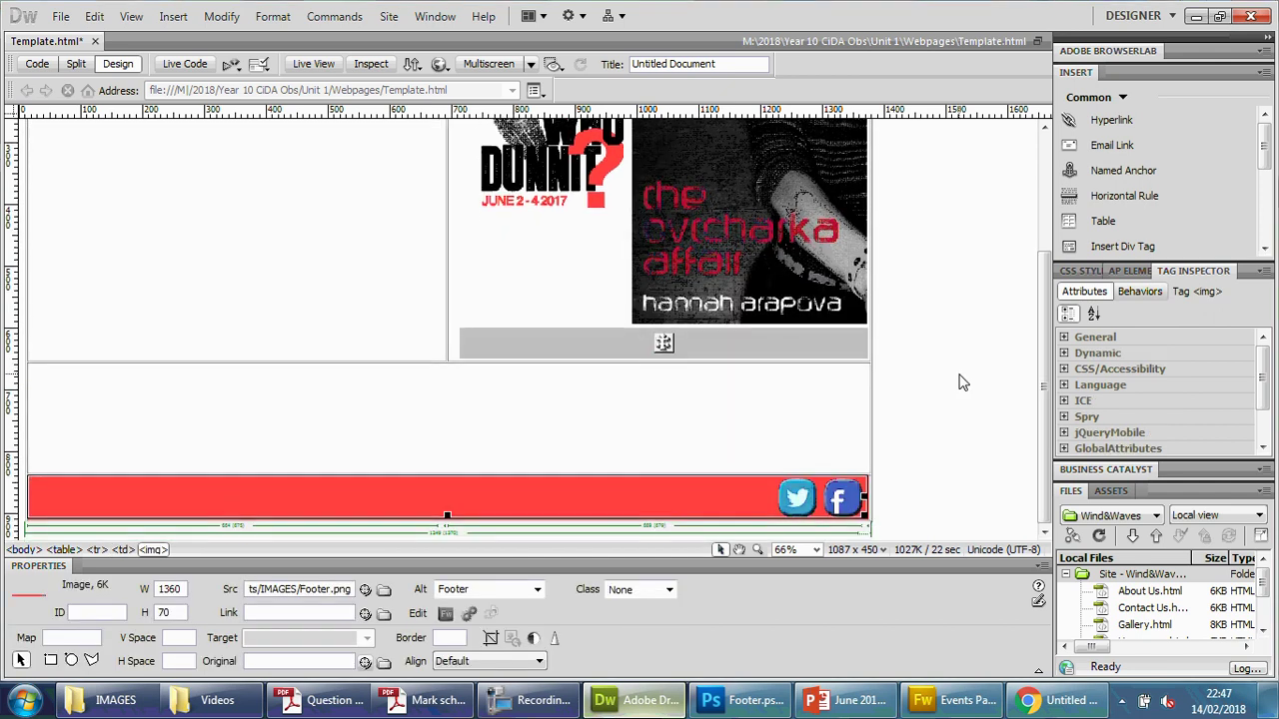
- Apply the 1350 px width to the footer image by clicking off it
scroll(962, 382, "up", 3)
scroll(962, 383, "down", 3)
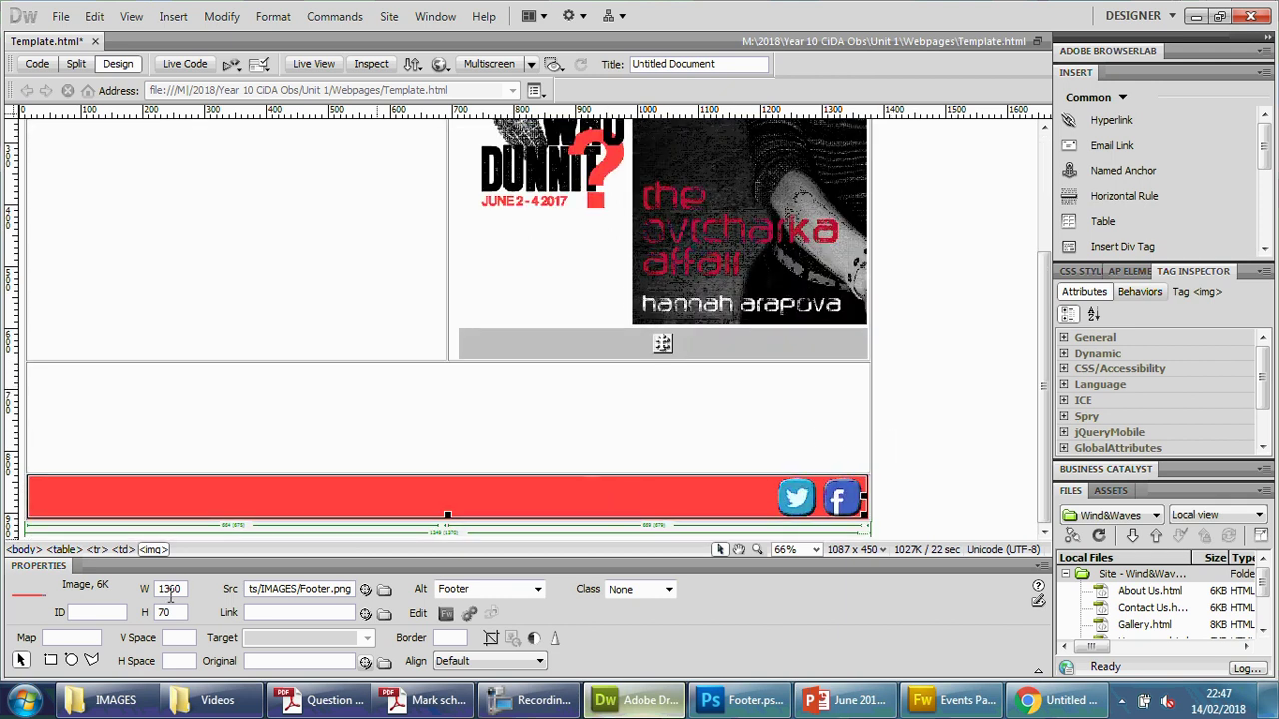
scroll(865, 390, "up", 3)
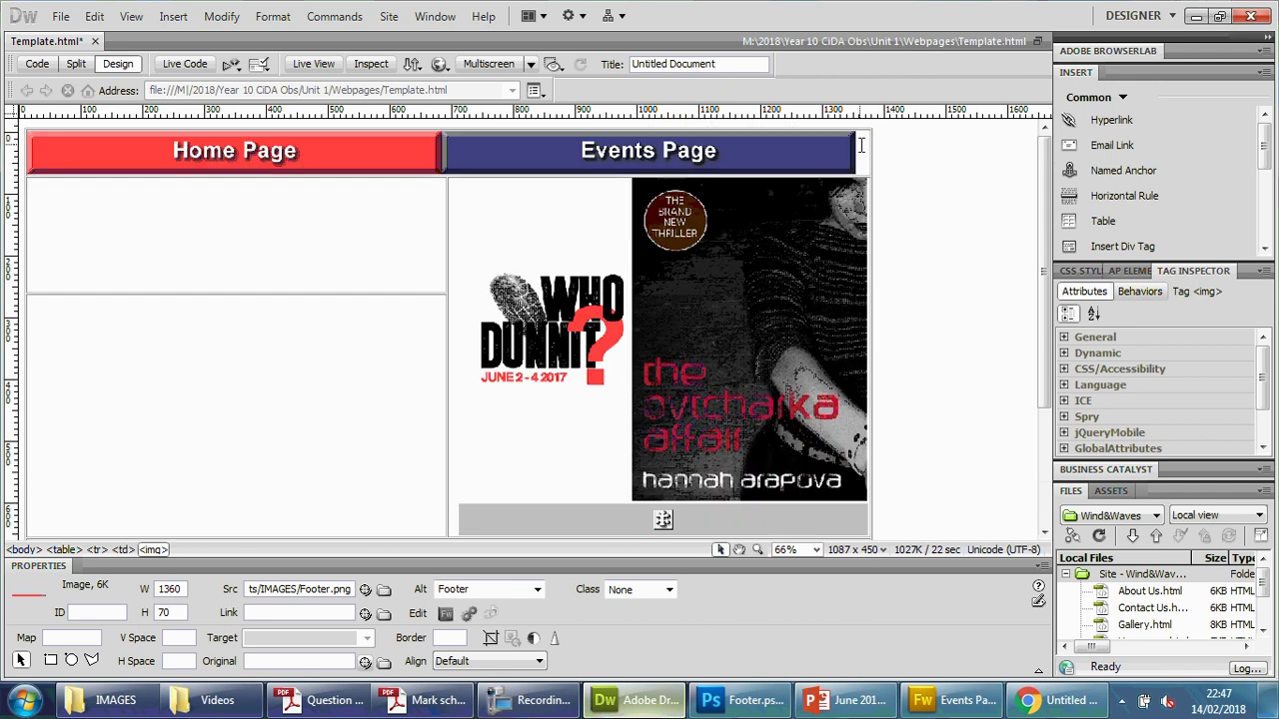
scroll(379, 391, "down", 3)
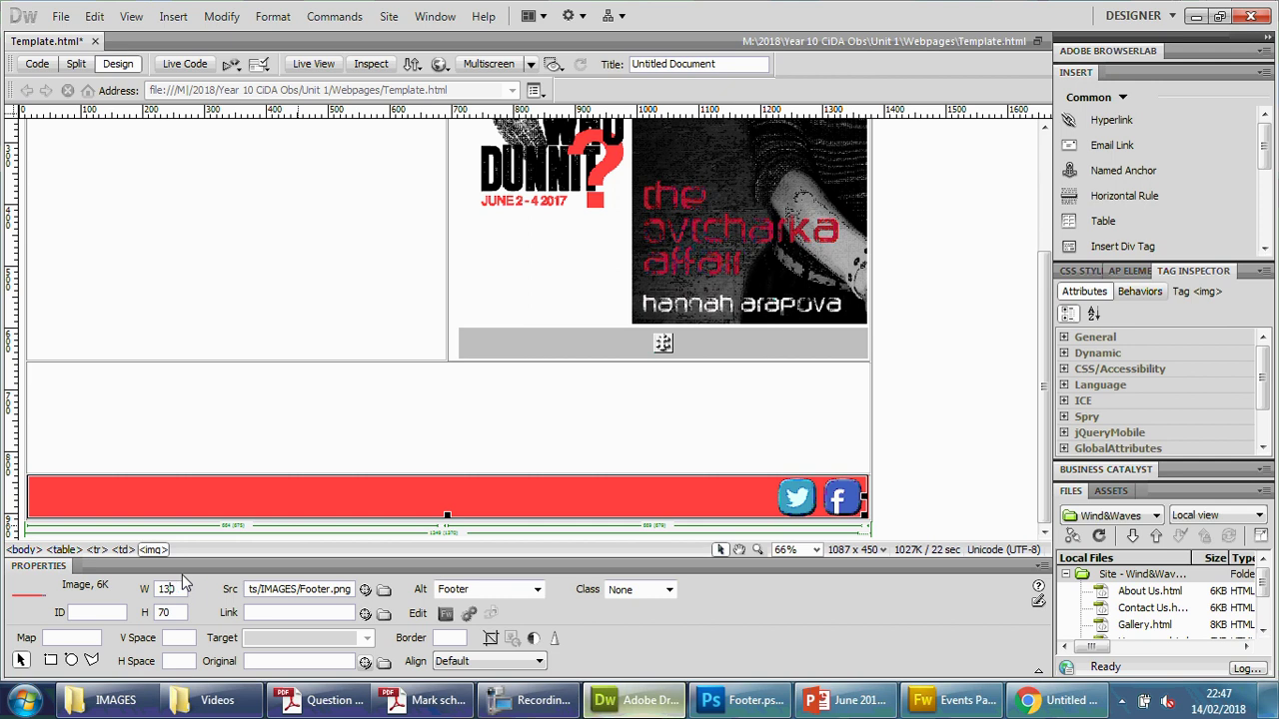
left_click(296, 413)
left_click(937, 404)
- Reselect the footer image to confirm its 1350 px width, then save Template.html
scroll(936, 405, "up", 3)
scroll(937, 406, "down", 3)
scroll(936, 404, "up", 3)
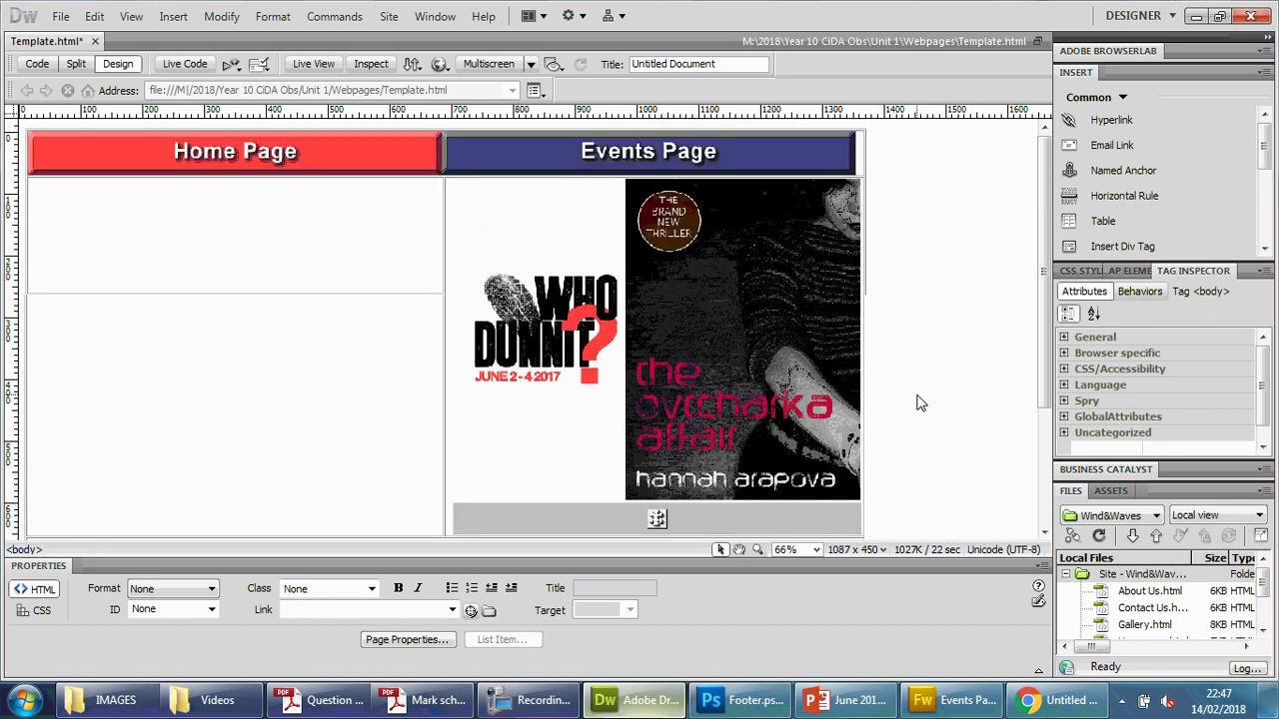
scroll(769, 429, "down", 3)
left_click(630, 497)
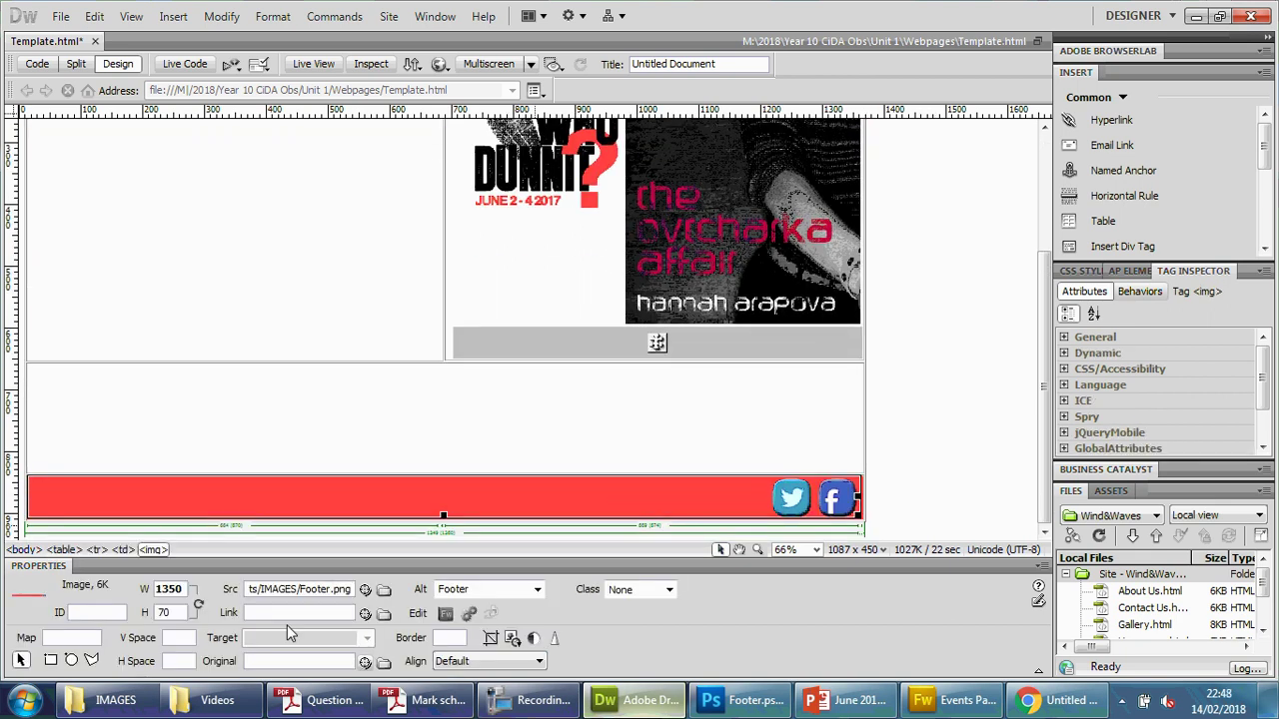
left_click(912, 417)
key("ctrl+s")
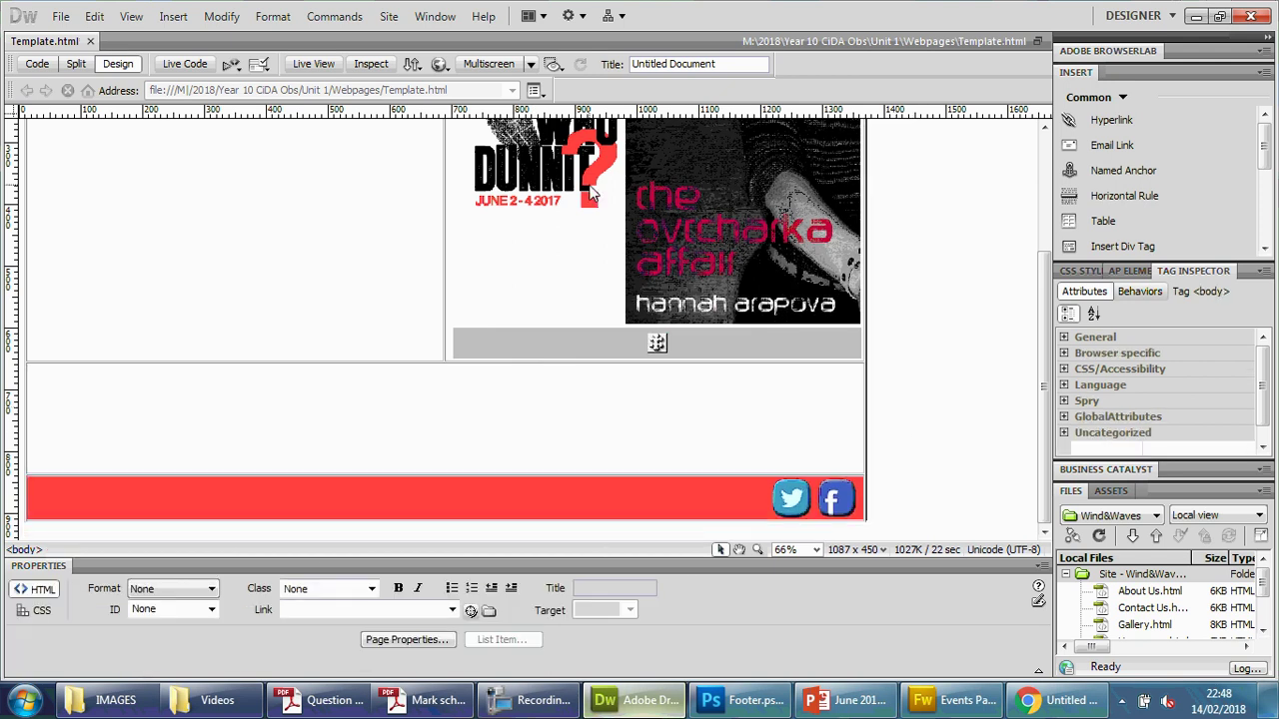
- Preview Template.html in Chrome, reload it full screen, and pause the page video
key("F12")
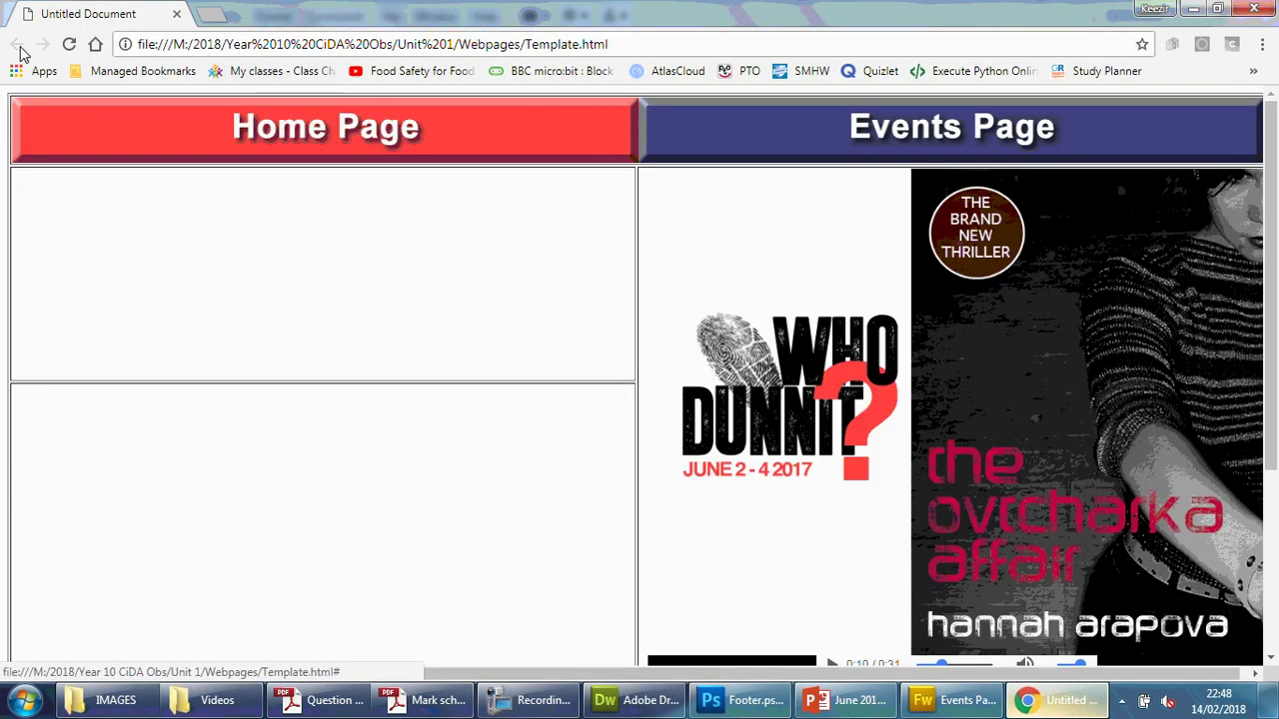
left_click(68, 44)
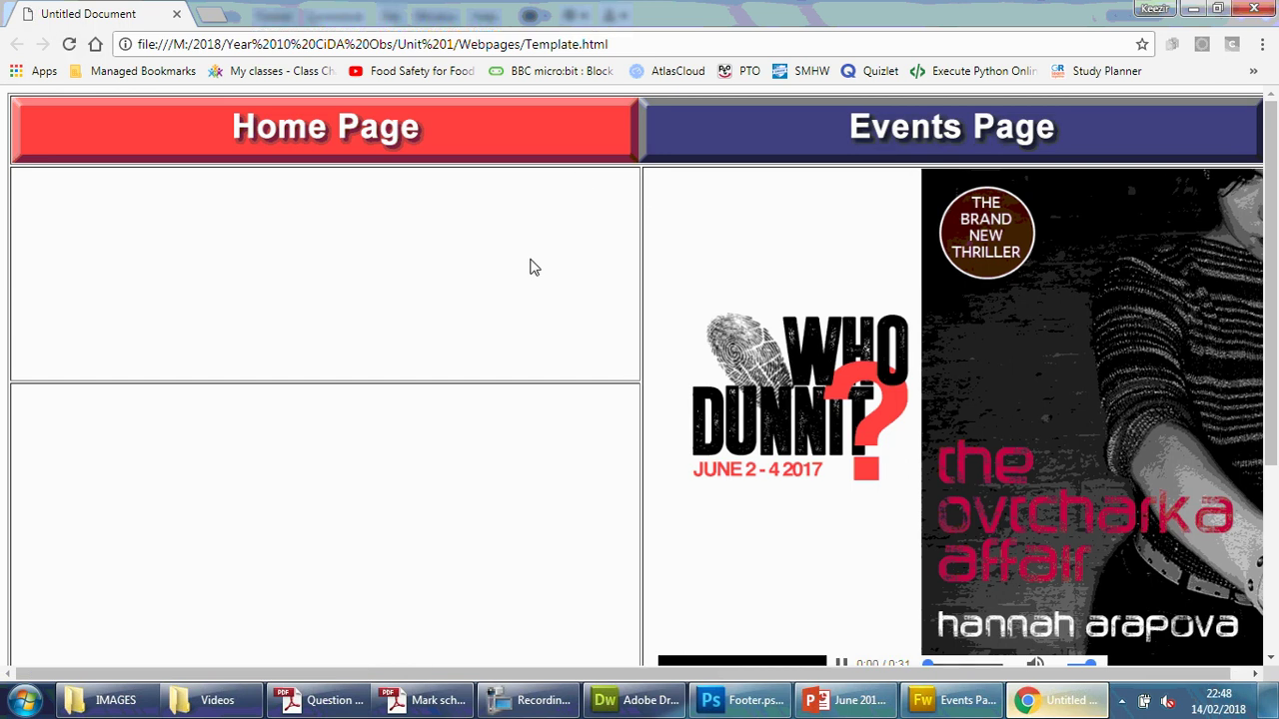
key("F11")
scroll(522, 309, "down", 2)
left_click(841, 408)
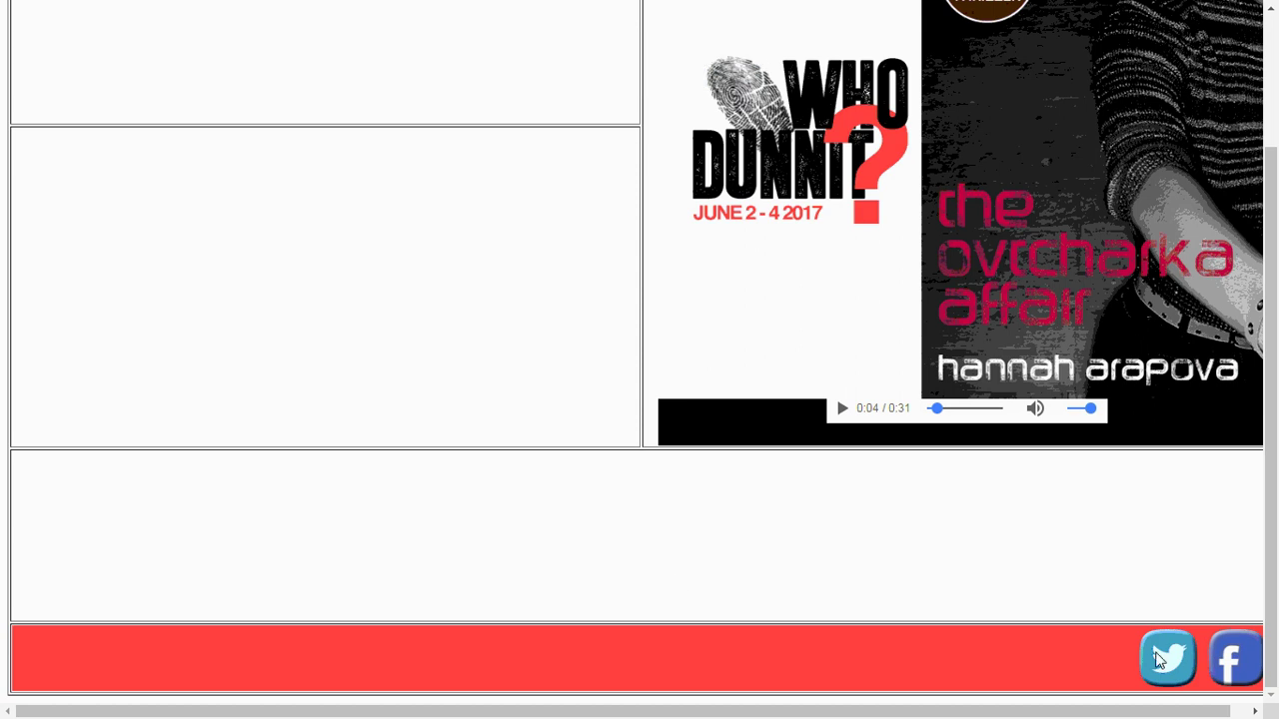
- Inspect the red footer with its Twitter and Facebook icons, then exit full screen
scroll(277, 617, "up", 2)
scroll(216, 627, "down", 2)
scroll(217, 627, "up", 2)
scroll(420, 326, "down", 2)
scroll(478, 400, "up", 1)
scroll(477, 399, "up", 1)
scroll(449, 389, "down", 2)
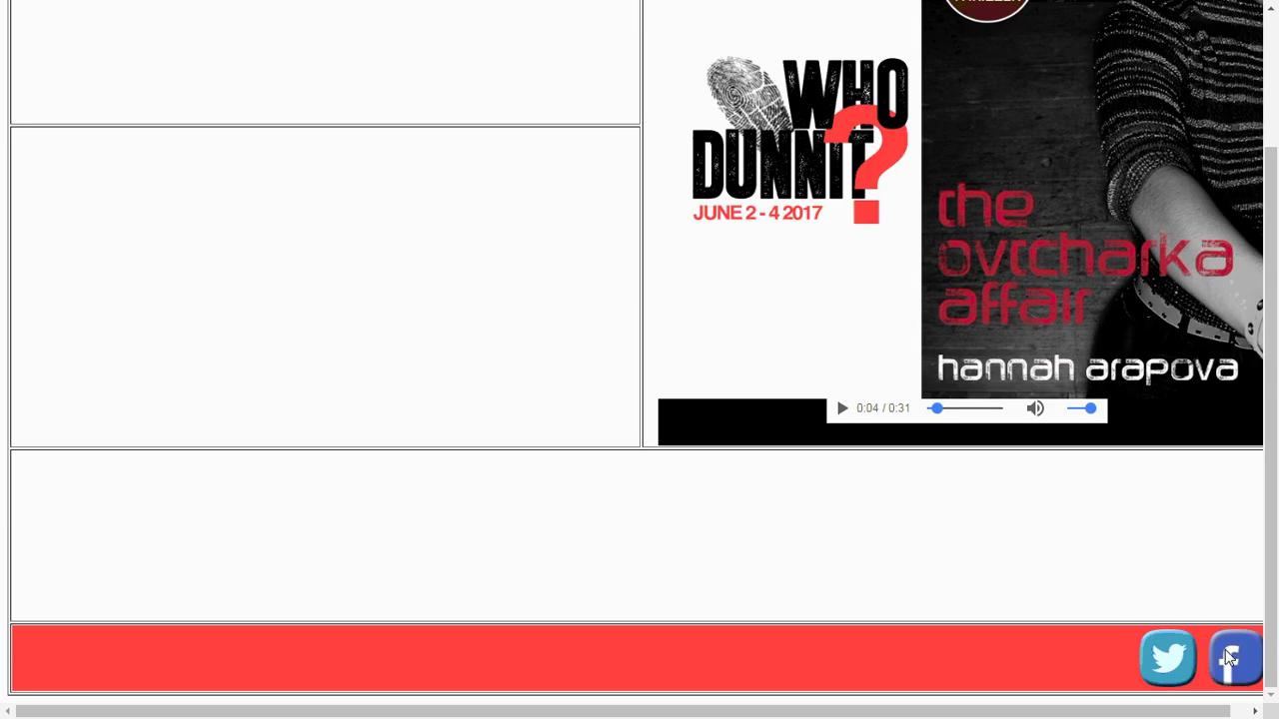
scroll(591, 549, "up", 1)
scroll(588, 543, "down", 1)
scroll(586, 545, "up", 2)
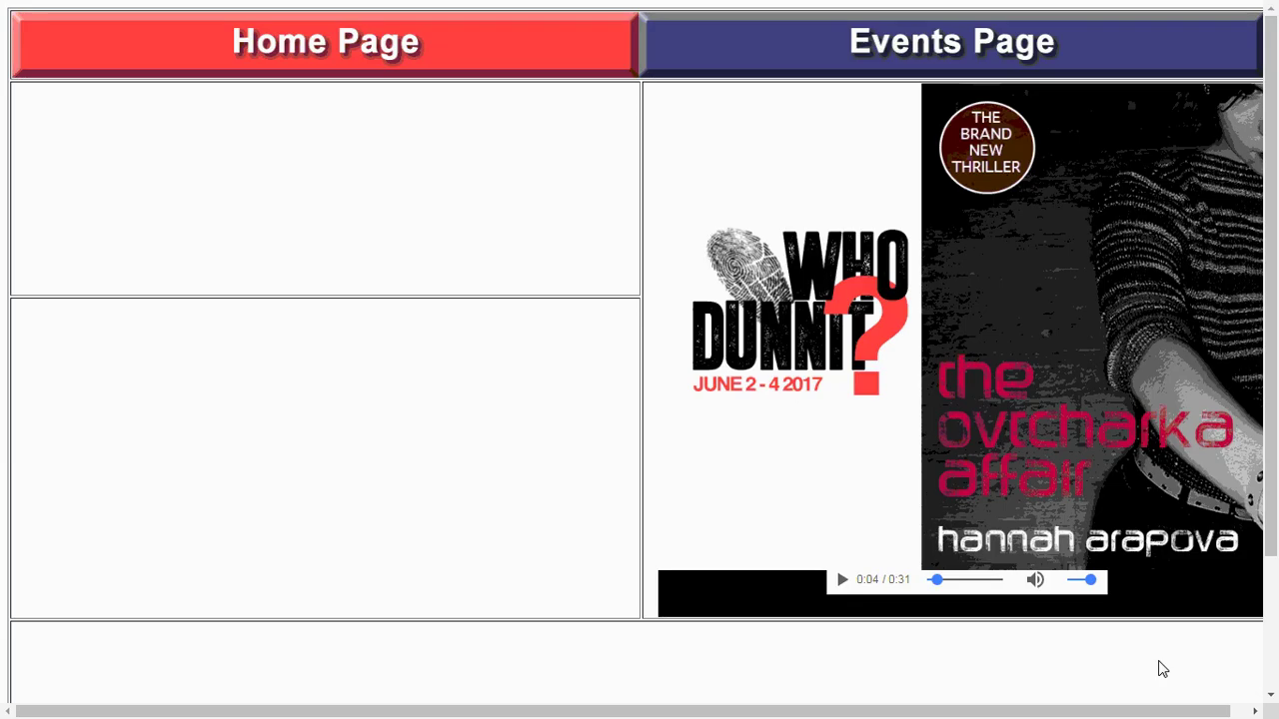
scroll(1156, 674, "down", 2)
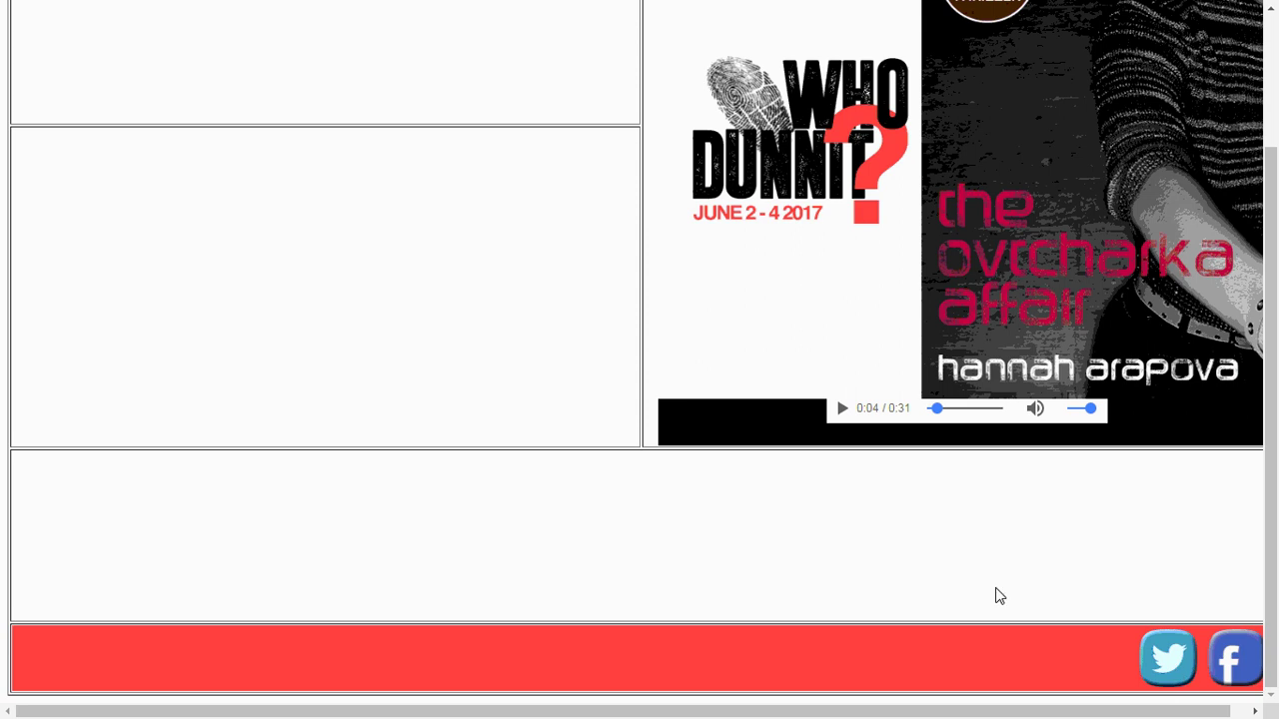
key("F11")
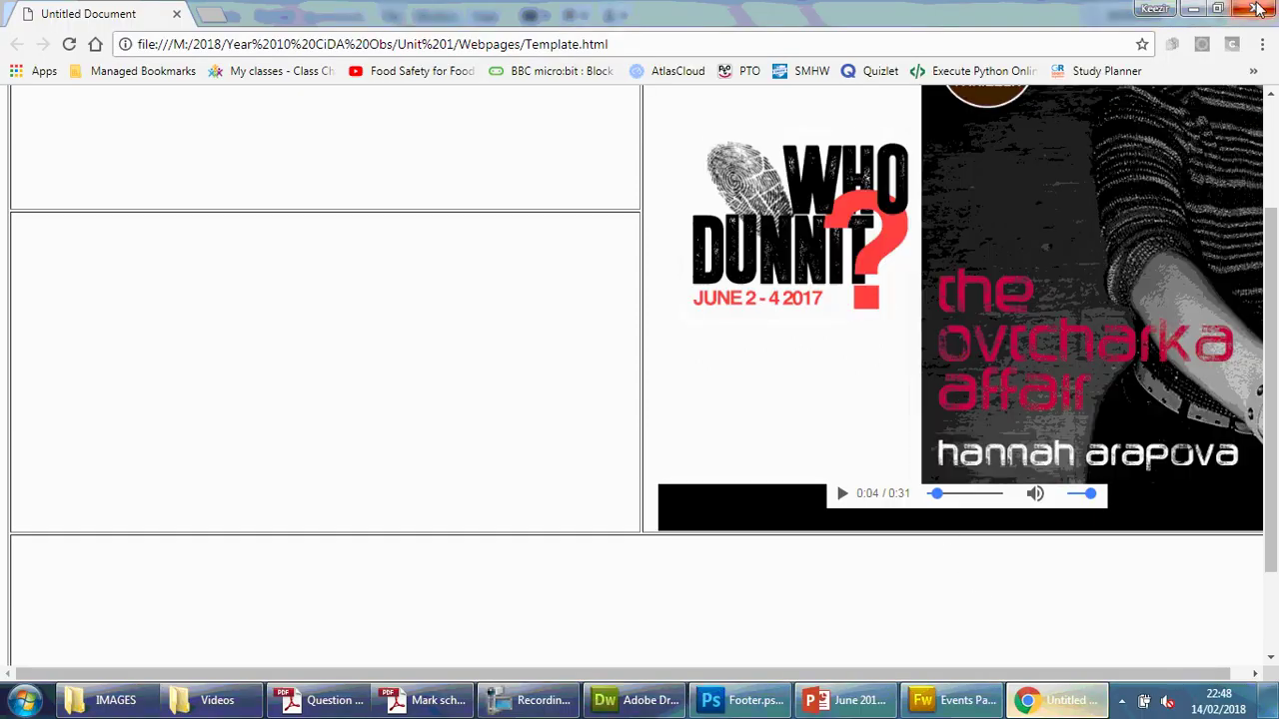
- Back in Dreamweaver, select the footer image and choose the Polygon Hotspot Tool
left_click(1193, 9)
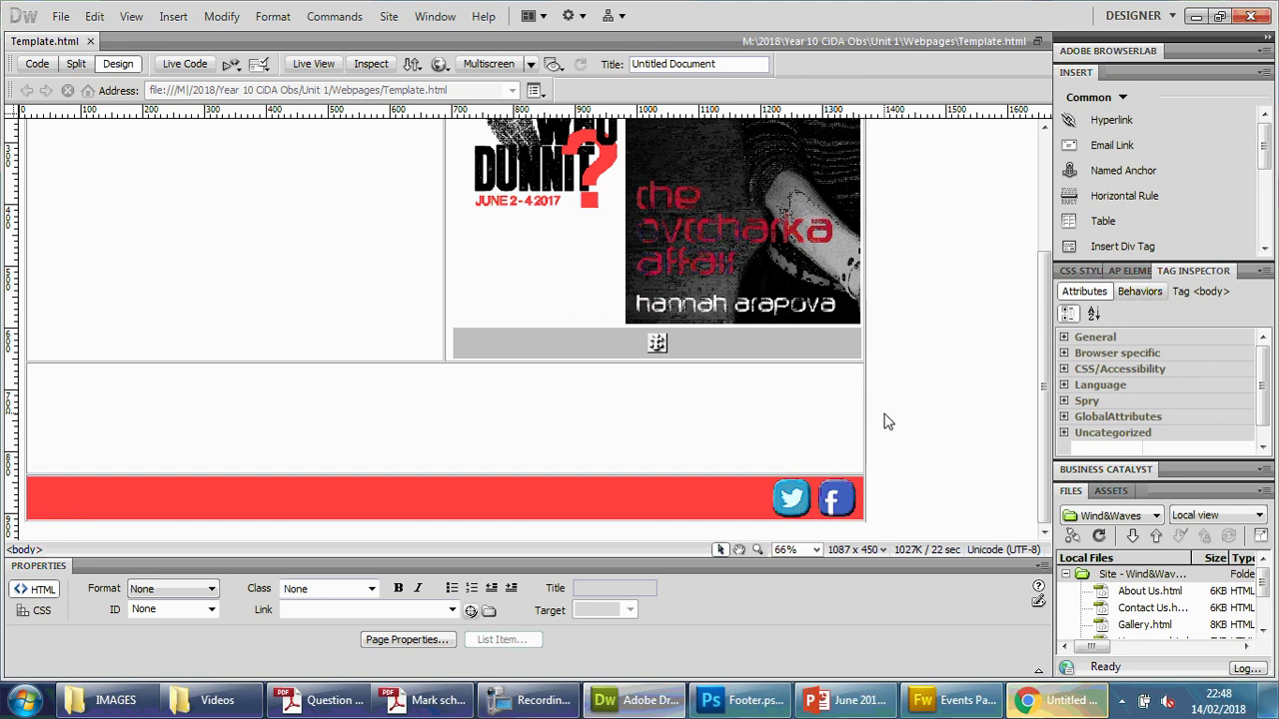
left_click(681, 494)
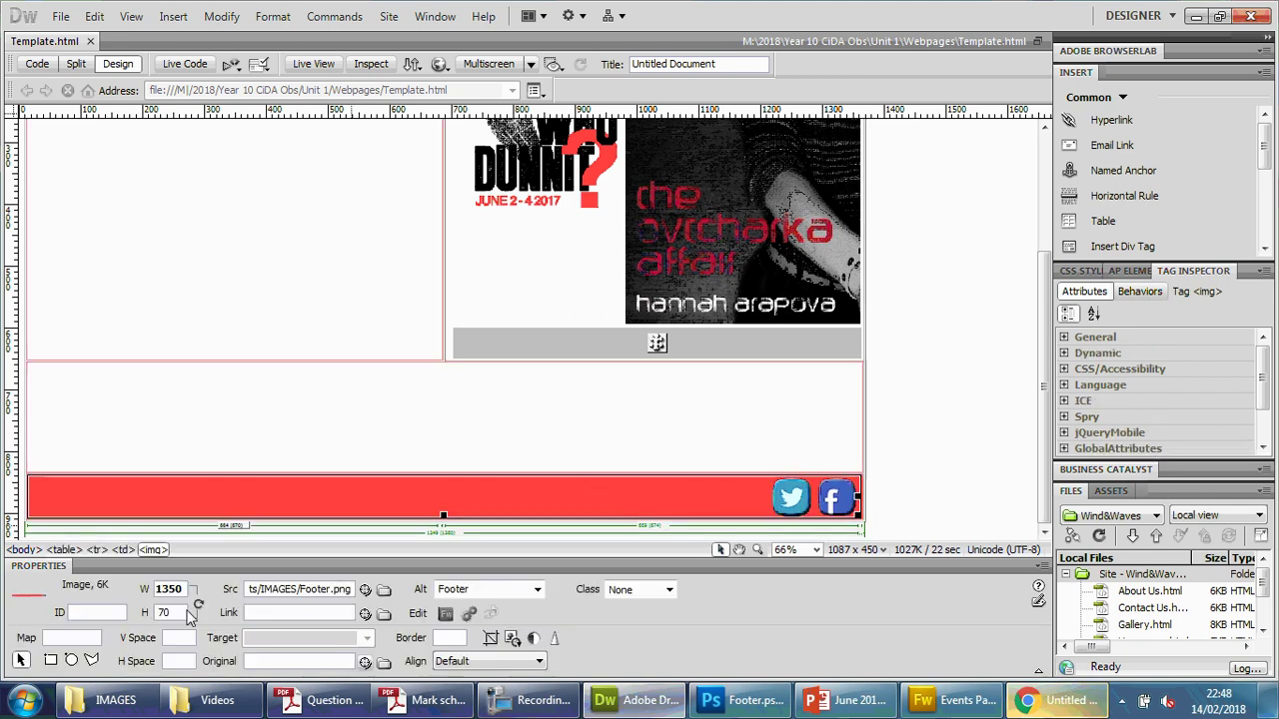
left_click(91, 661)
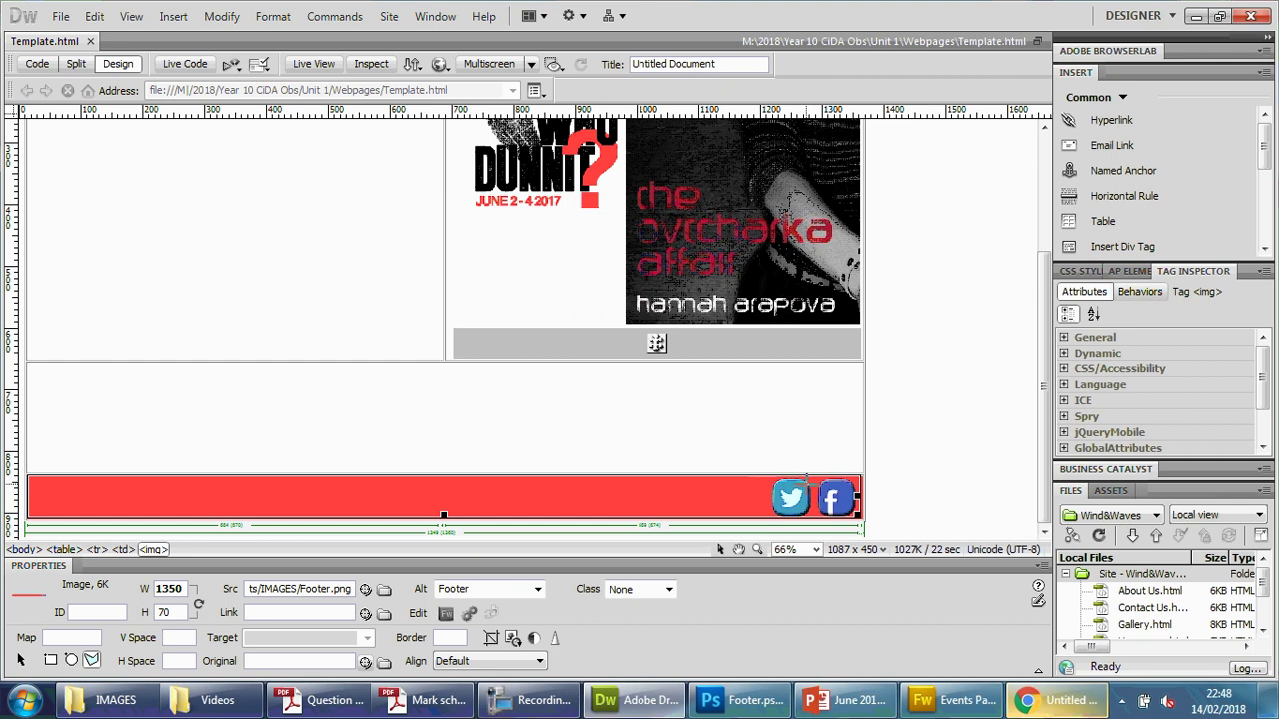
- Zoom the design view to 150% and scroll right to the Twitter and Facebook icons
left_click(816, 549)
left_click(817, 310)
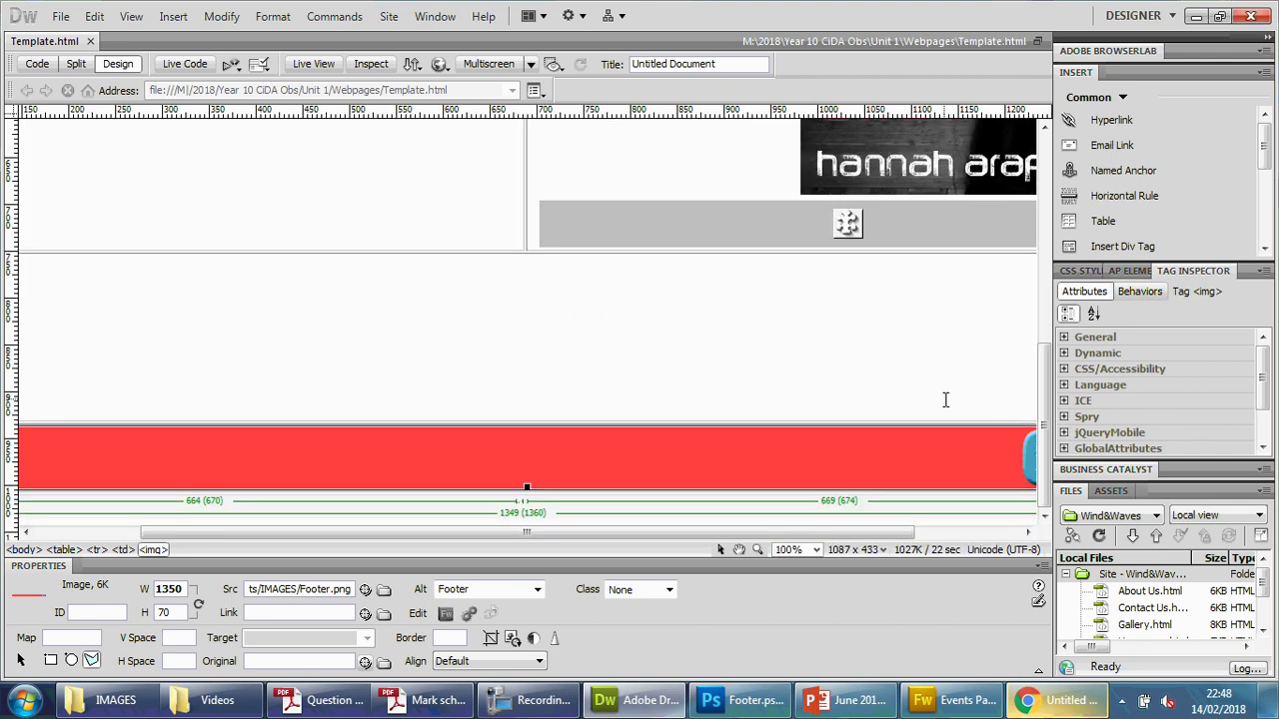
left_click_drag(757, 532, 865, 532)
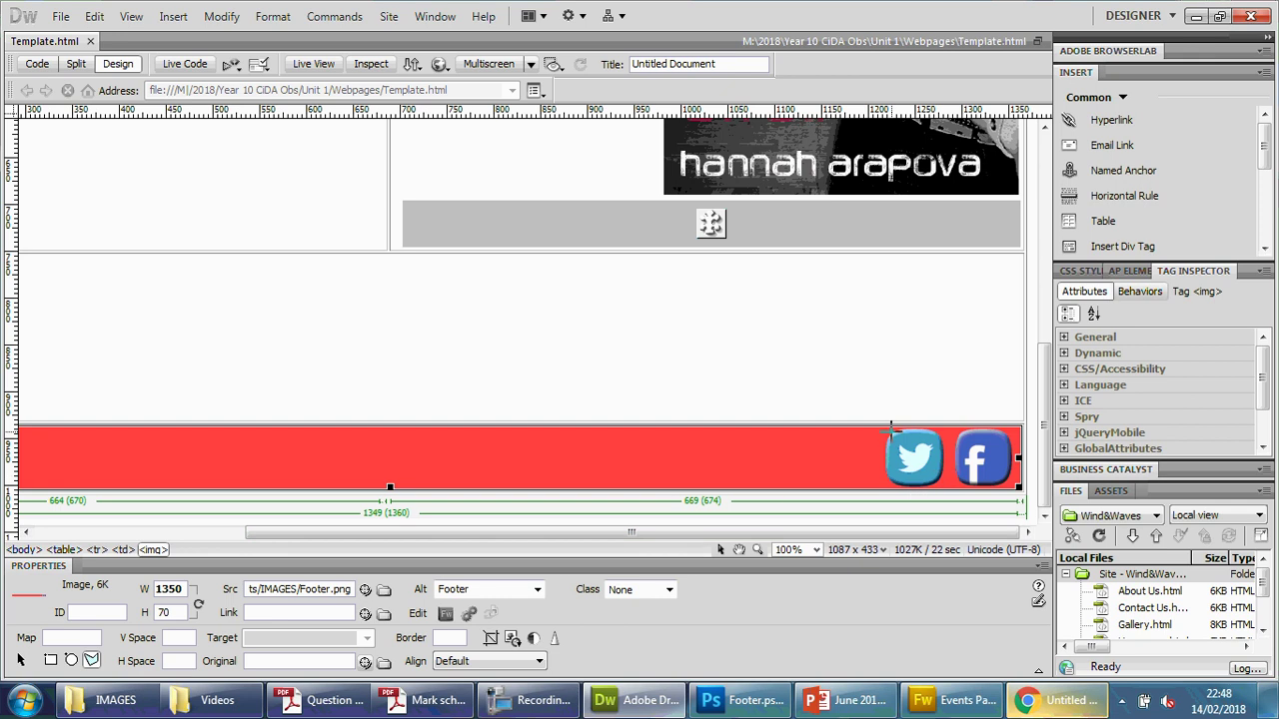
left_click(817, 550)
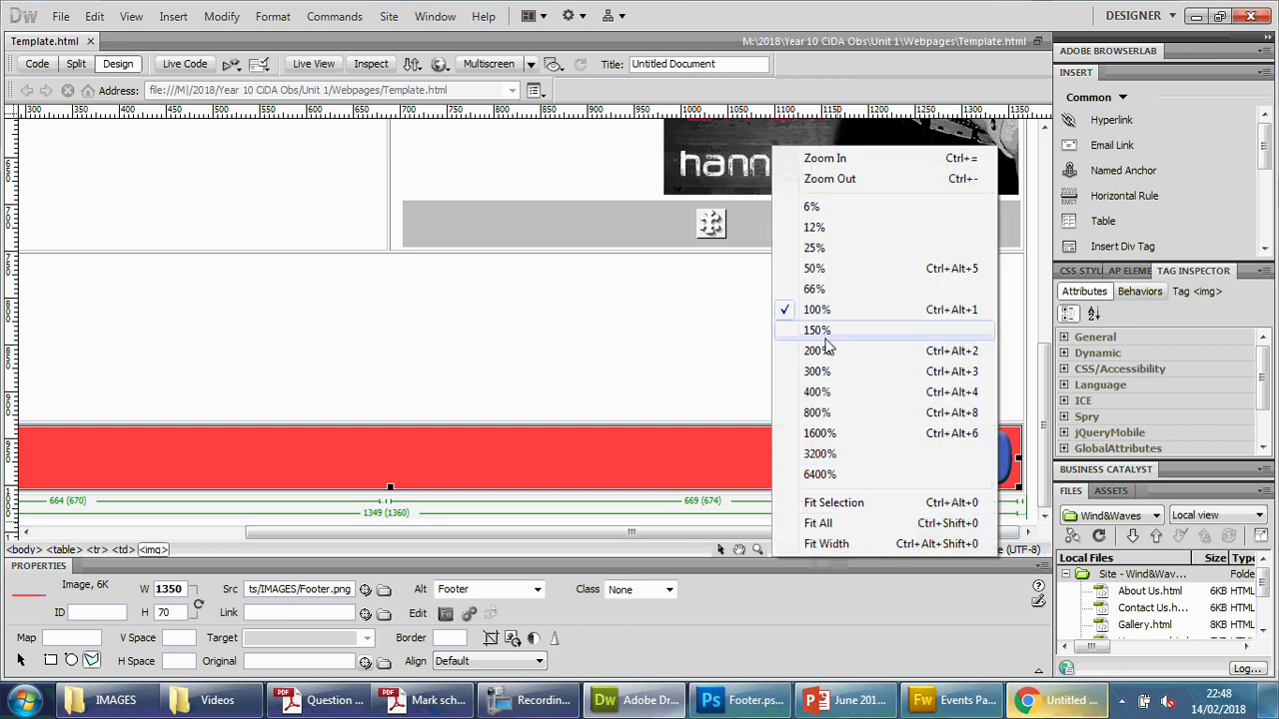
left_click(824, 336)
left_click_drag(749, 533, 1049, 545)
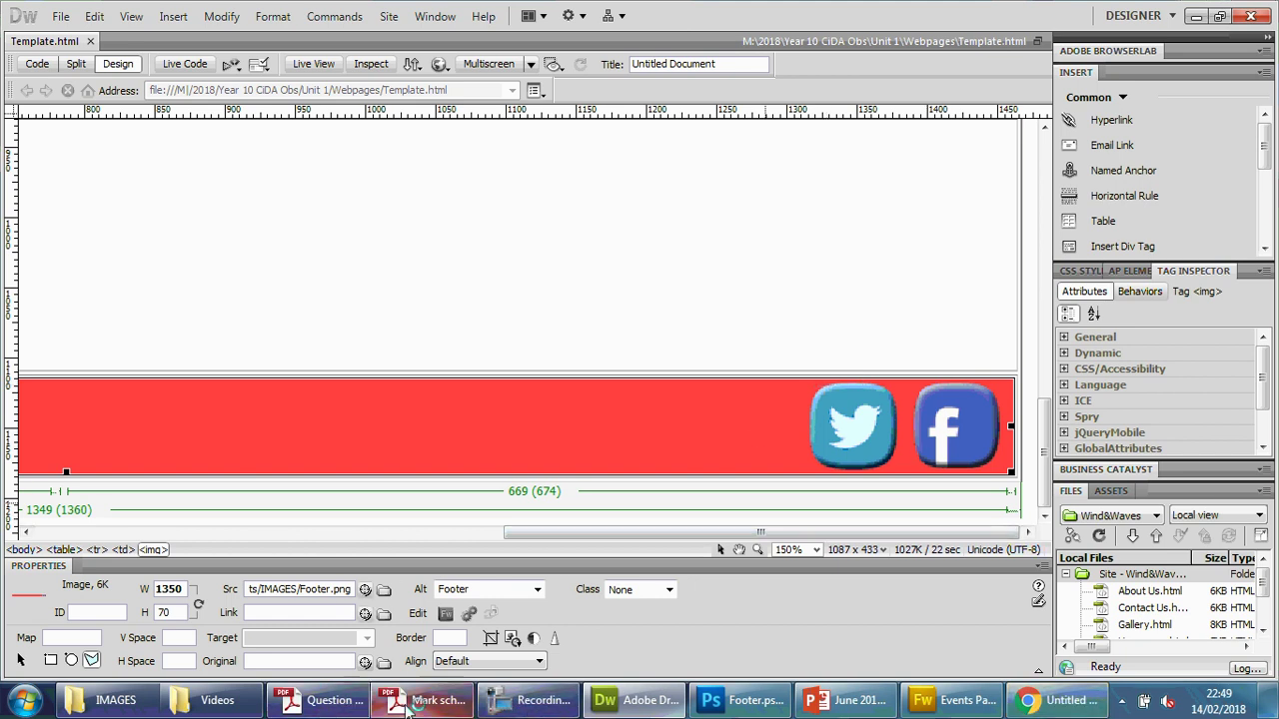
left_click(335, 701)
scroll(825, 469, "down", 1)
scroll(825, 469, "down", 10)
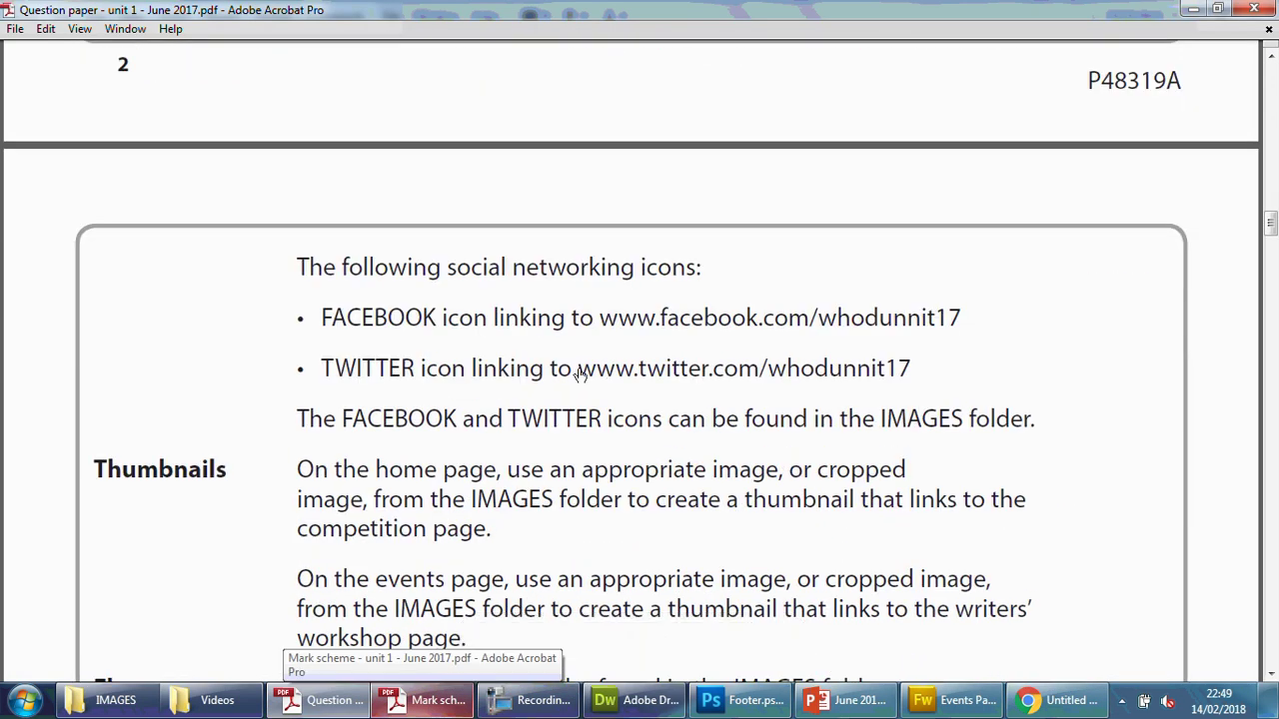
left_click(611, 374)
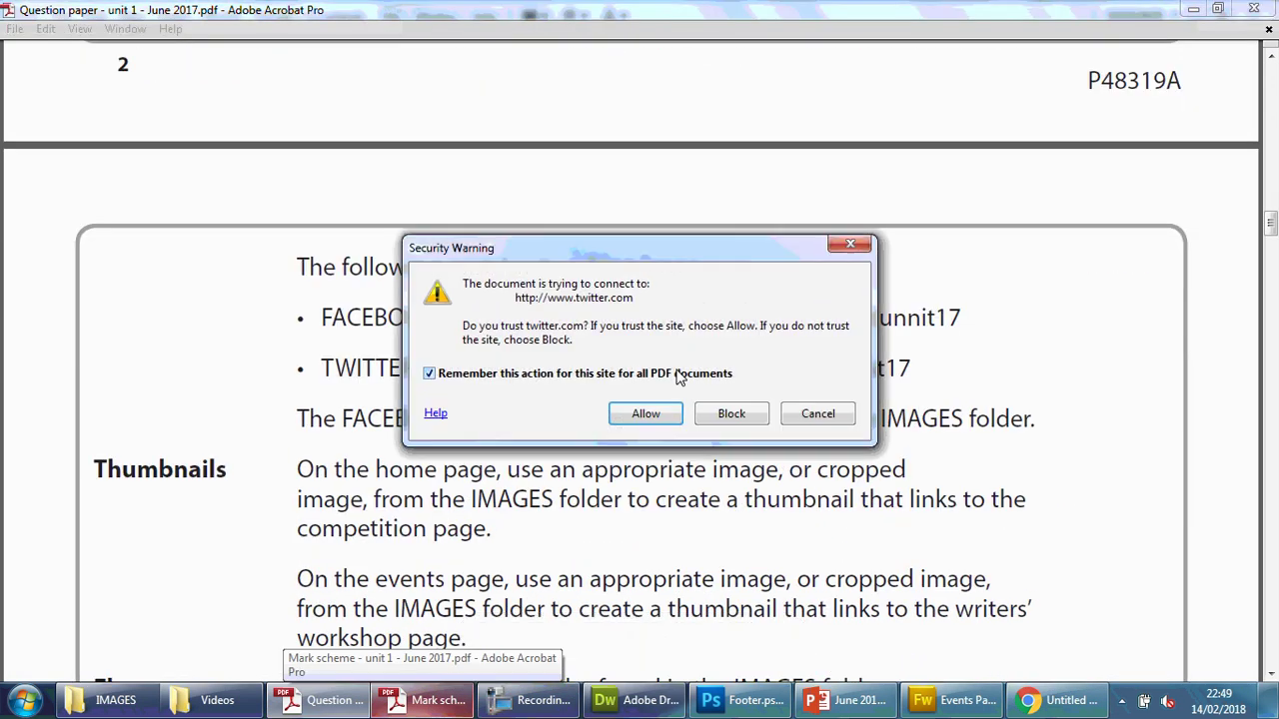
left_click(818, 412)
left_click_drag(912, 369, 578, 371)
key("ctrl+c")
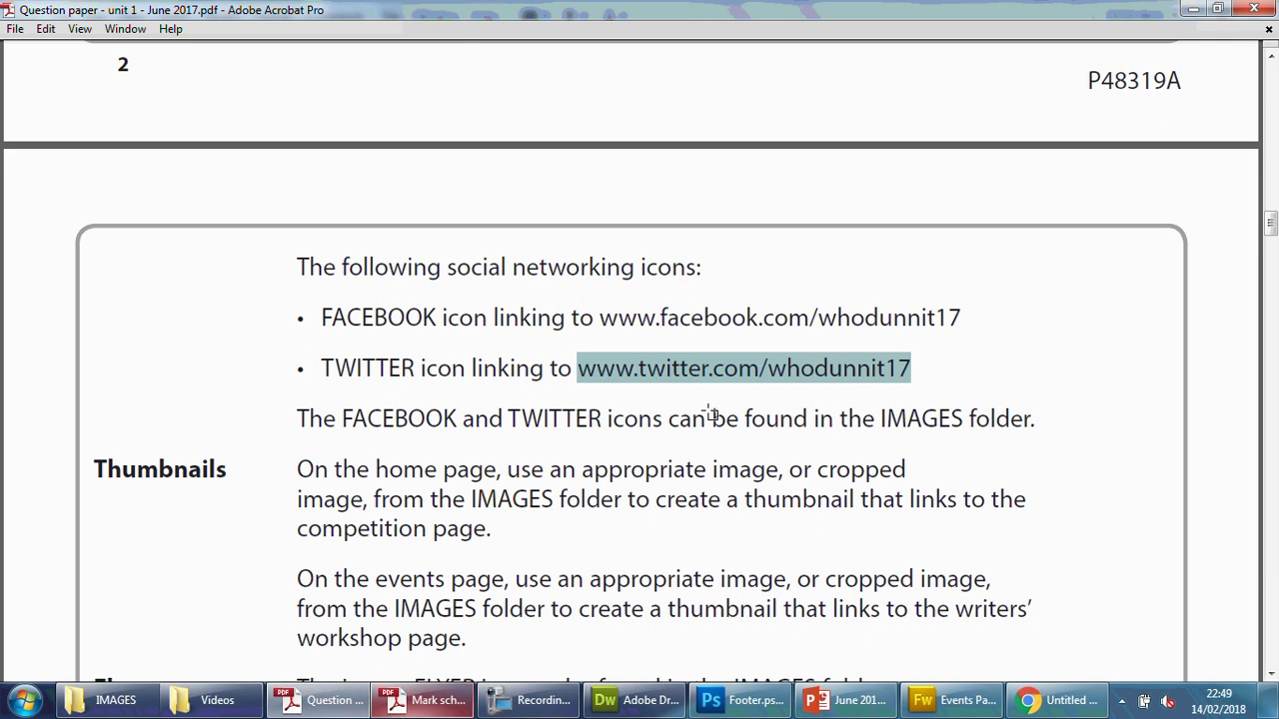
- Trace a polygon hotspot around the Twitter icon in the footer image
left_click(635, 699)
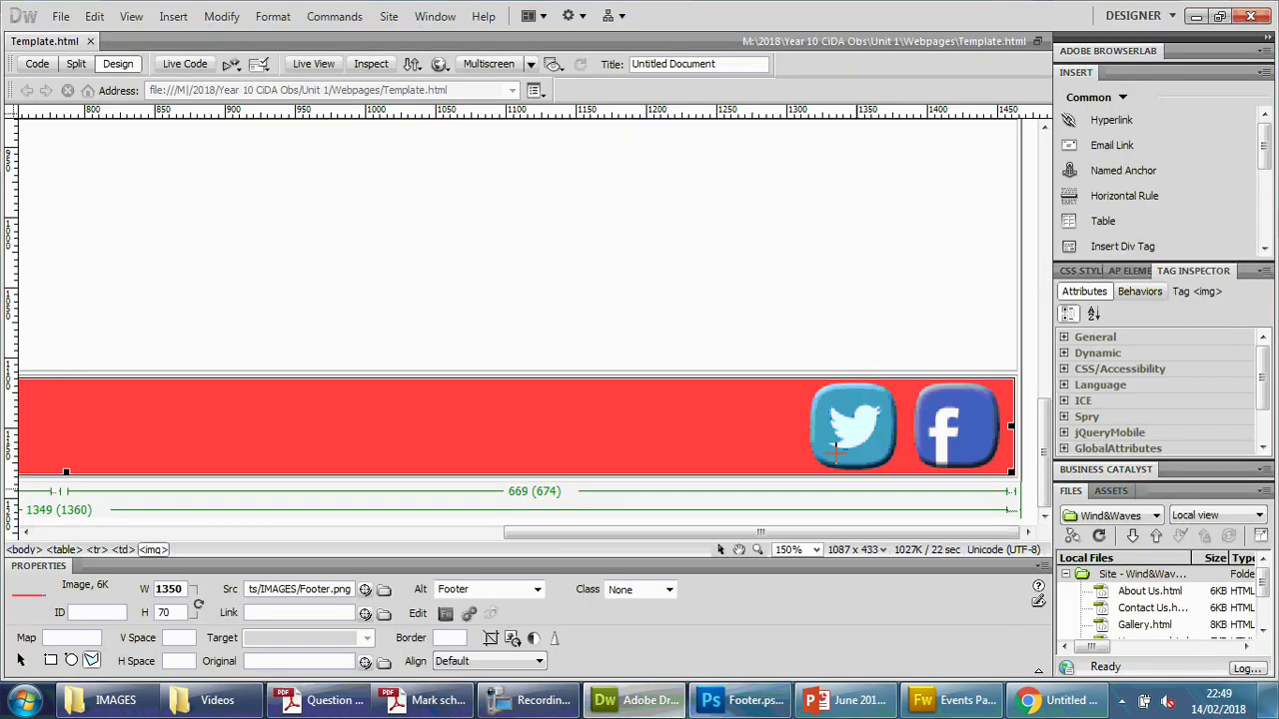
left_click(811, 400)
left_click(821, 393)
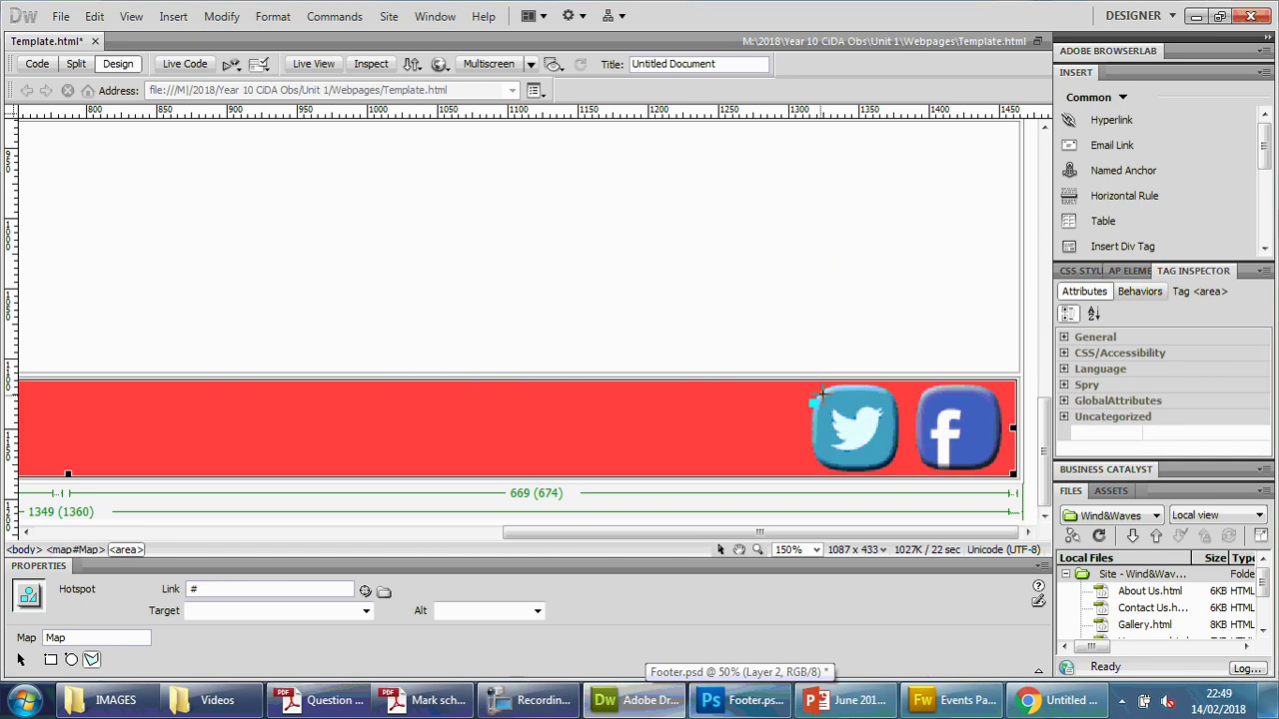
left_click(849, 383)
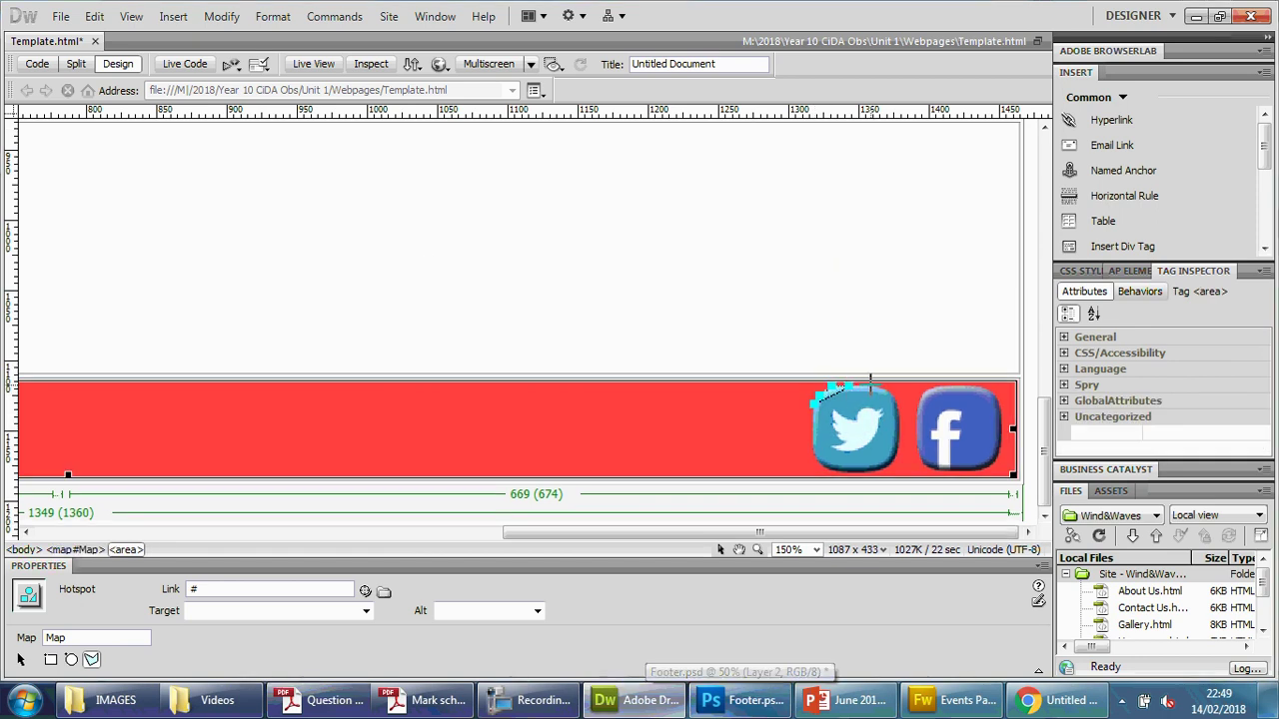
left_click(880, 387)
left_click(893, 402)
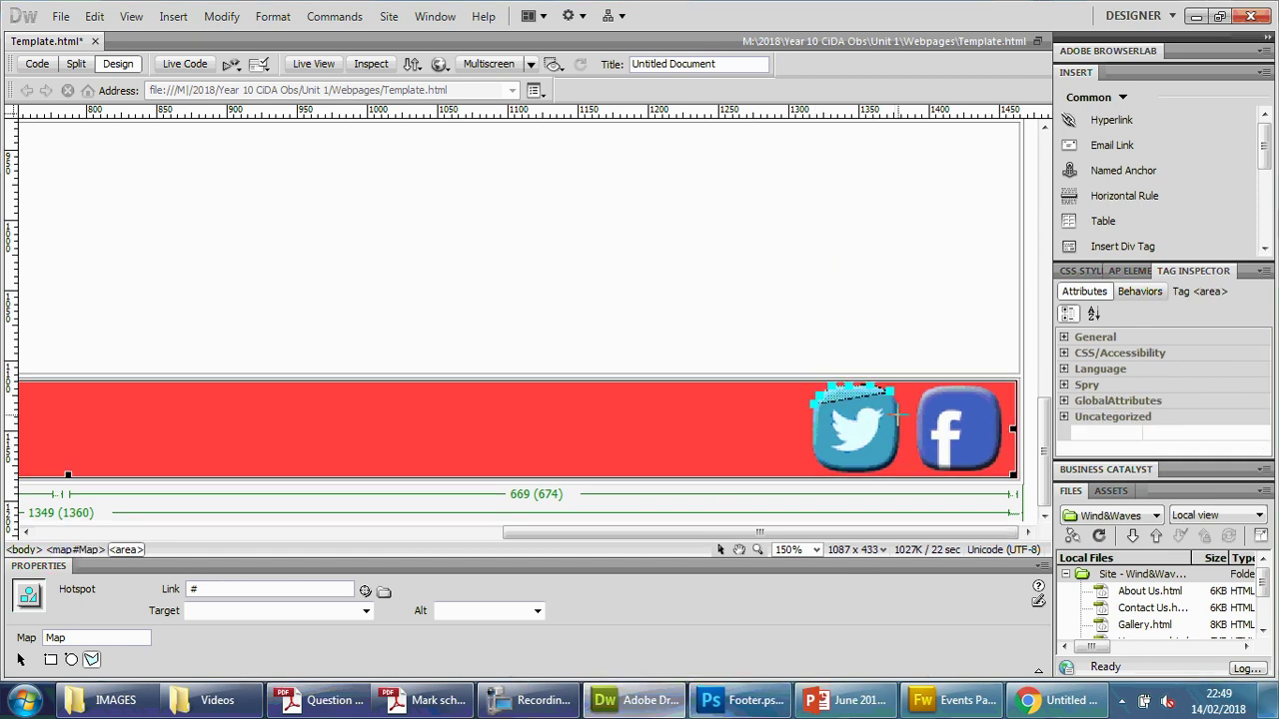
left_click(899, 425)
left_click(899, 448)
left_click(889, 463)
left_click(867, 473)
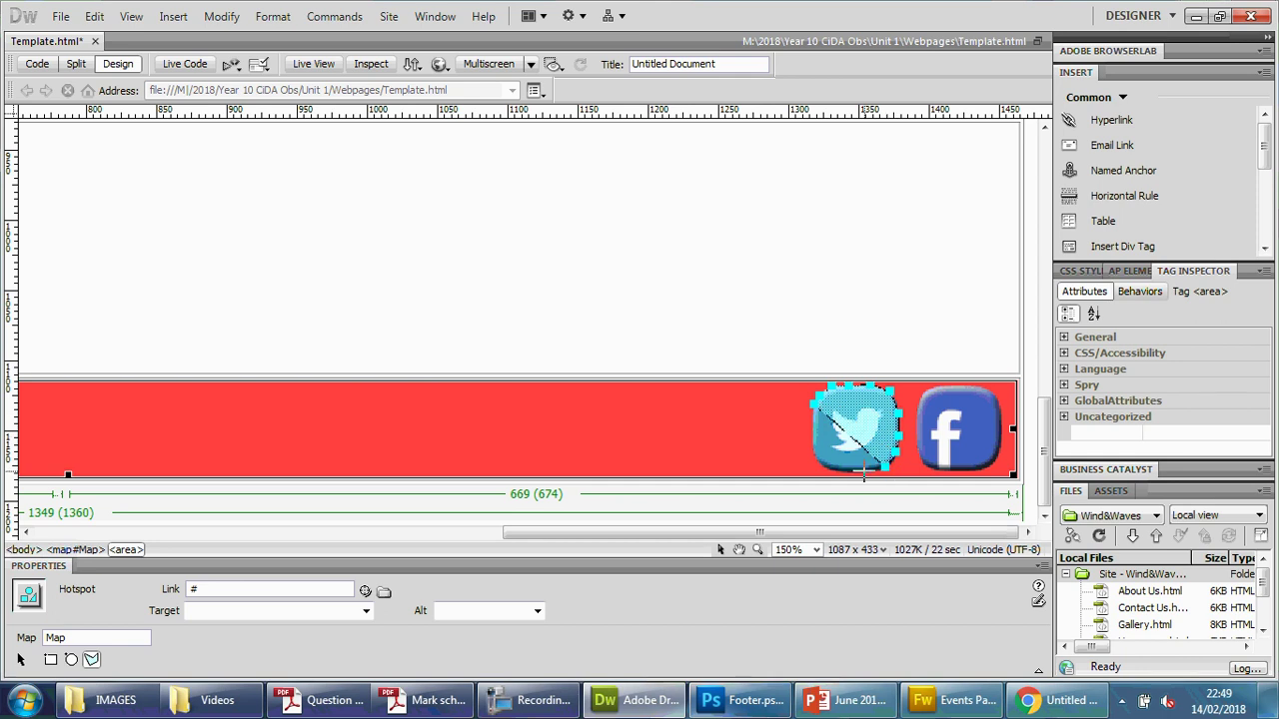
left_click(855, 476)
left_click(839, 476)
left_click(828, 475)
left_click(815, 465)
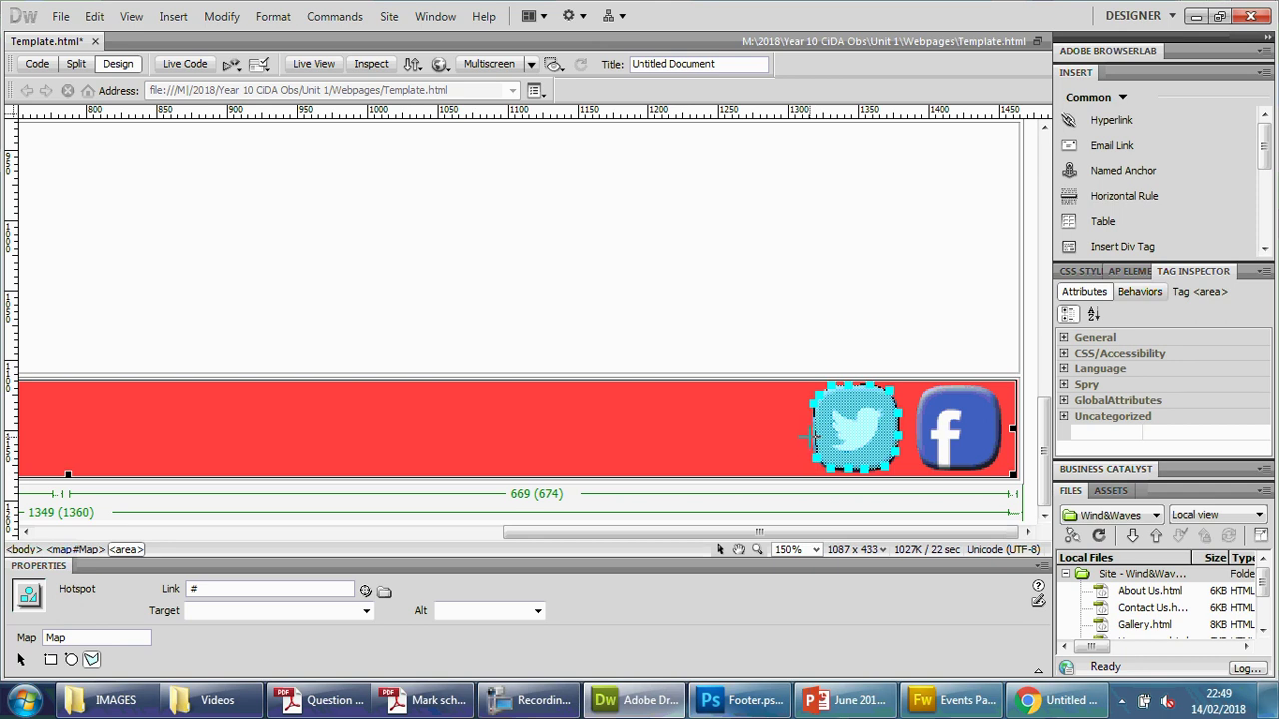
left_click(810, 412)
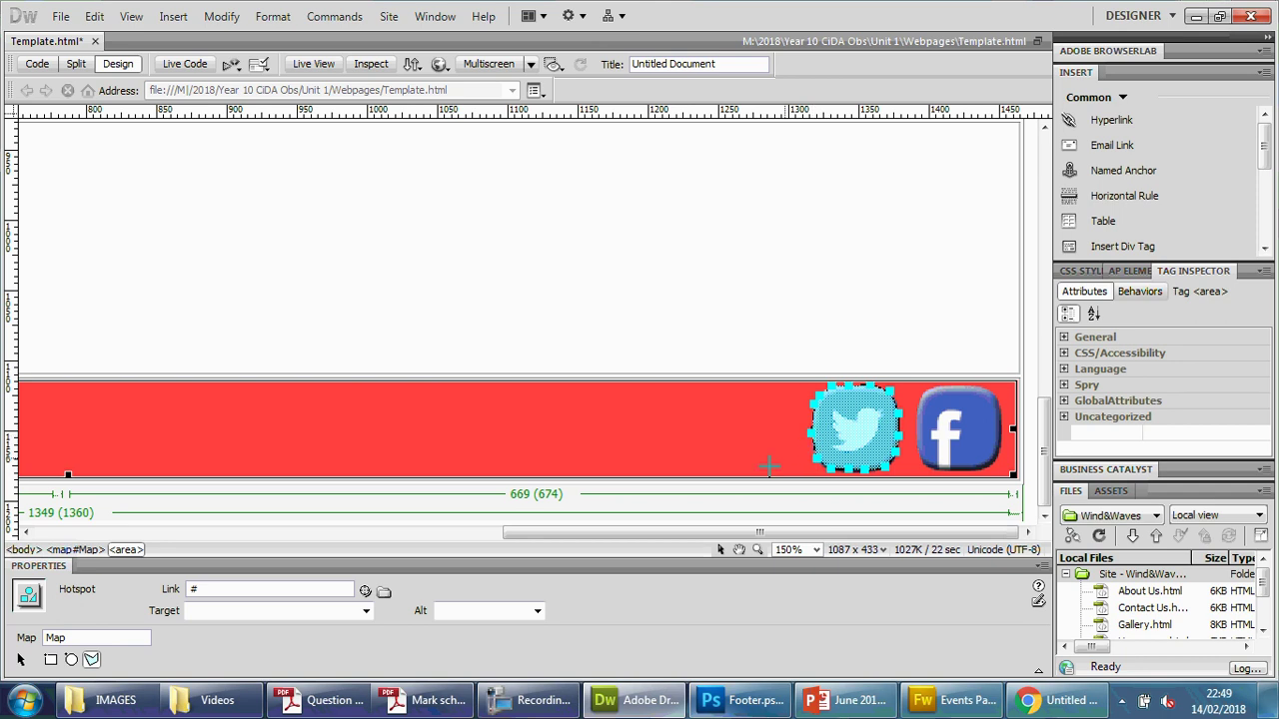
left_click(221, 590)
key("ctrl+v")
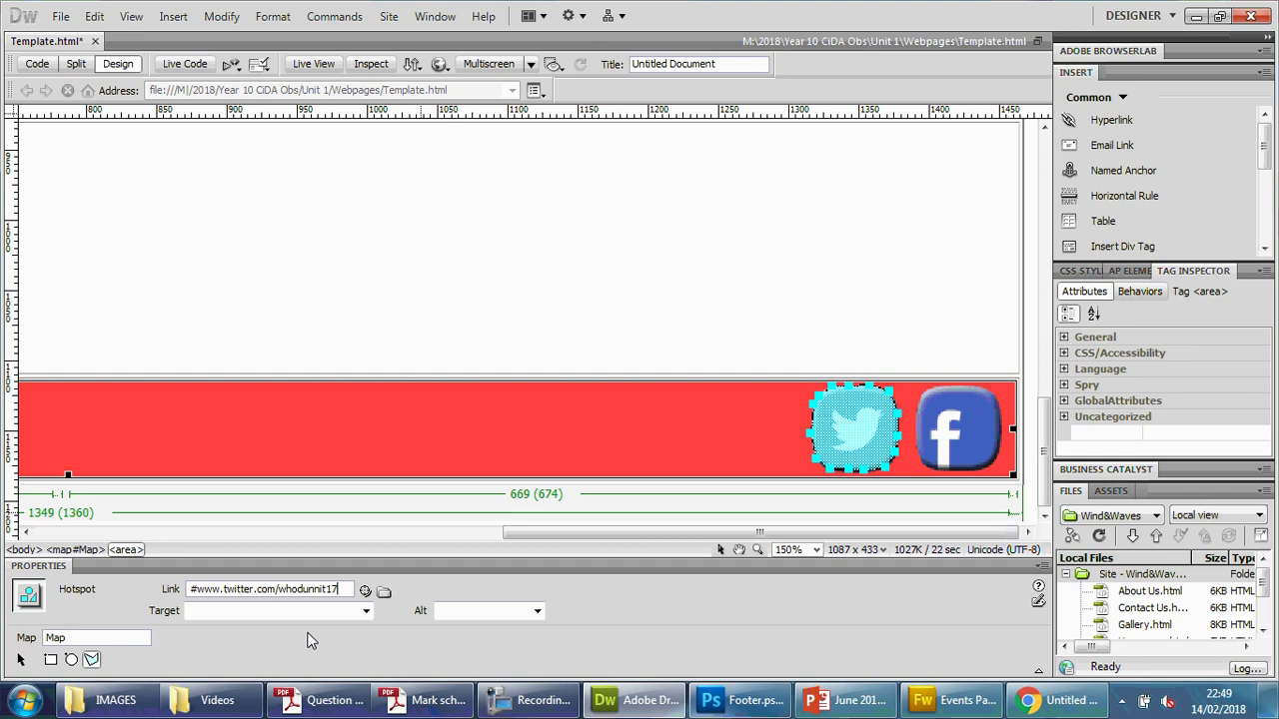
key("Return")
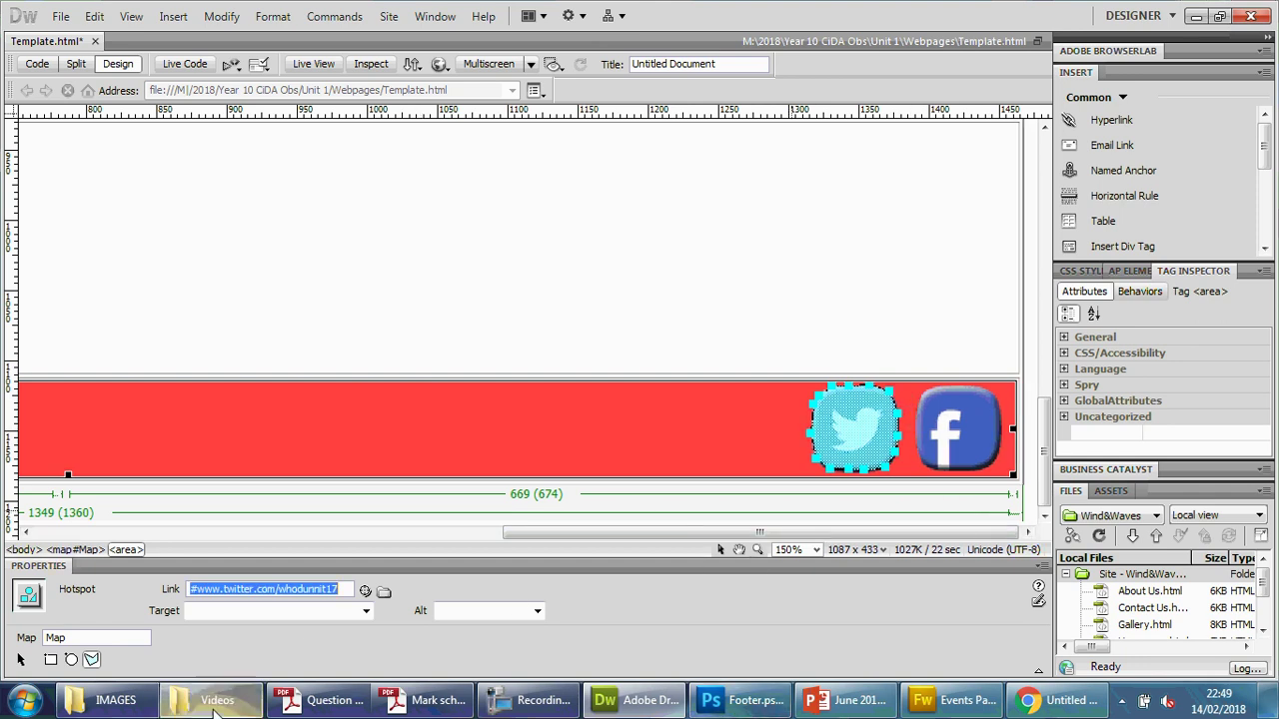
left_click(334, 700)
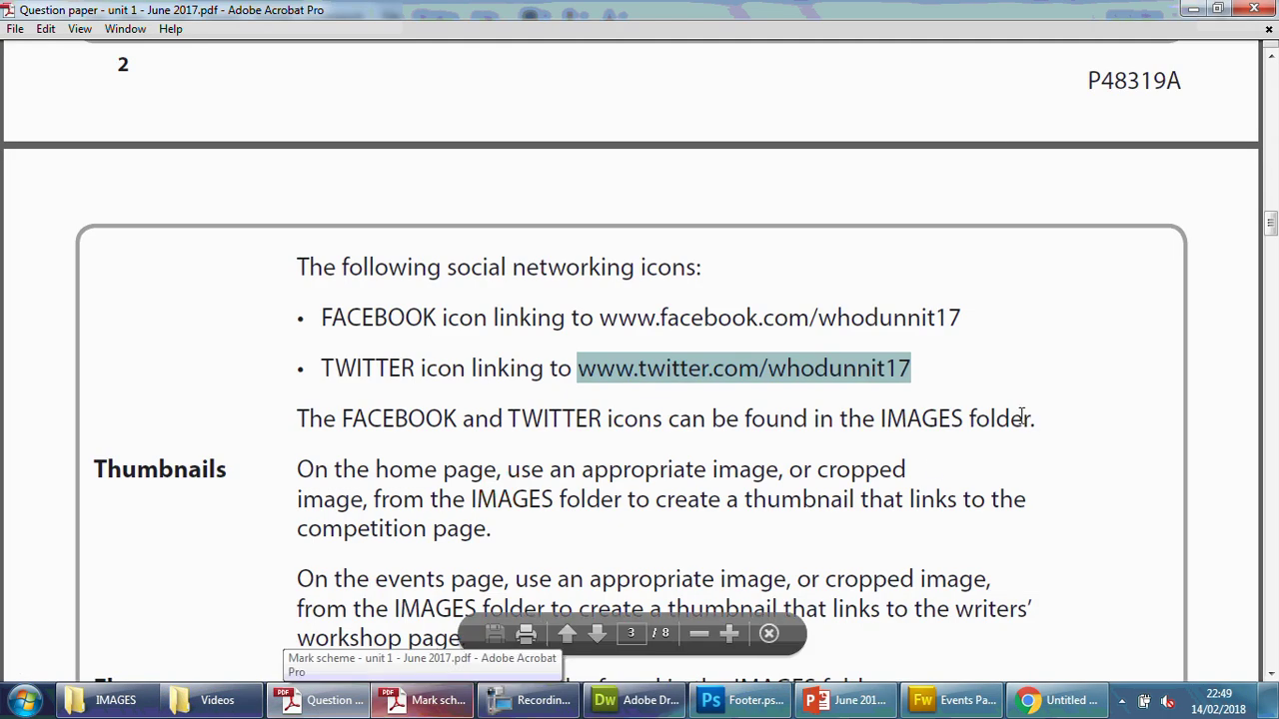
left_click_drag(964, 318, 601, 320)
key("ctrl+c")
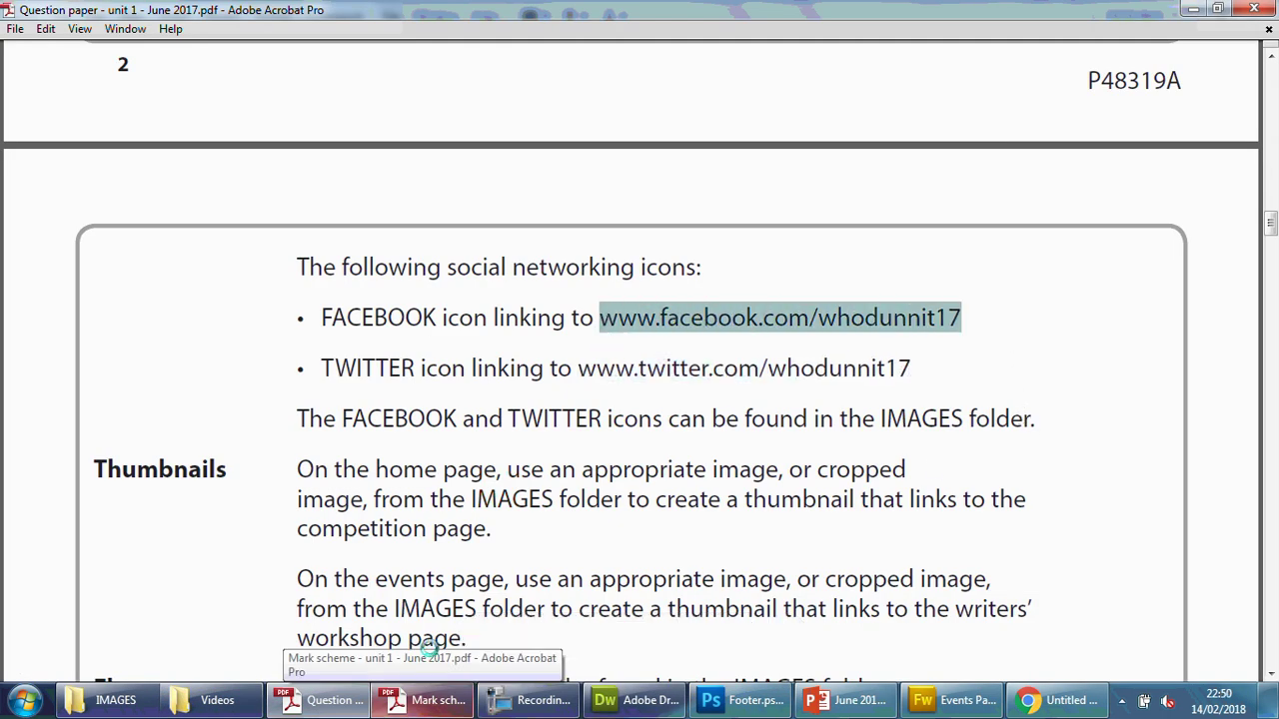
- Deselect the Twitter hotspot and return to the Polygon Hotspot tool
left_click(629, 700)
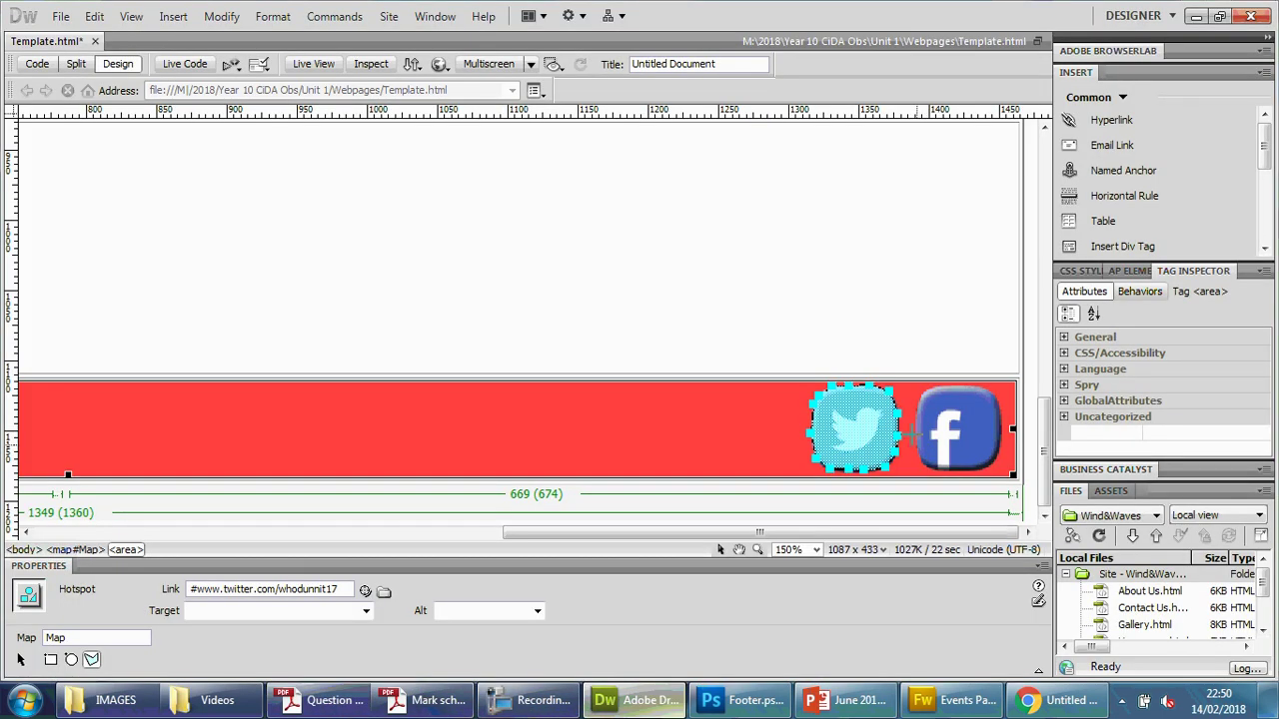
left_click(938, 382)
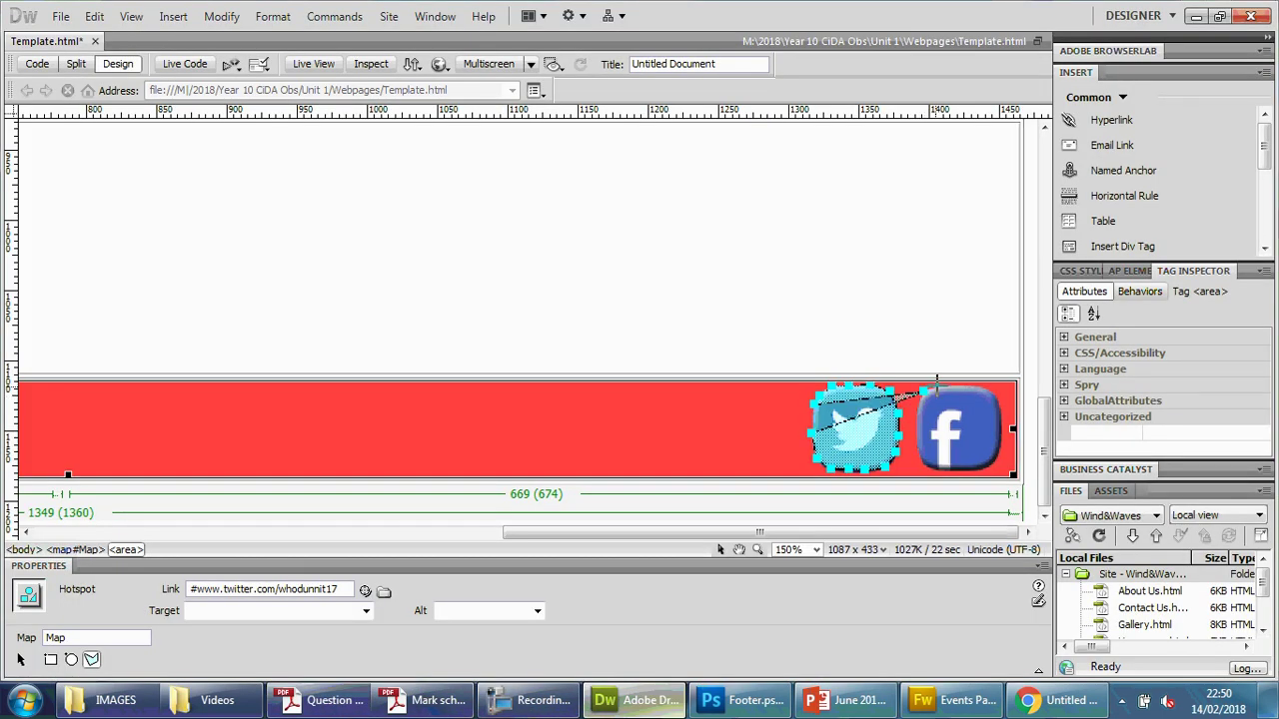
left_click(918, 396)
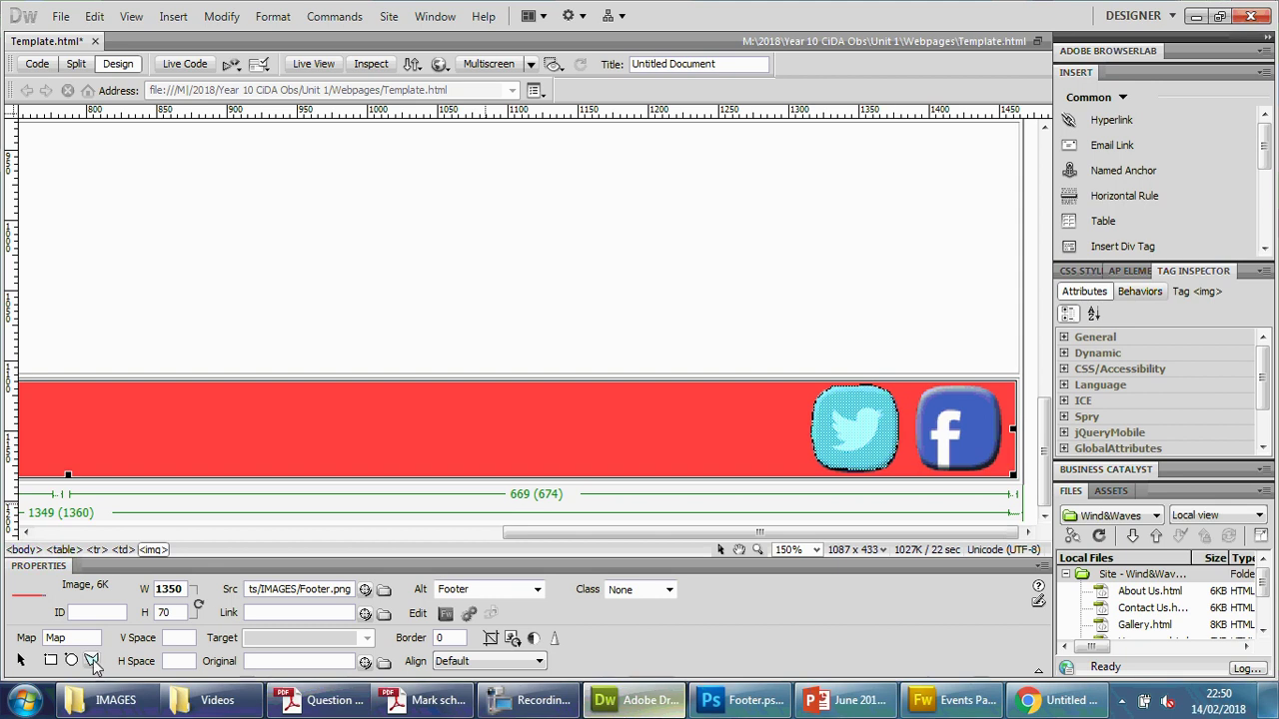
left_click(916, 415)
left_click(807, 397)
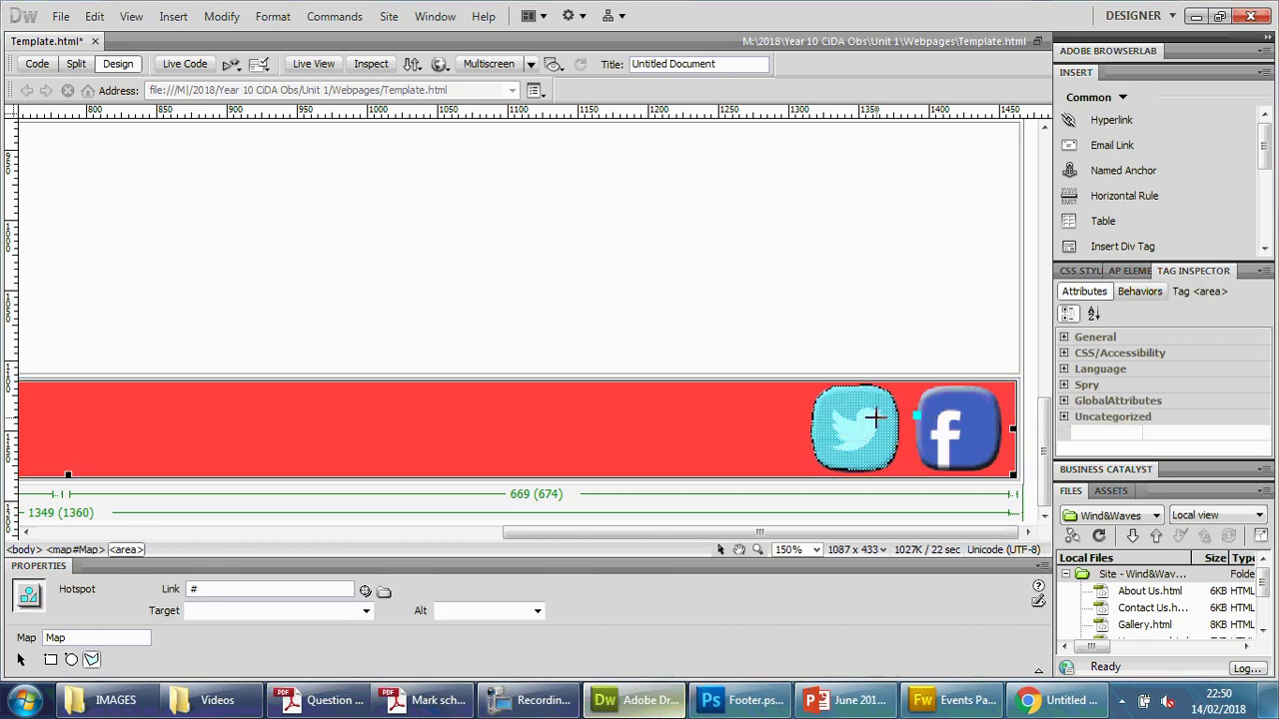
left_click(91, 660)
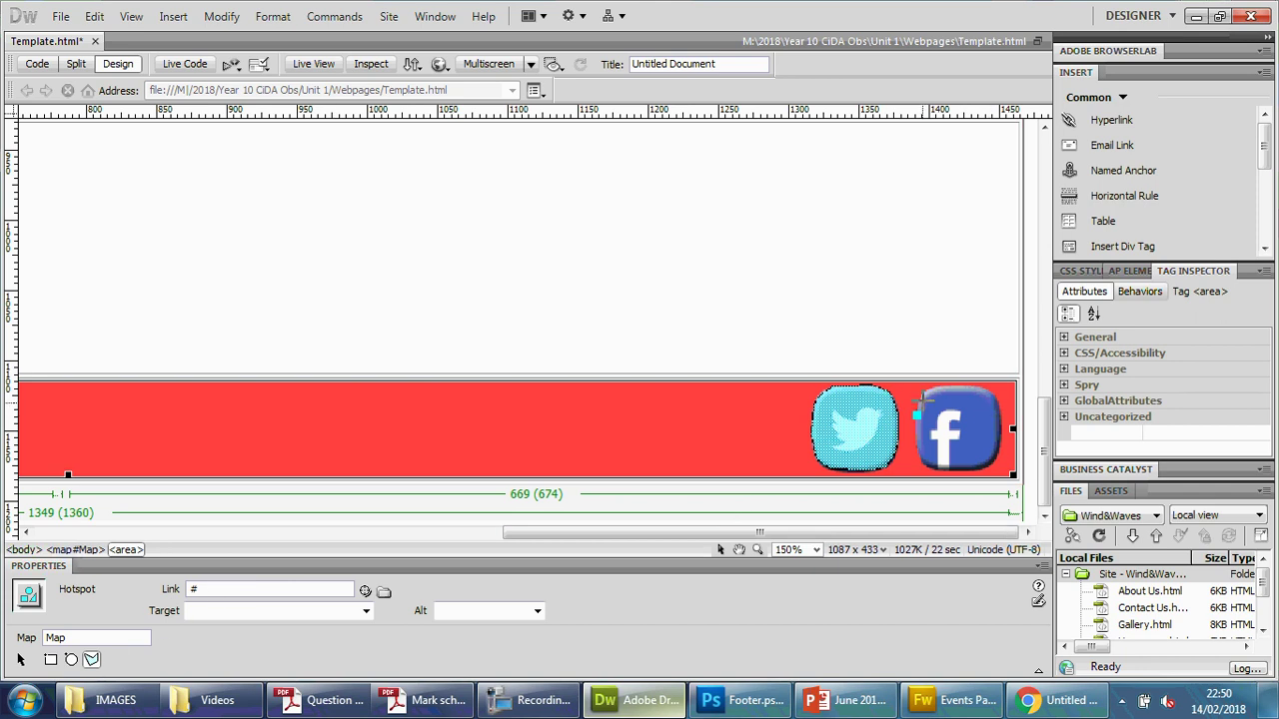
- Trace a polygon hotspot around the Facebook icon in the footer image
left_click(924, 395)
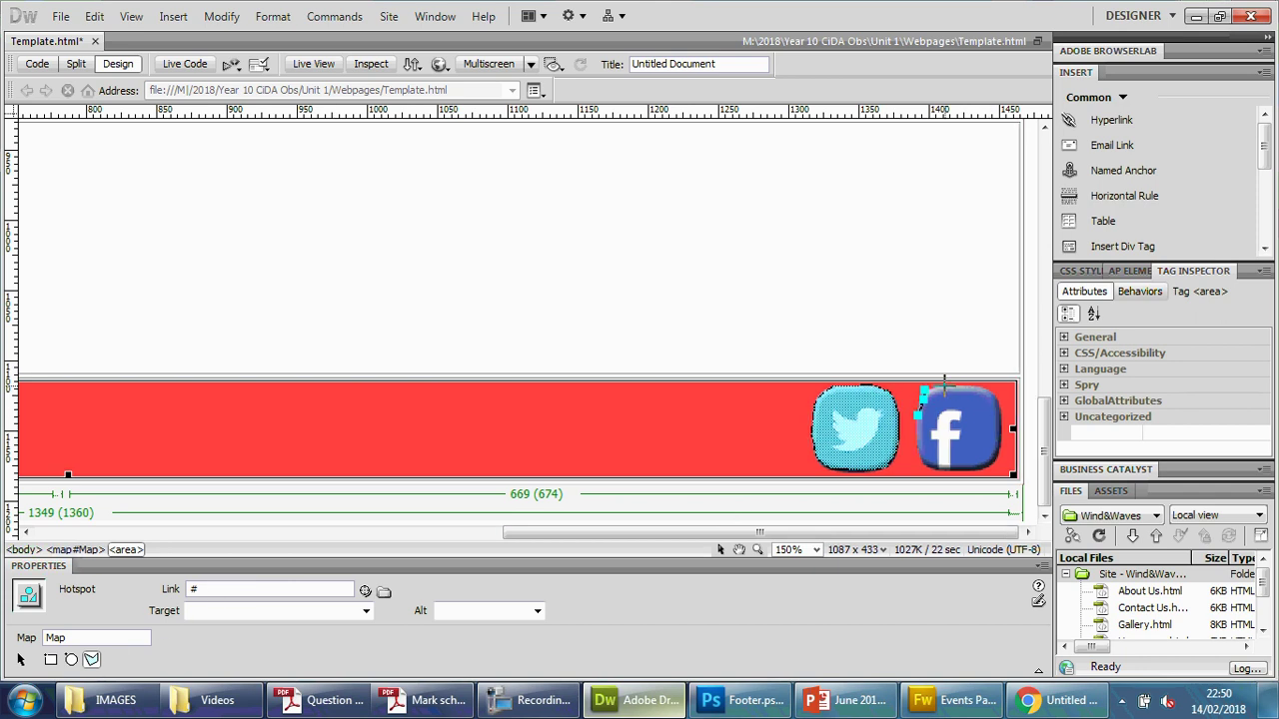
left_click(945, 382)
left_click(970, 383)
left_click(1001, 398)
left_click(1004, 430)
left_click(1001, 448)
left_click(998, 462)
left_click(990, 474)
left_click(975, 476)
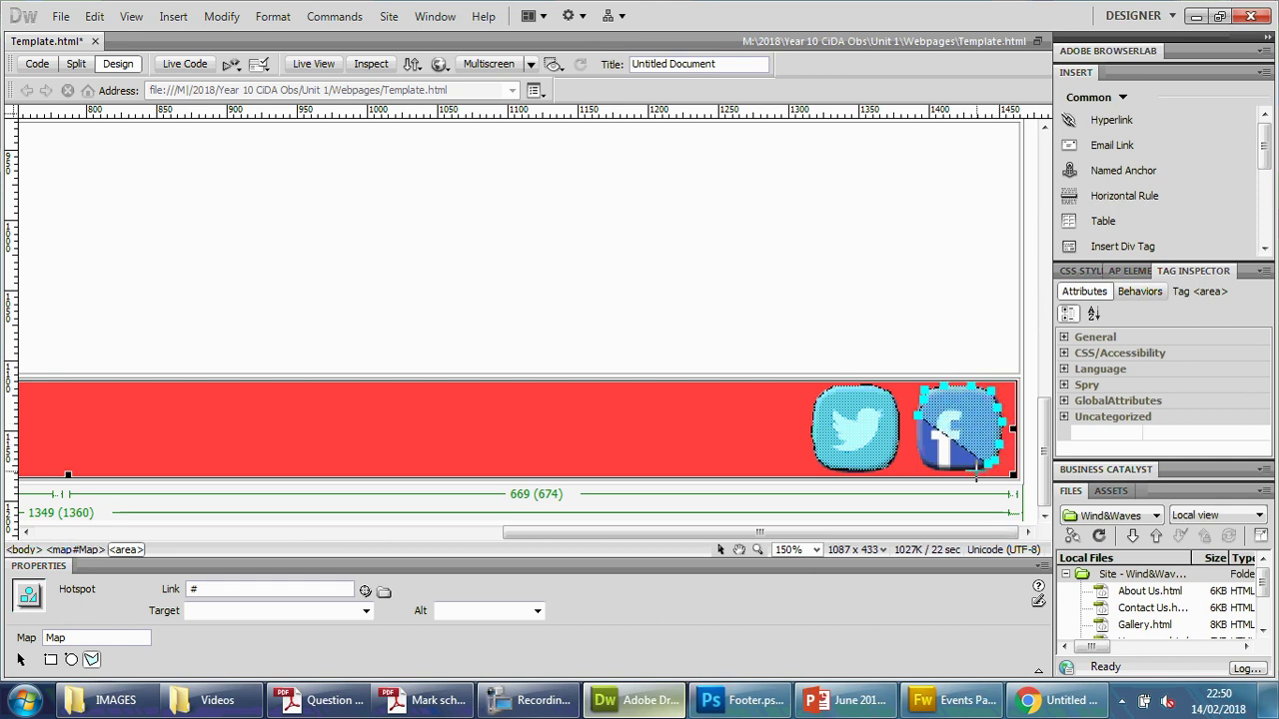
left_click(960, 476)
left_click(944, 476)
left_click(929, 471)
left_click(919, 462)
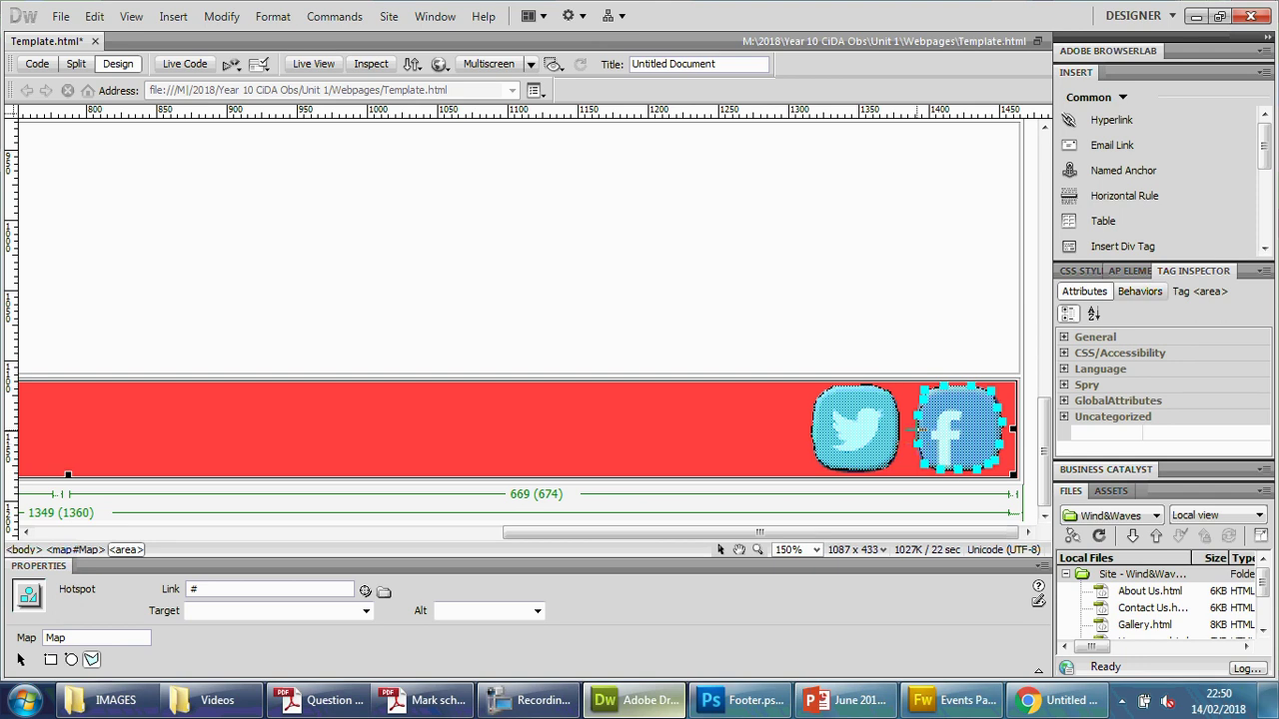
left_click(285, 590)
key("ctrl+v")
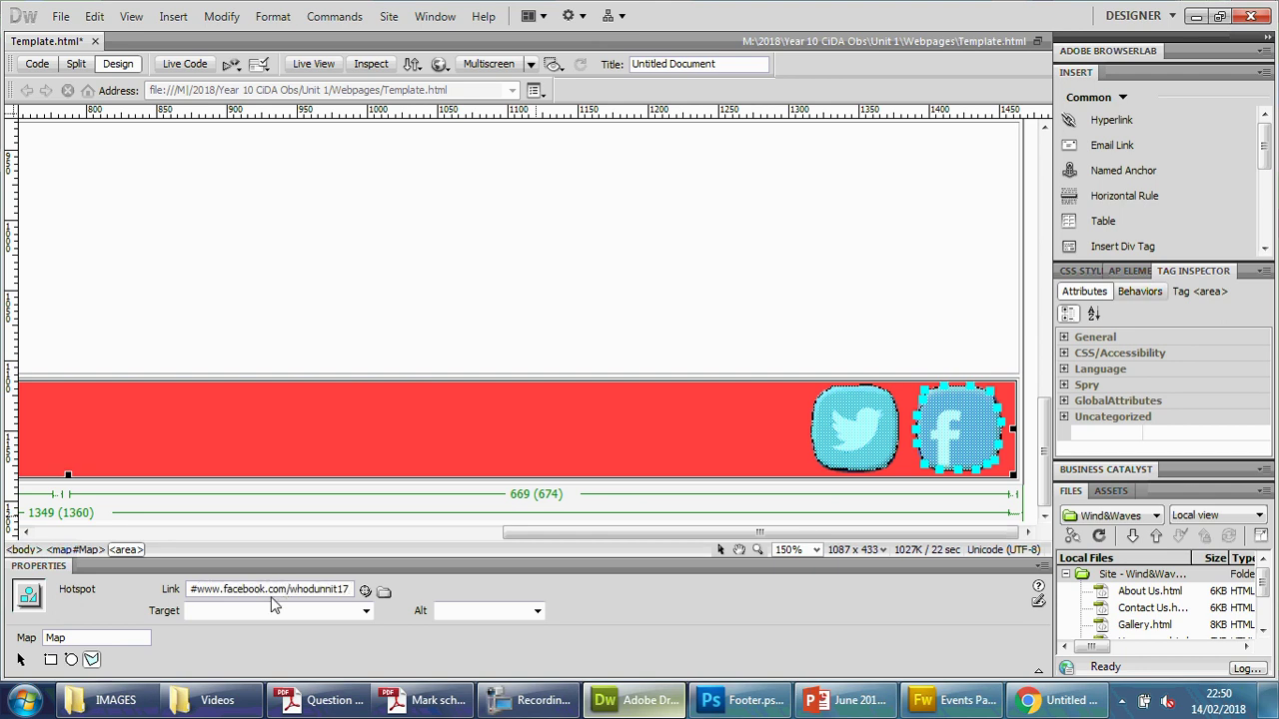
key("Return")
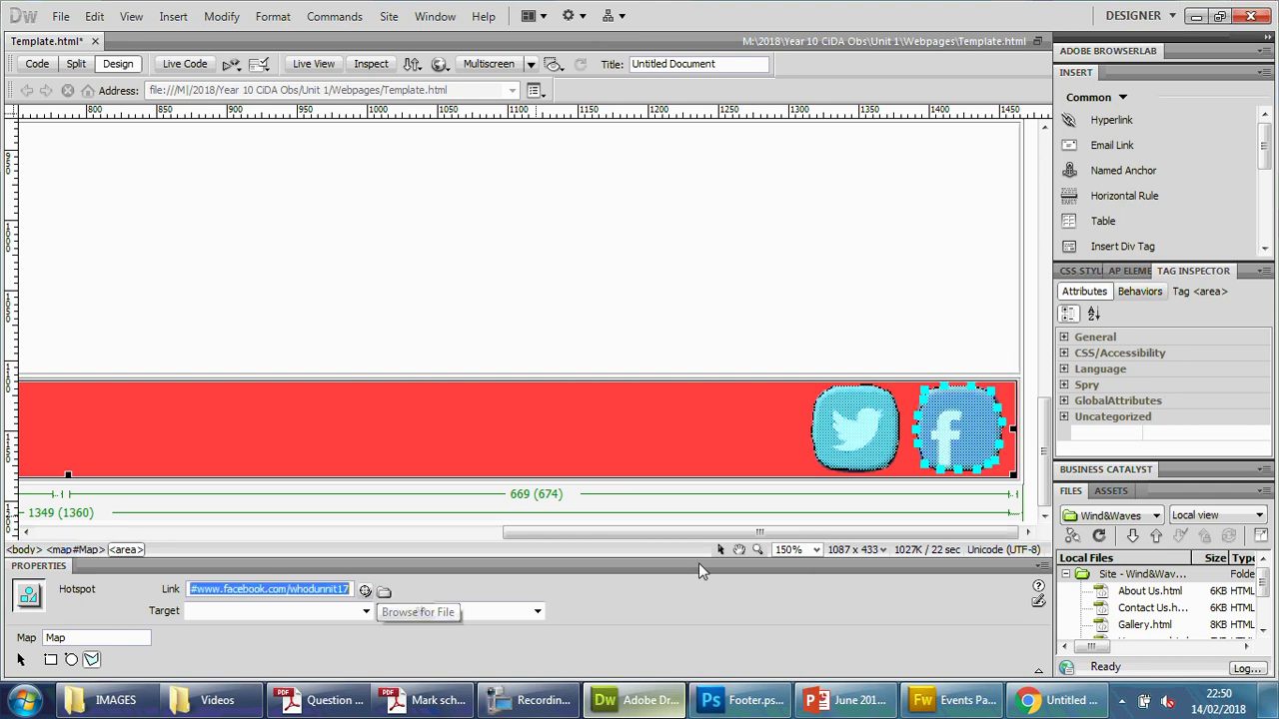
- With the Pointer Hotspot tool, check the Twitter and Facebook hotspot links
left_click(20, 660)
left_click(857, 444)
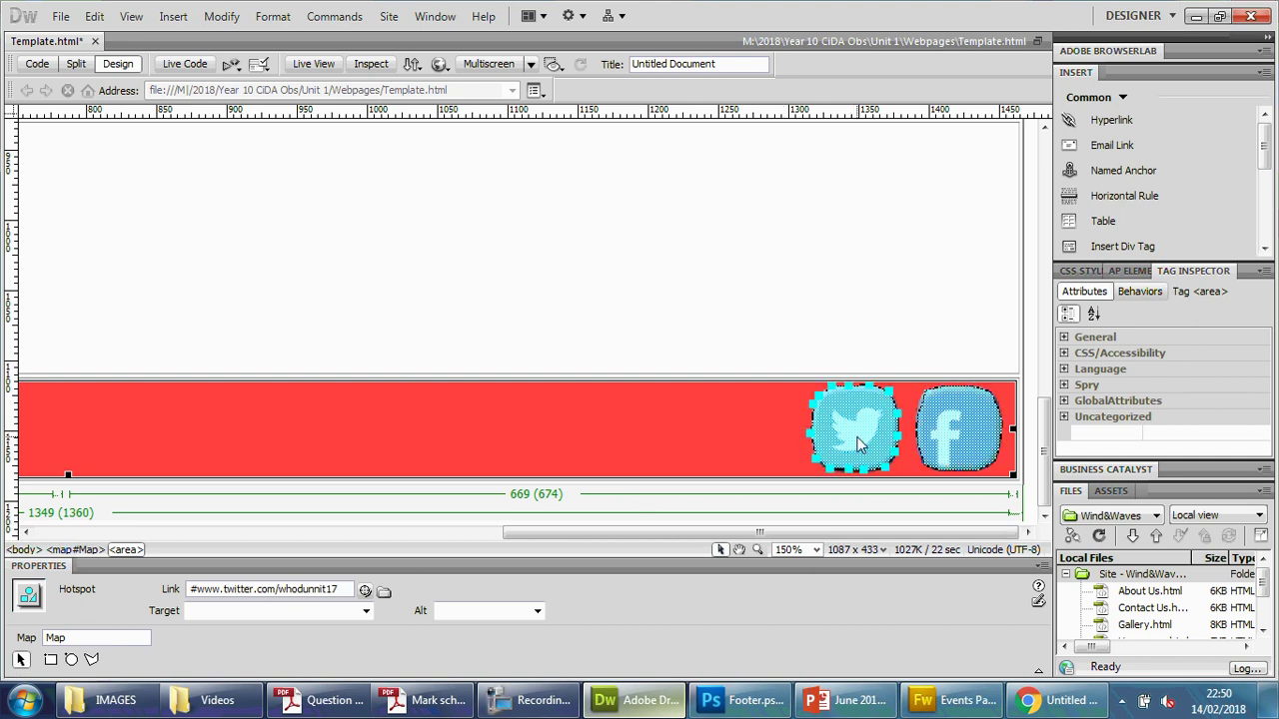
left_click(962, 454)
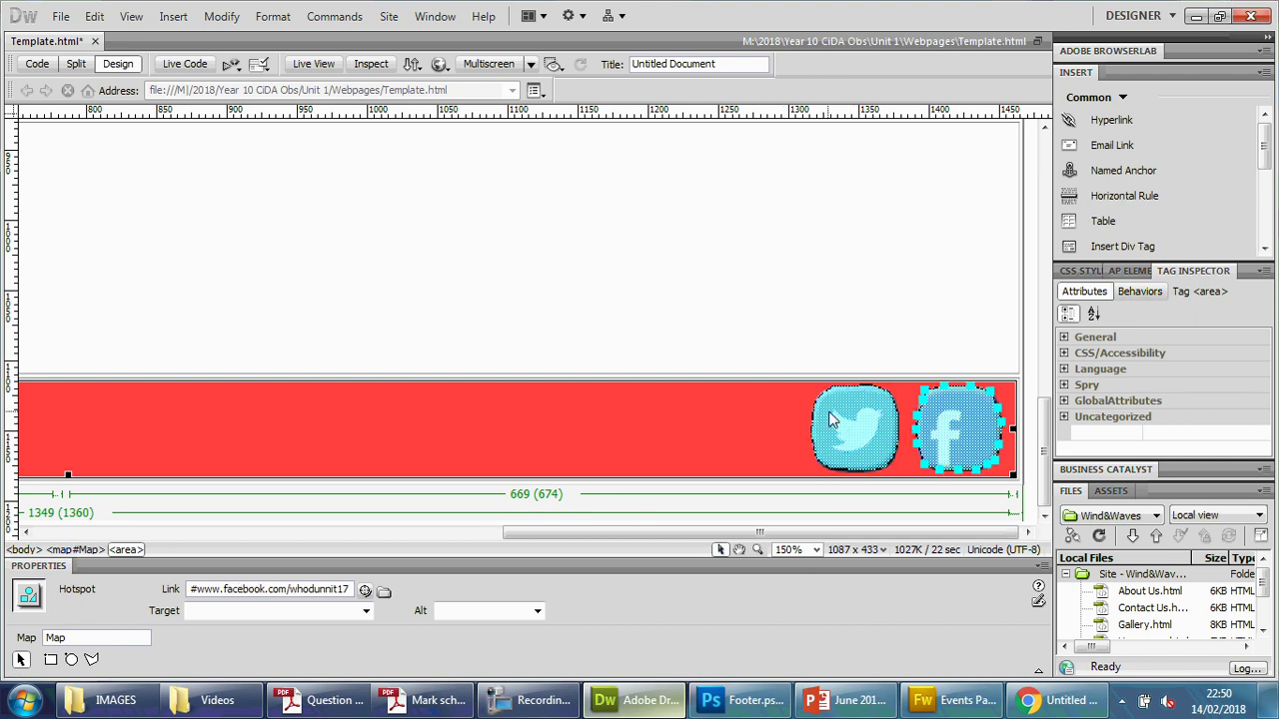
- Reset the view zoom to 100% and save Template.html
left_click(815, 549)
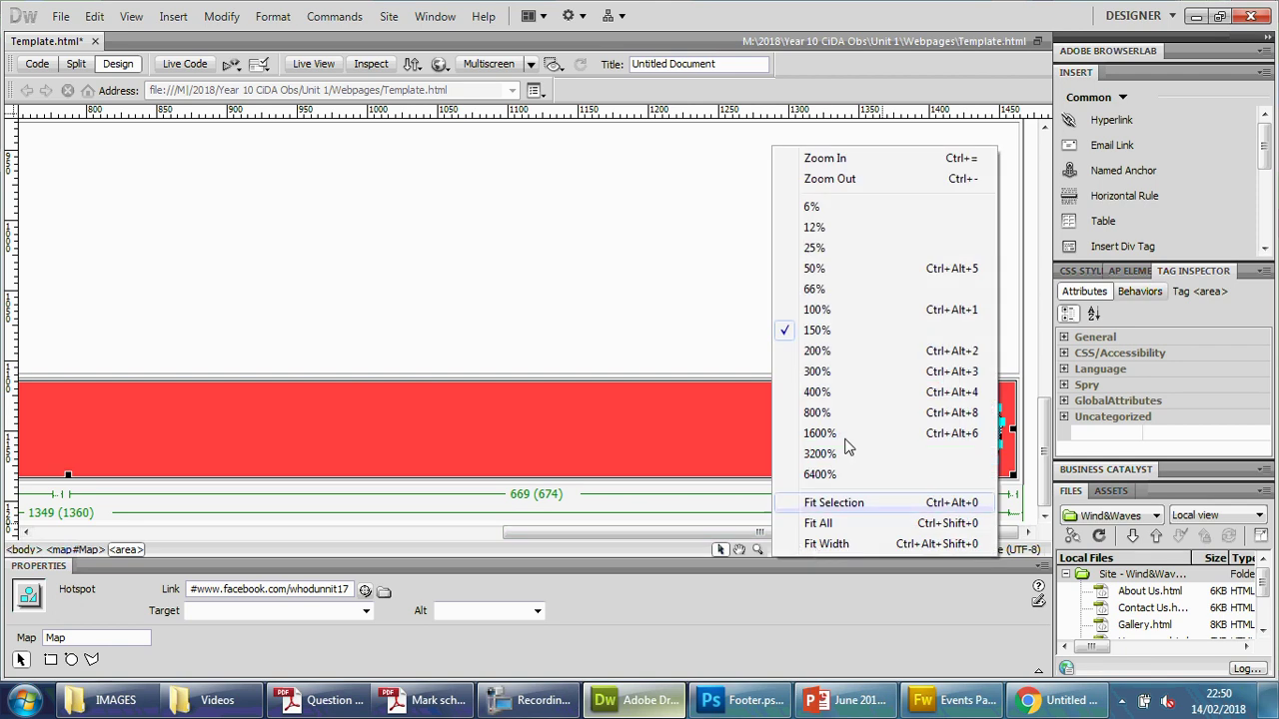
left_click(850, 310)
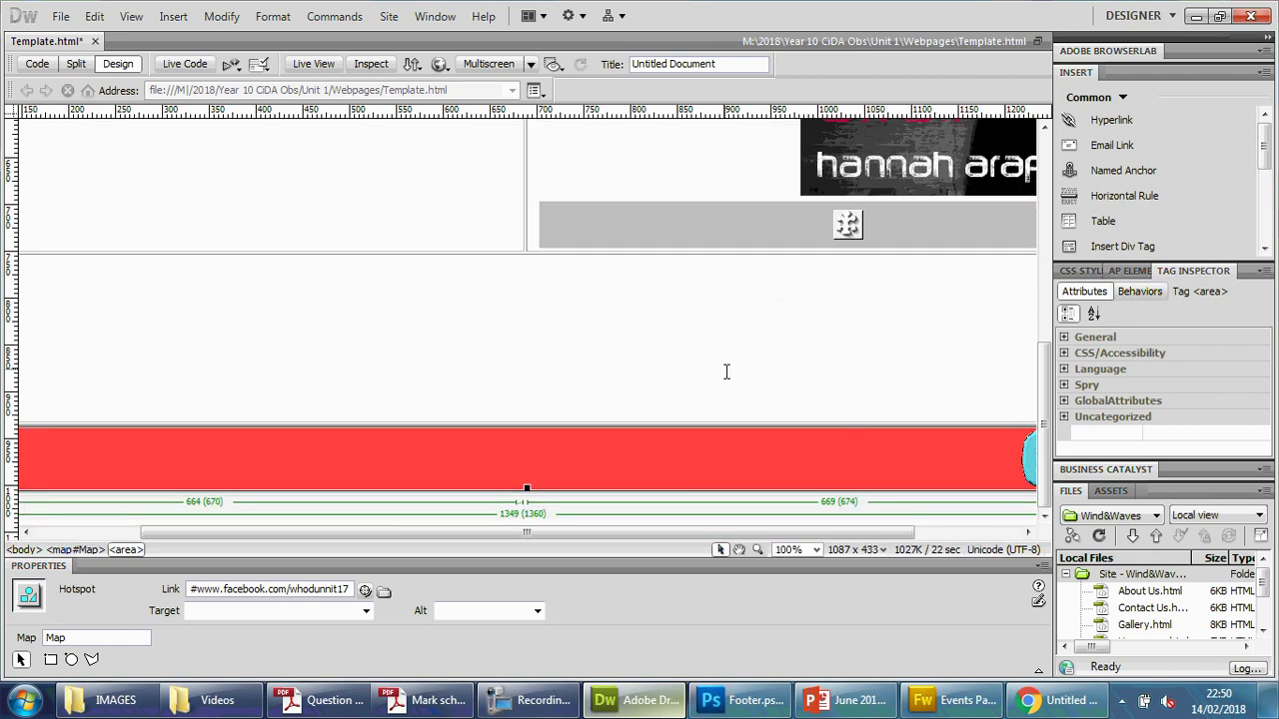
scroll(876, 403, "up", 5)
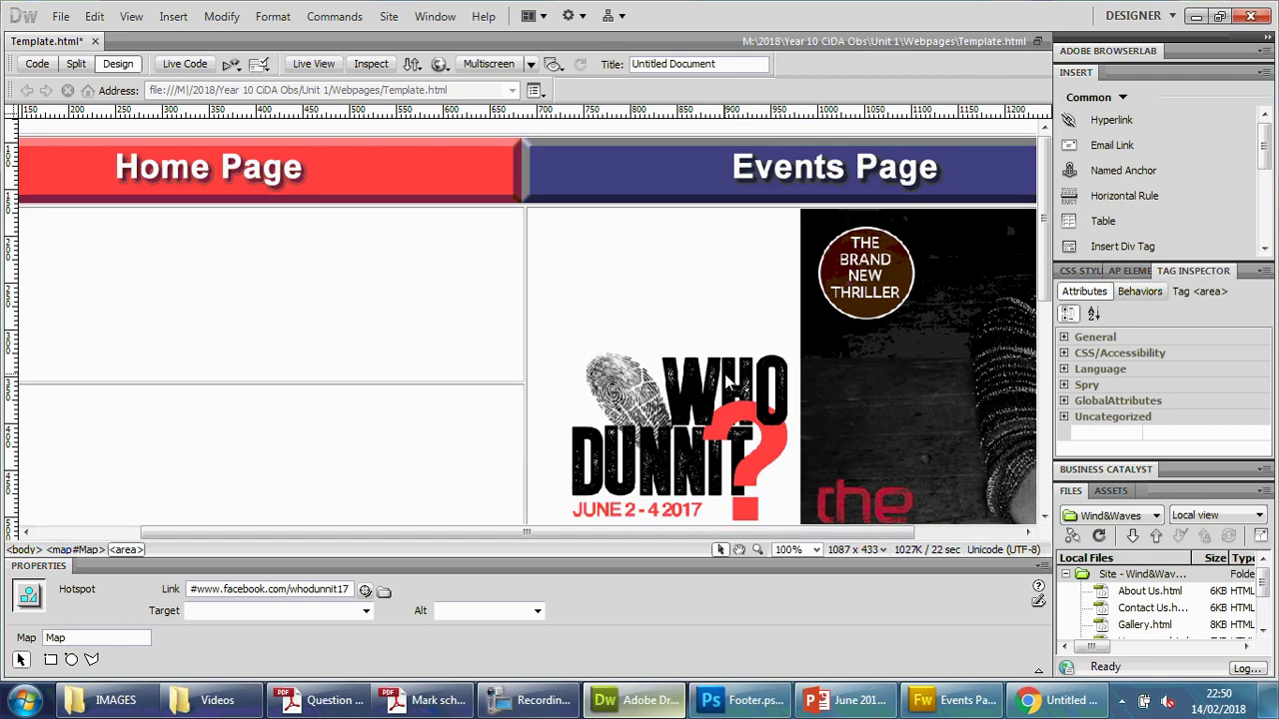
key("ctrl+s")
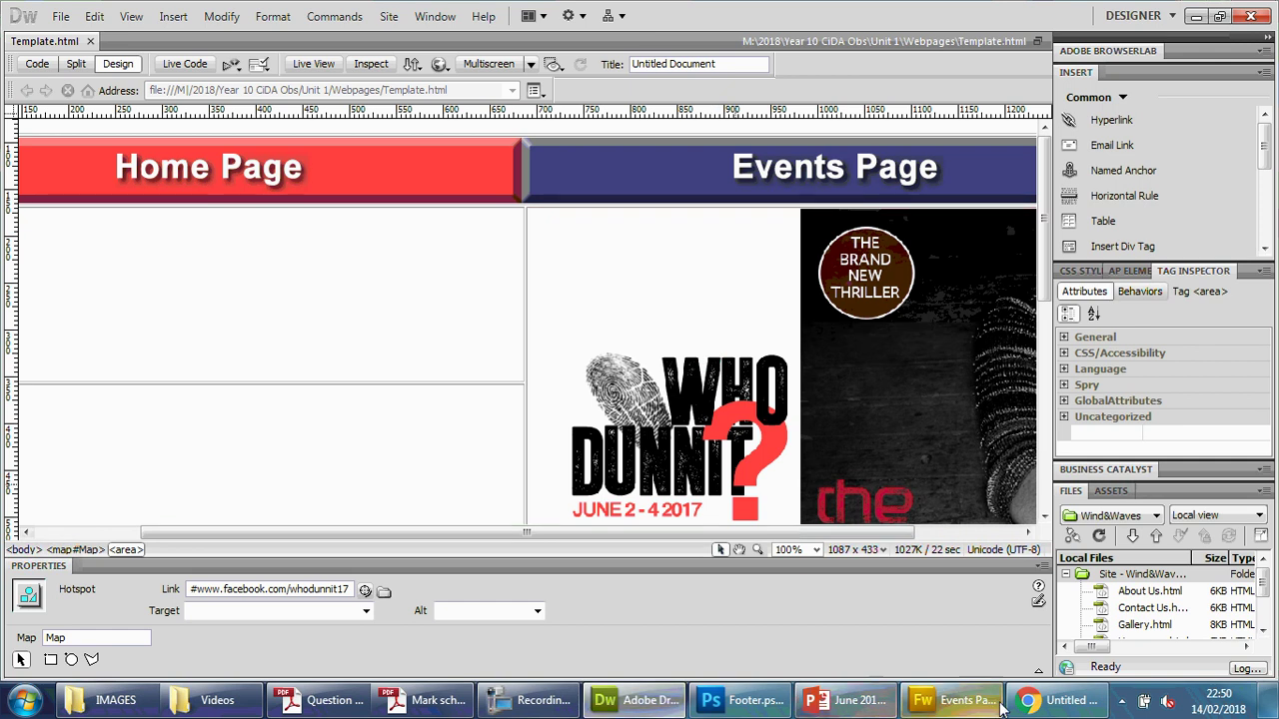
left_click(1058, 700)
- Reload the Chrome preview, pause the video, and check the footer's linked Twitter and Facebook icons
left_click(69, 44)
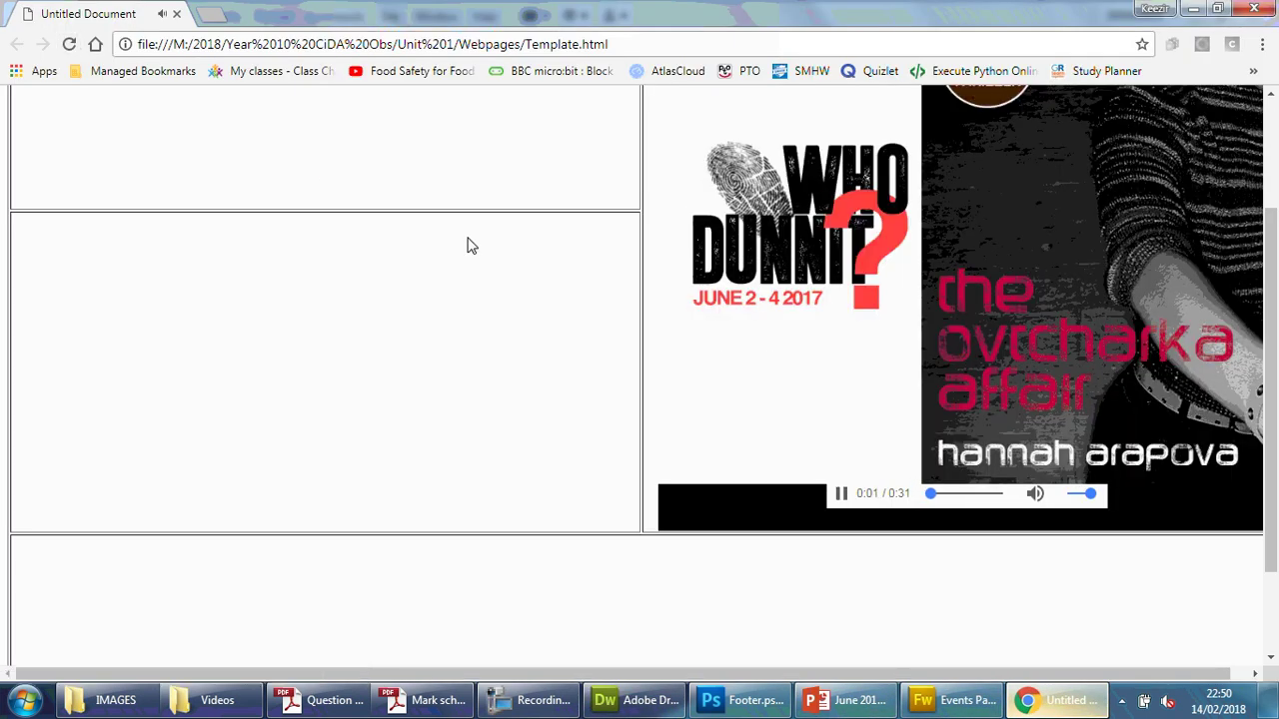
scroll(472, 246, "down", 2)
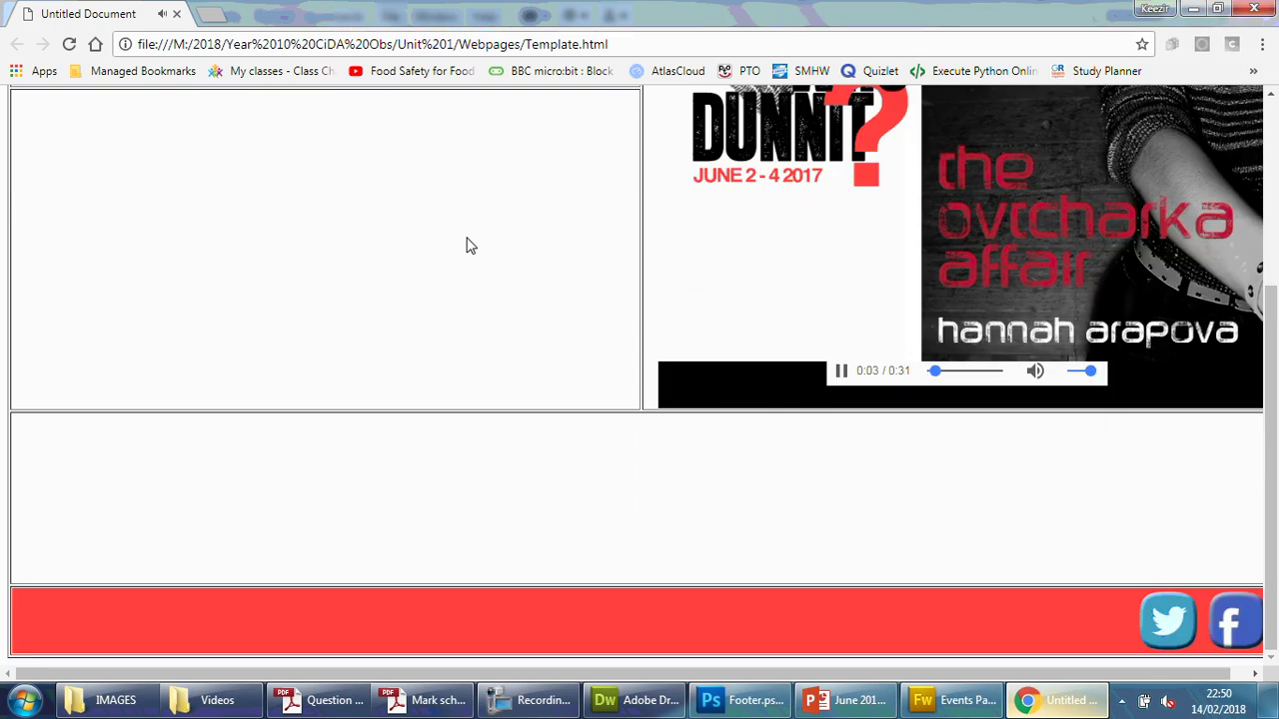
left_click(840, 371)
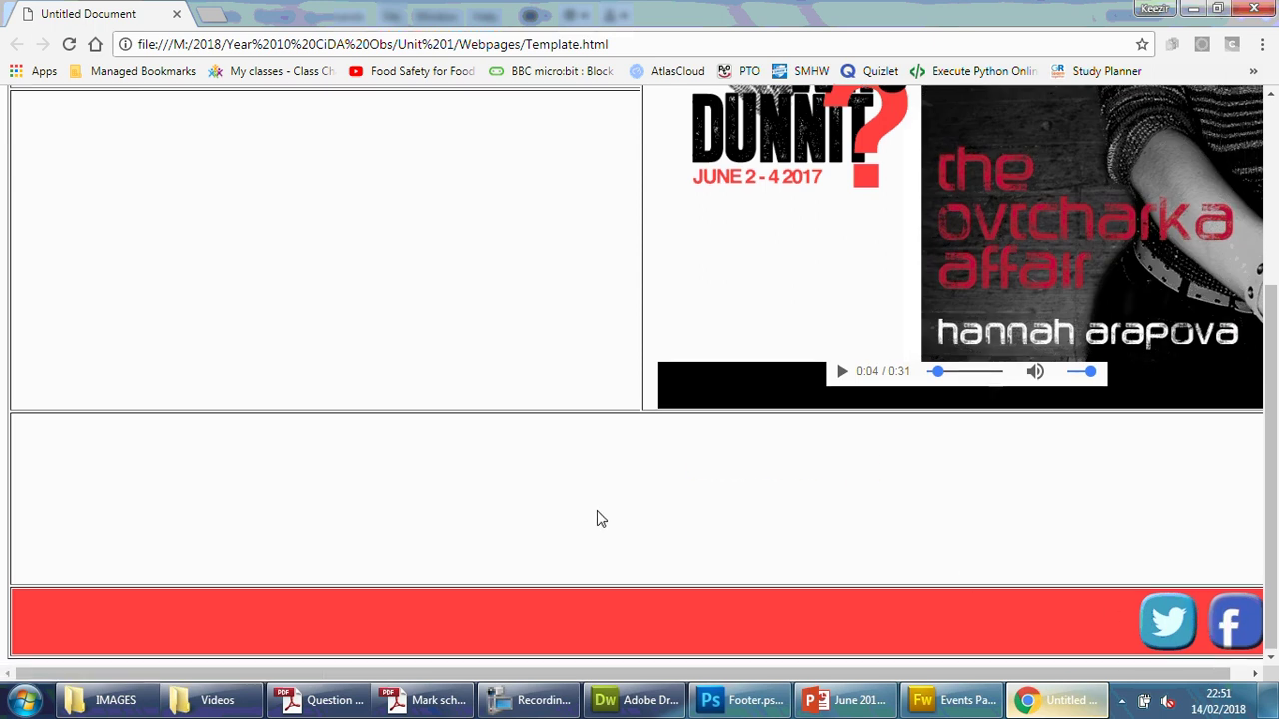
scroll(611, 520, "up", 3)
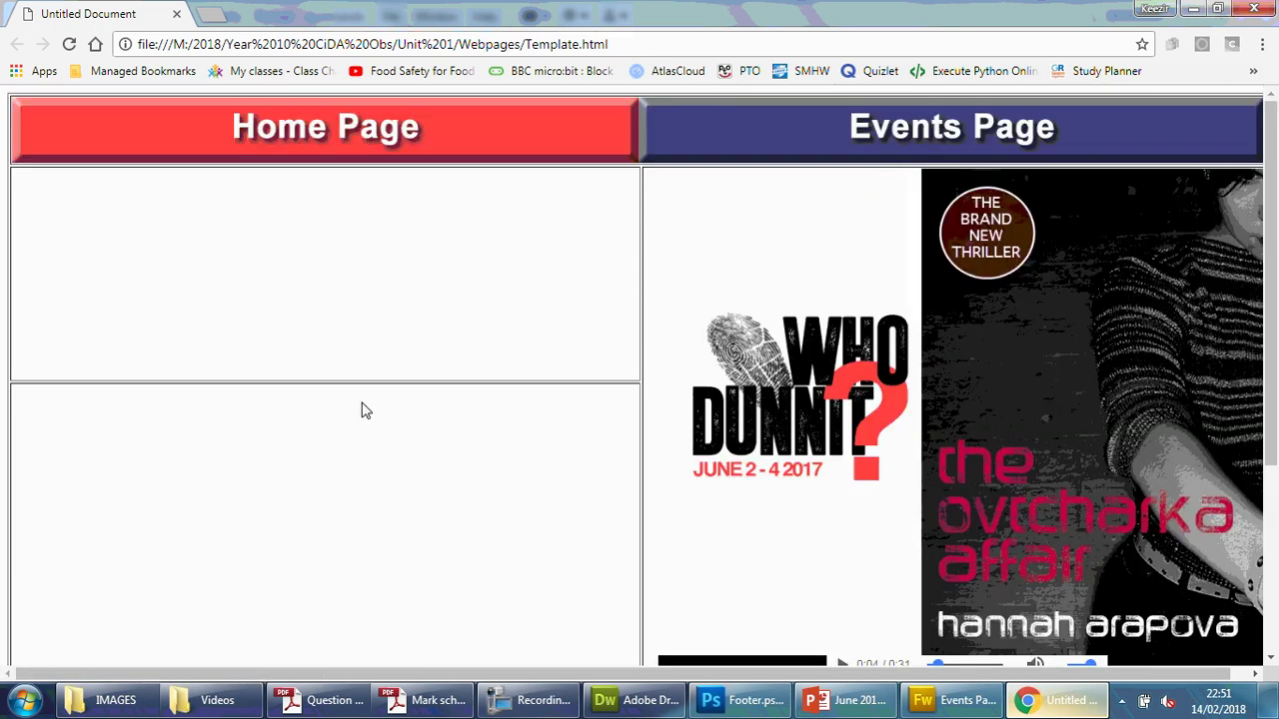
scroll(334, 406, "down", 3)
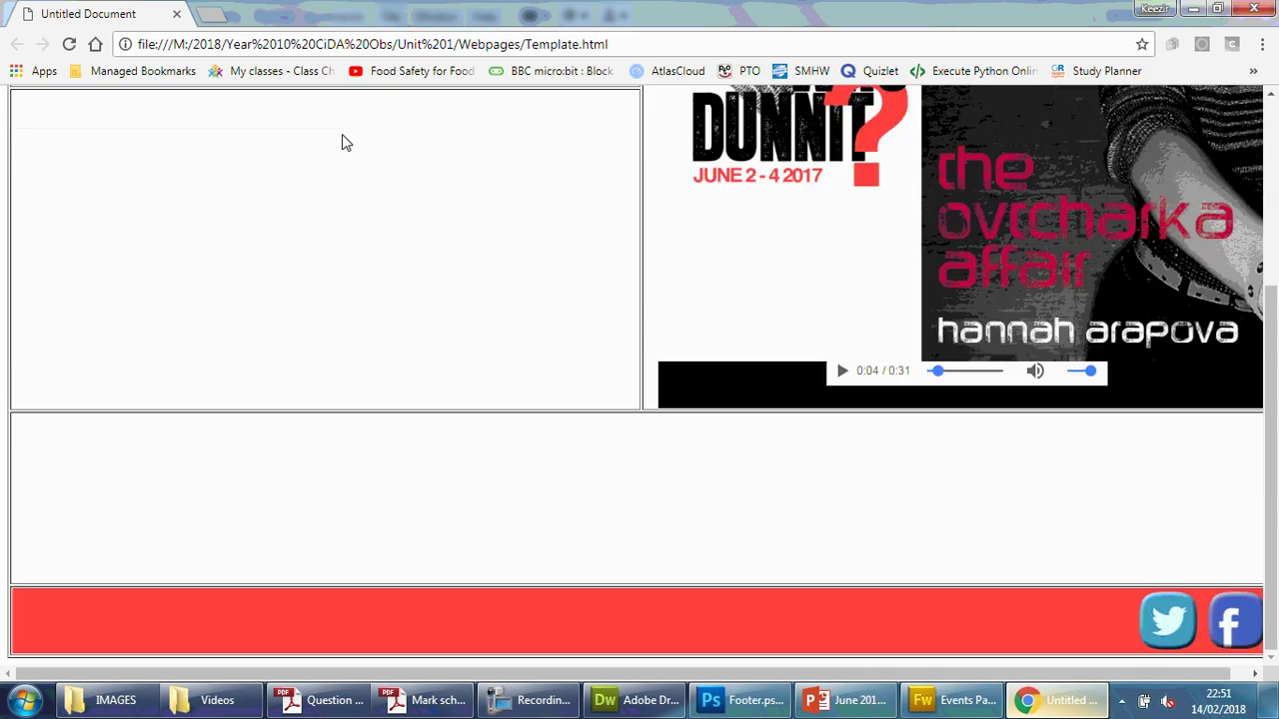
scroll(334, 439, "up", 3)
scroll(486, 505, "down", 3)
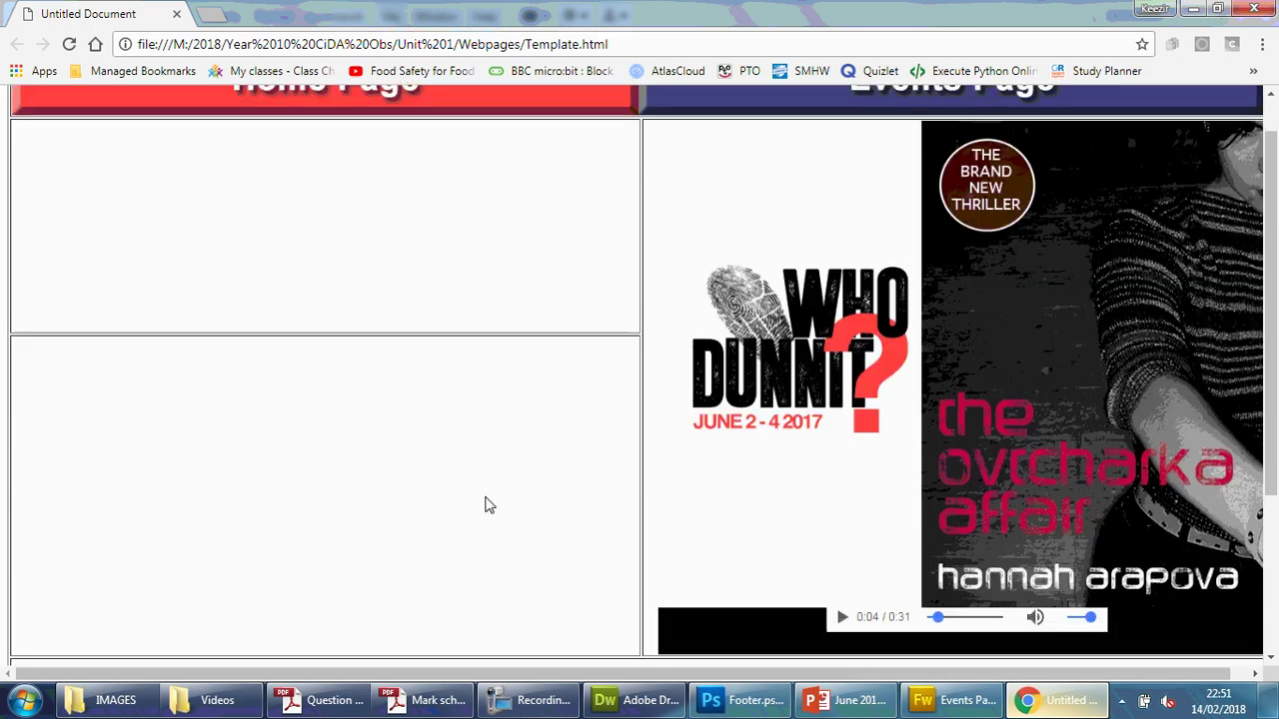
scroll(474, 509, "up", 3)
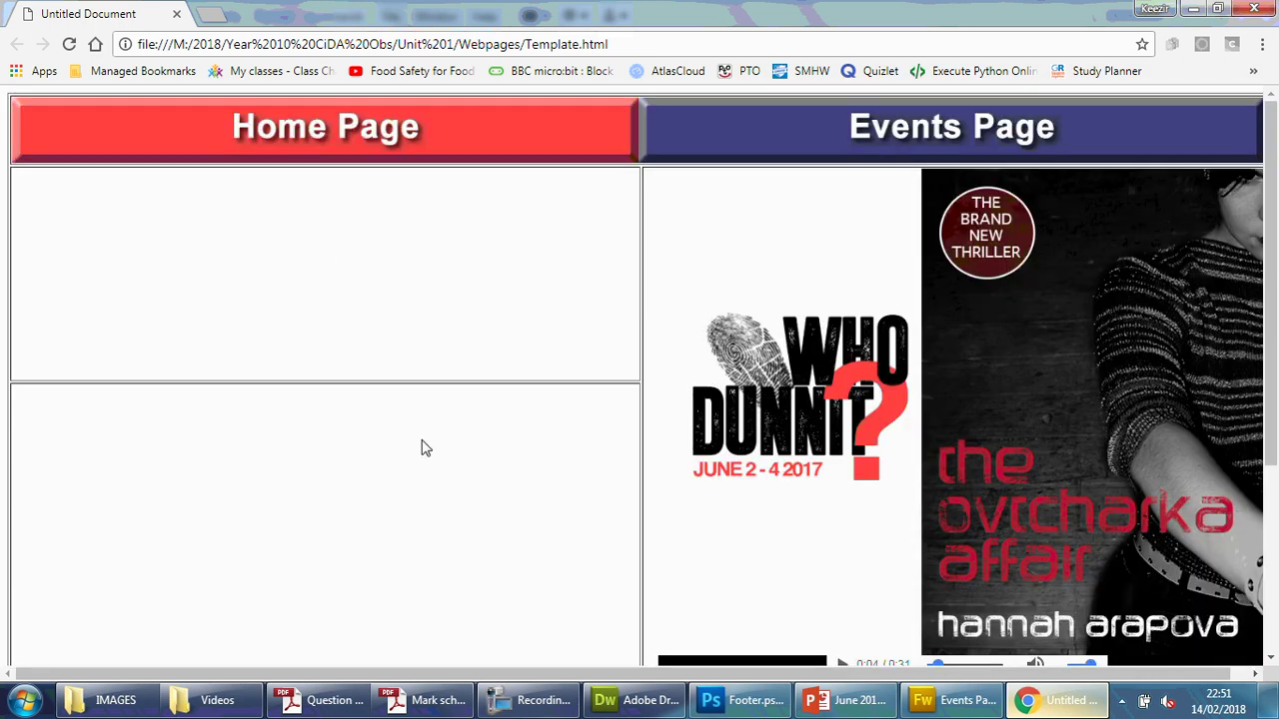